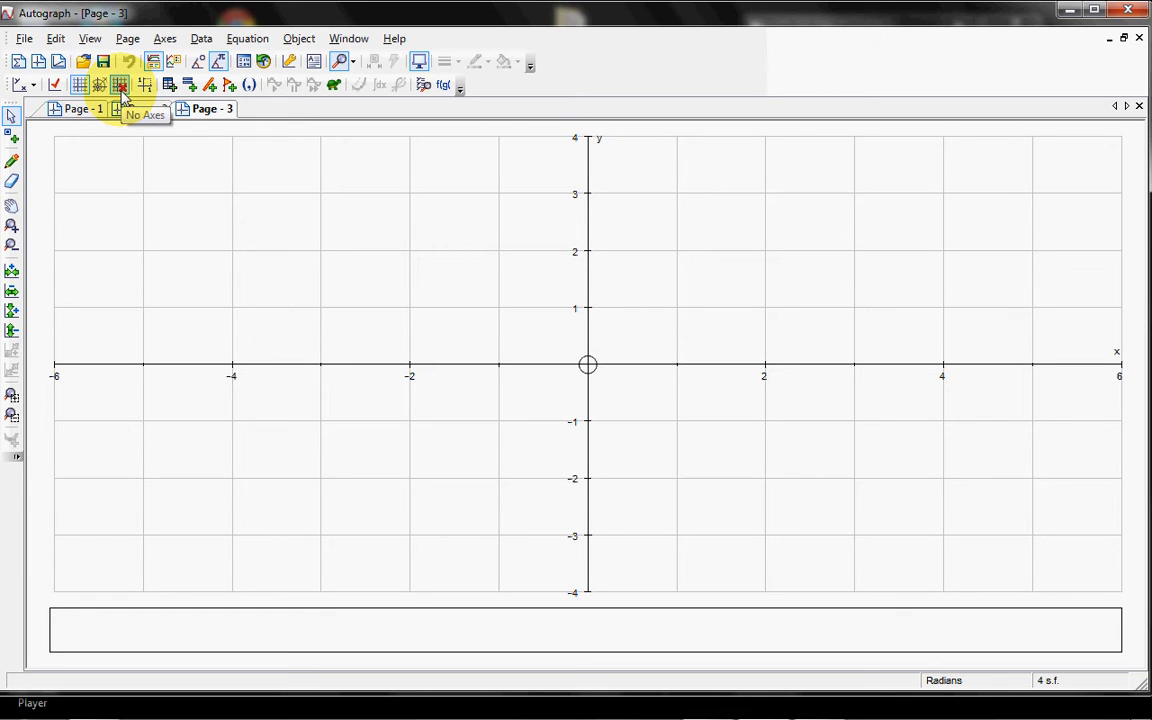
# Step: Hide the axes and grid on Page 3, briefly restoring the Cartesian grid for comparison
pyautogui.click(120, 86)
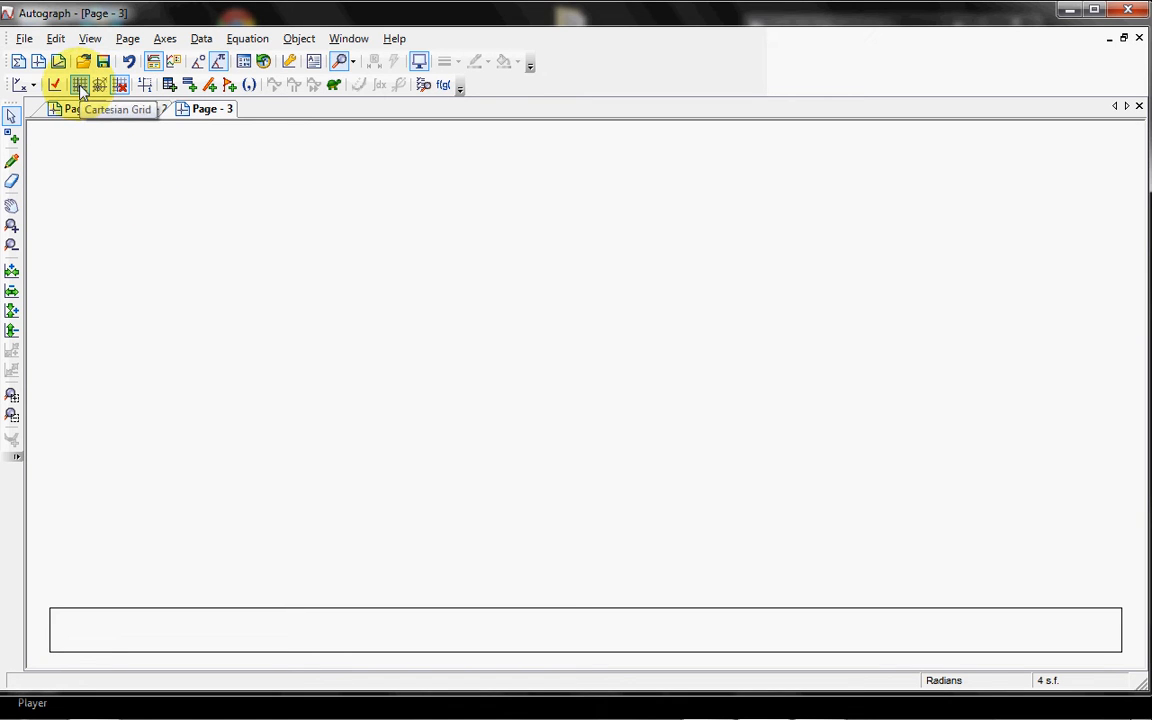
pyautogui.click(80, 86)
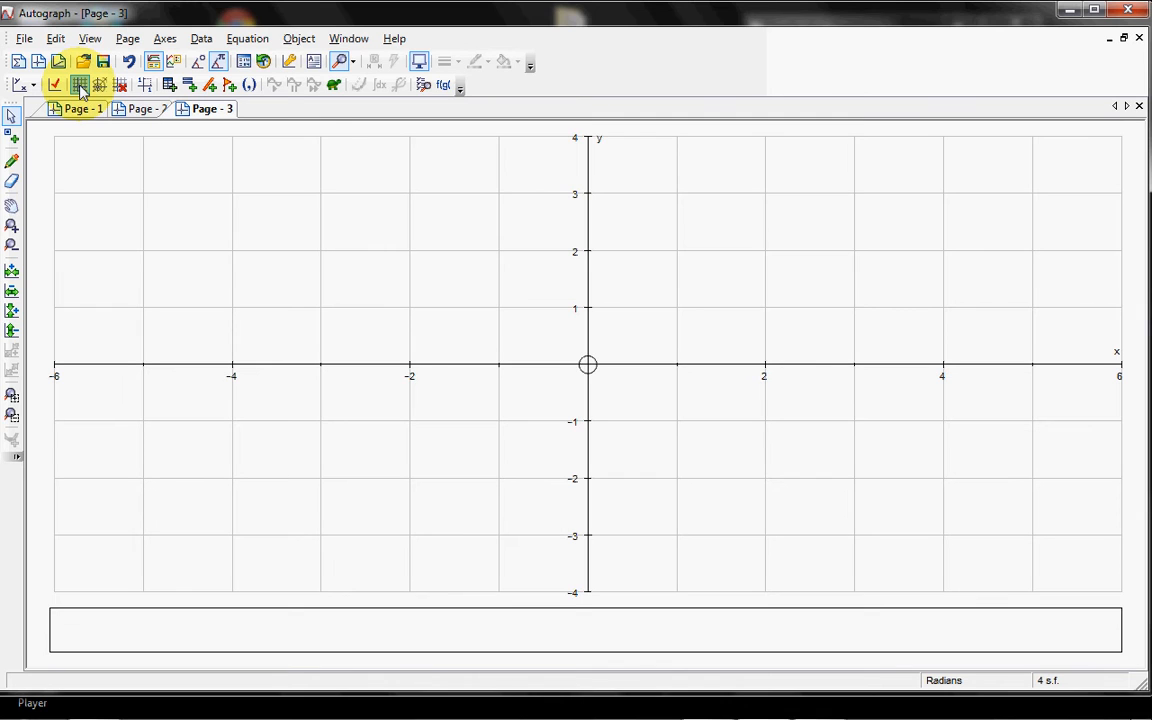
pyautogui.click(119, 86)
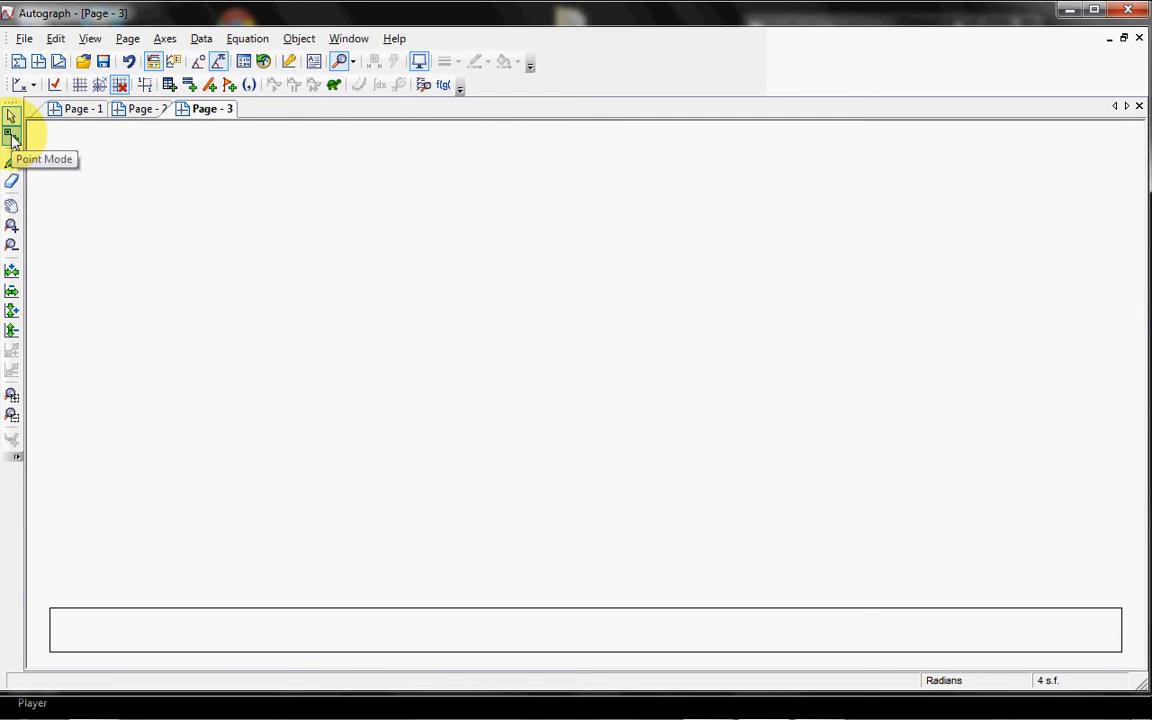
# Step: Place three free points as triangle corners, with the apex at about (−3.7, 1.7) and the right corner at about (−1.6, −0.7)
pyautogui.click(11, 140)
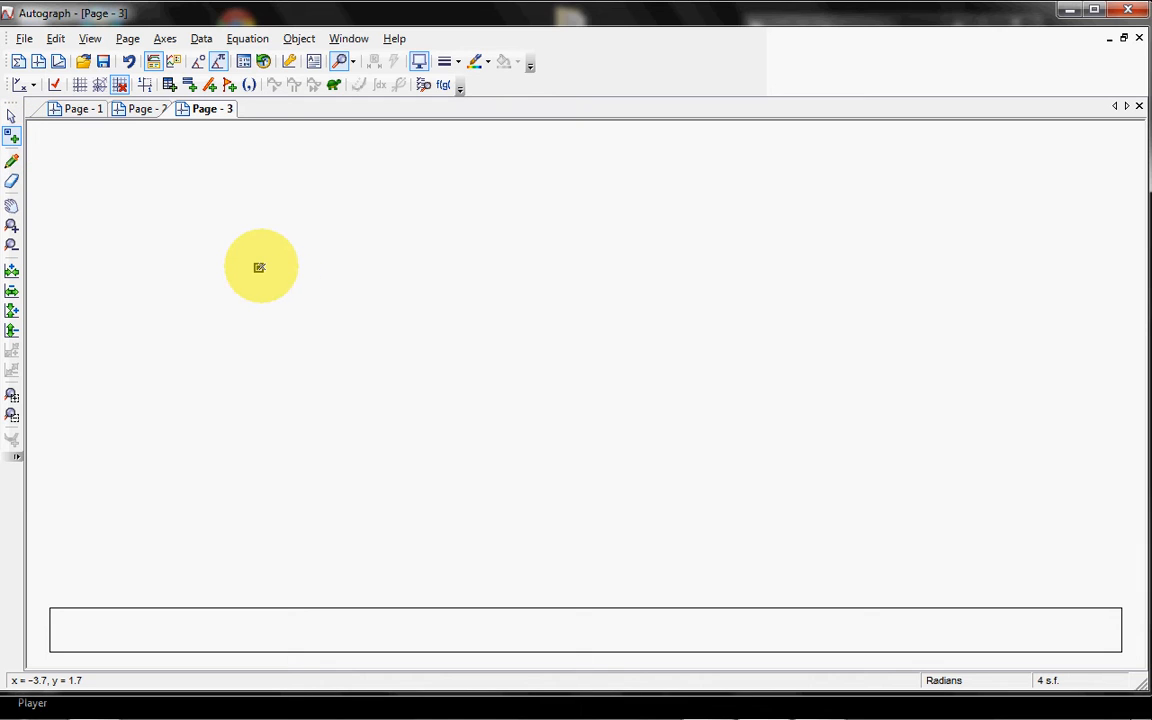
pyautogui.click(259, 267)
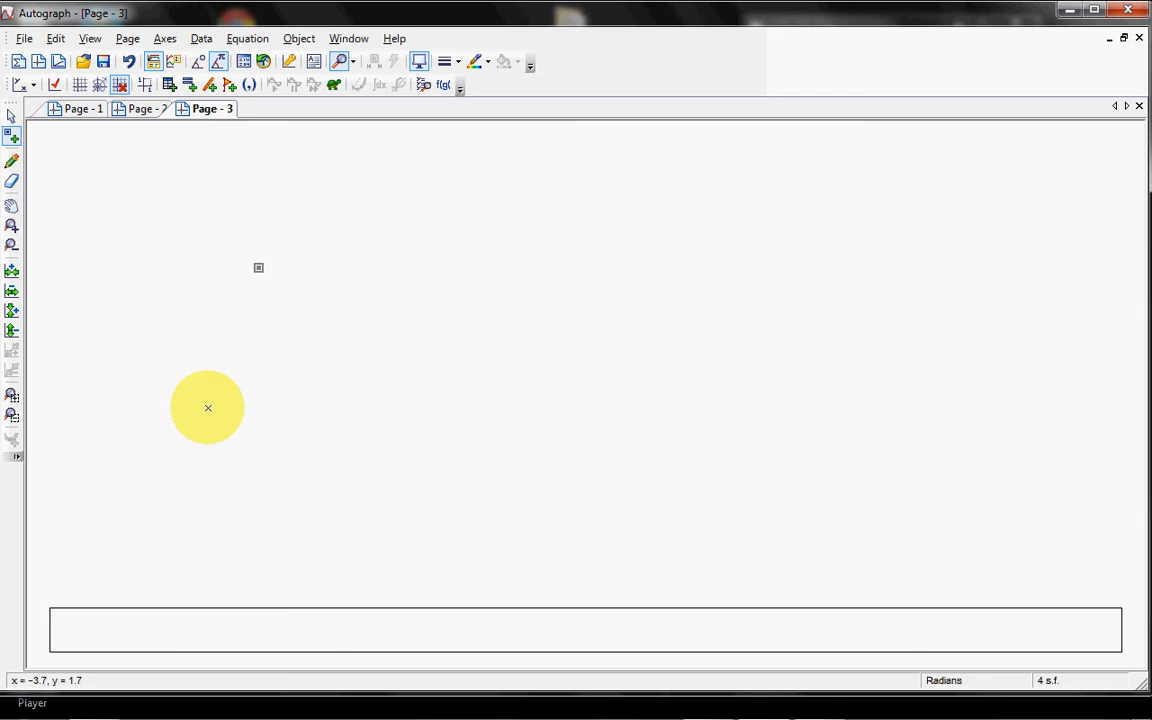
pyautogui.click(206, 409)
pyautogui.click(444, 403)
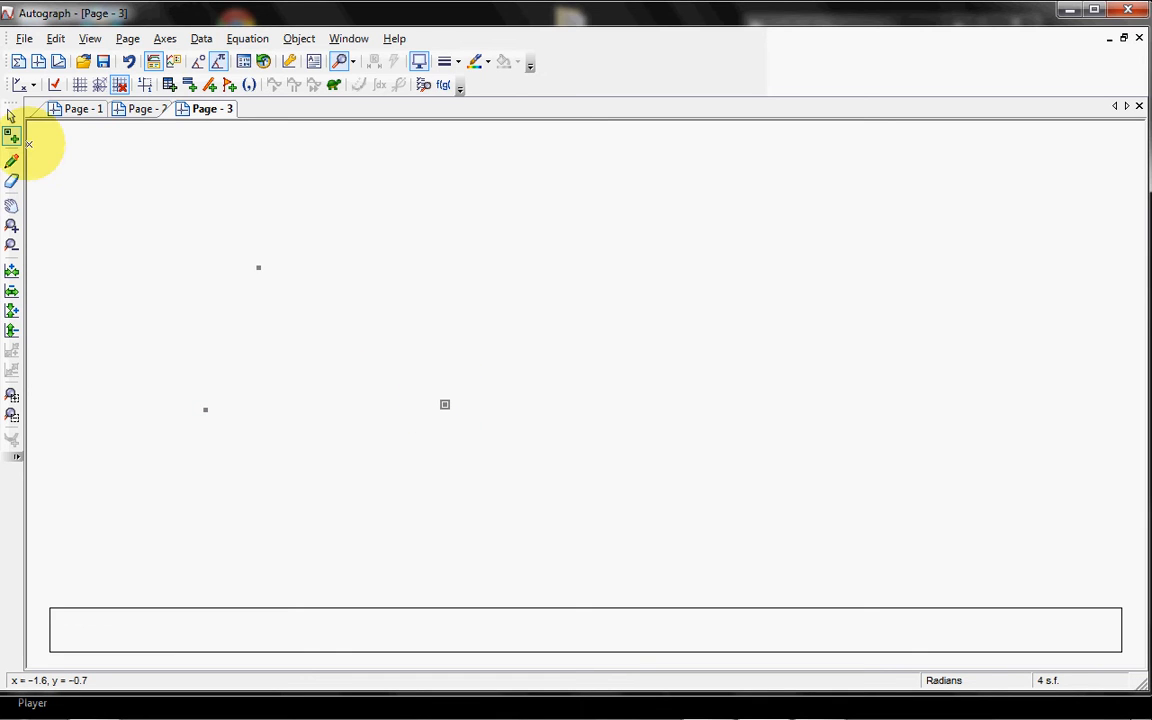
# Step: Select all three points and group them into a filled triangle shape
pyautogui.click(11, 116)
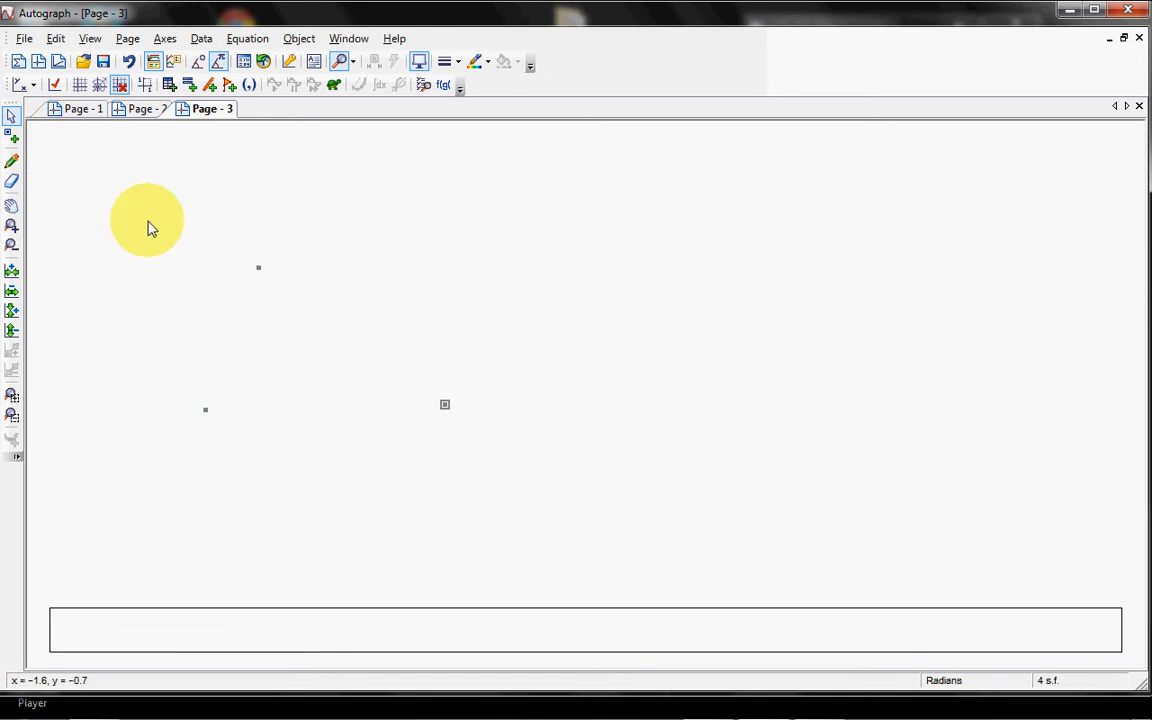
pyautogui.moveTo(148, 228); pyautogui.dragTo(365, 430)
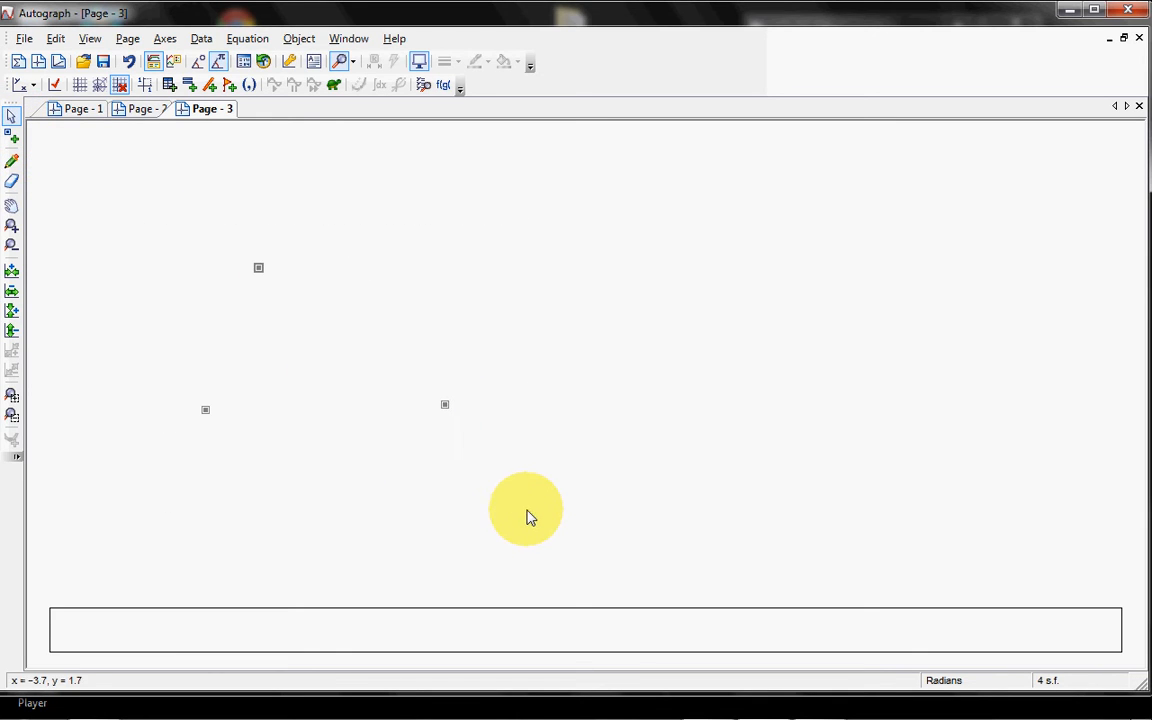
pyautogui.rightClick(446, 407)
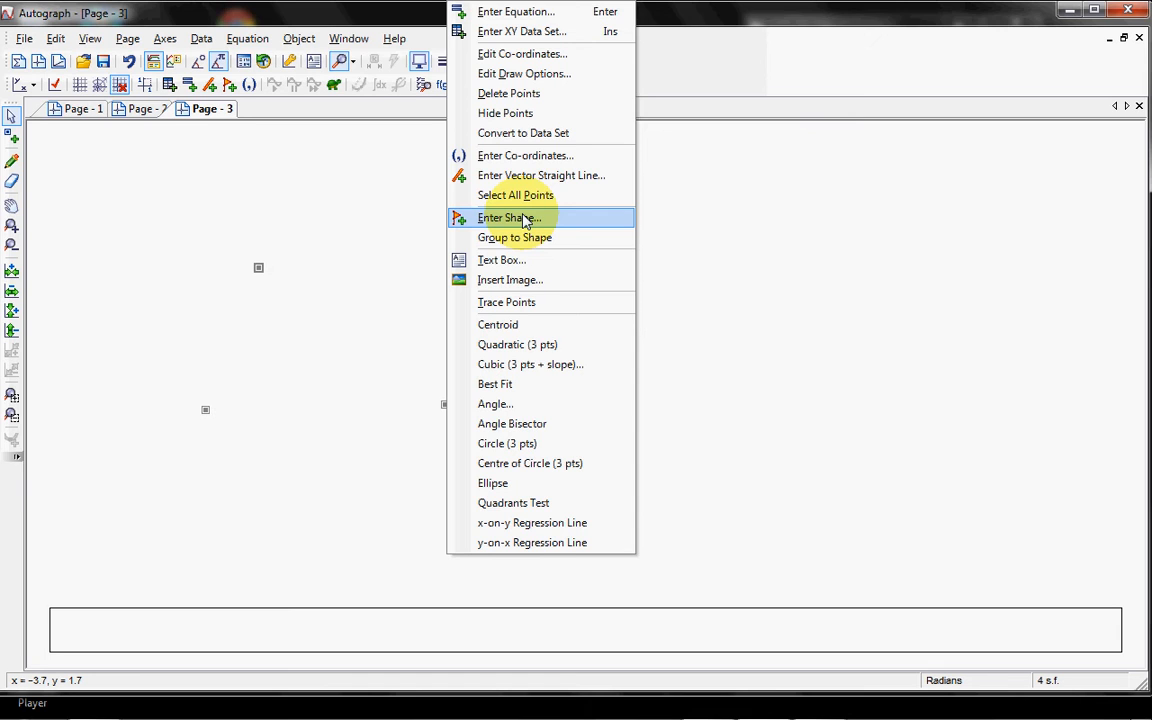
pyautogui.click(548, 237)
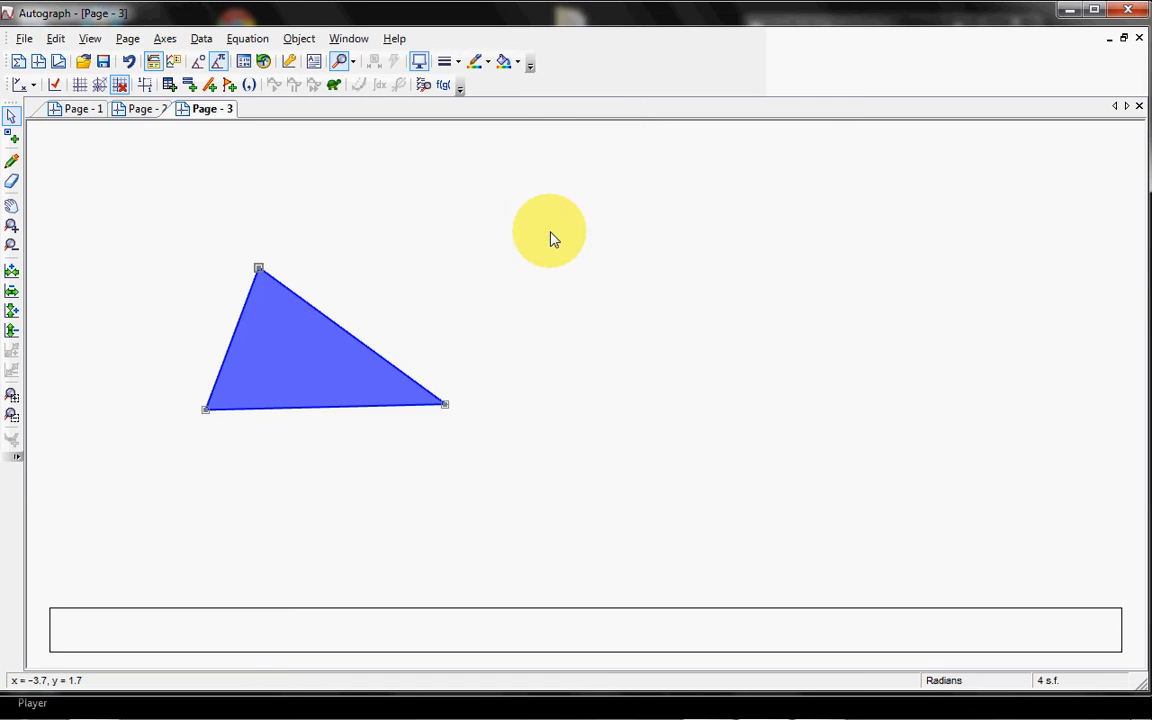
# Step: Fill the triangle with light orange and reposition it so its right corner sits at about (−1.3, −0.1)
pyautogui.moveTo(326, 371); pyautogui.dragTo(292, 309)
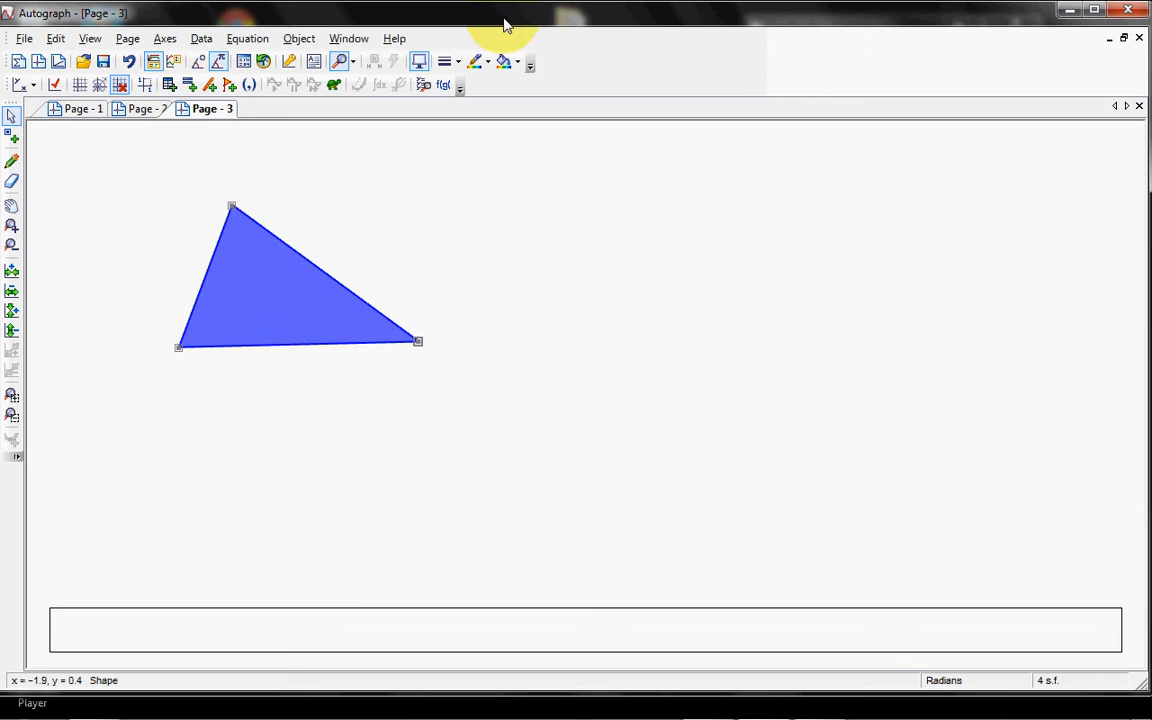
pyautogui.click(516, 63)
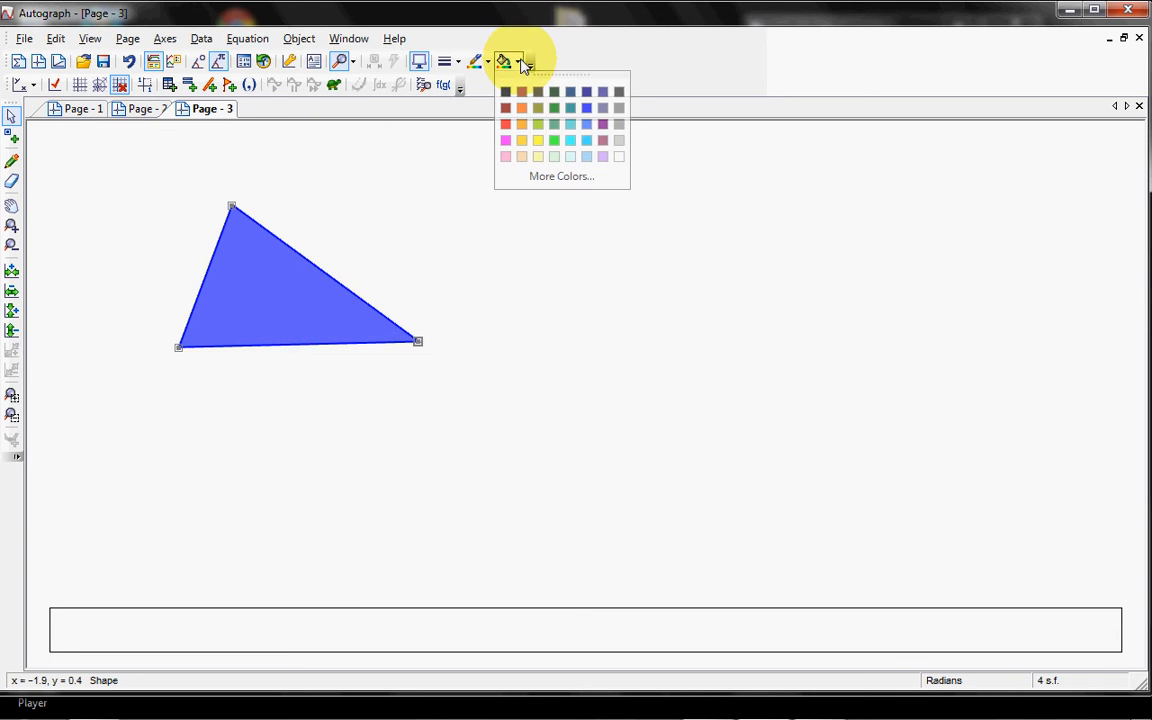
pyautogui.click(522, 155)
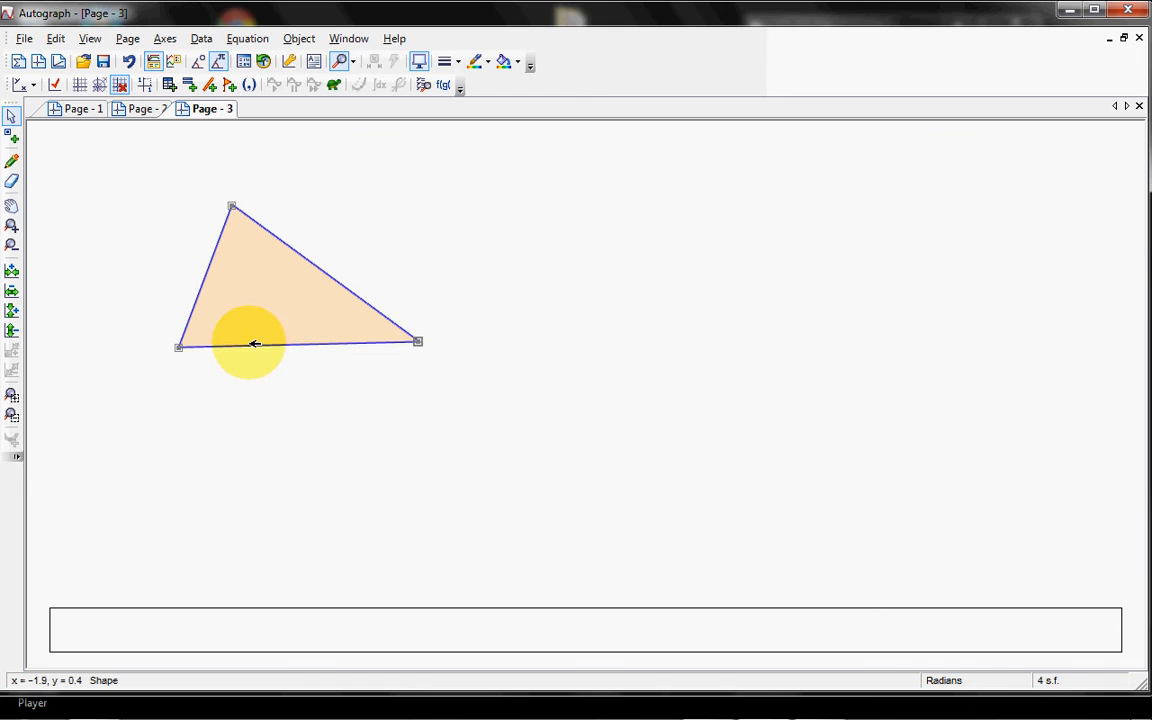
pyautogui.moveTo(289, 305); pyautogui.dragTo(345, 335)
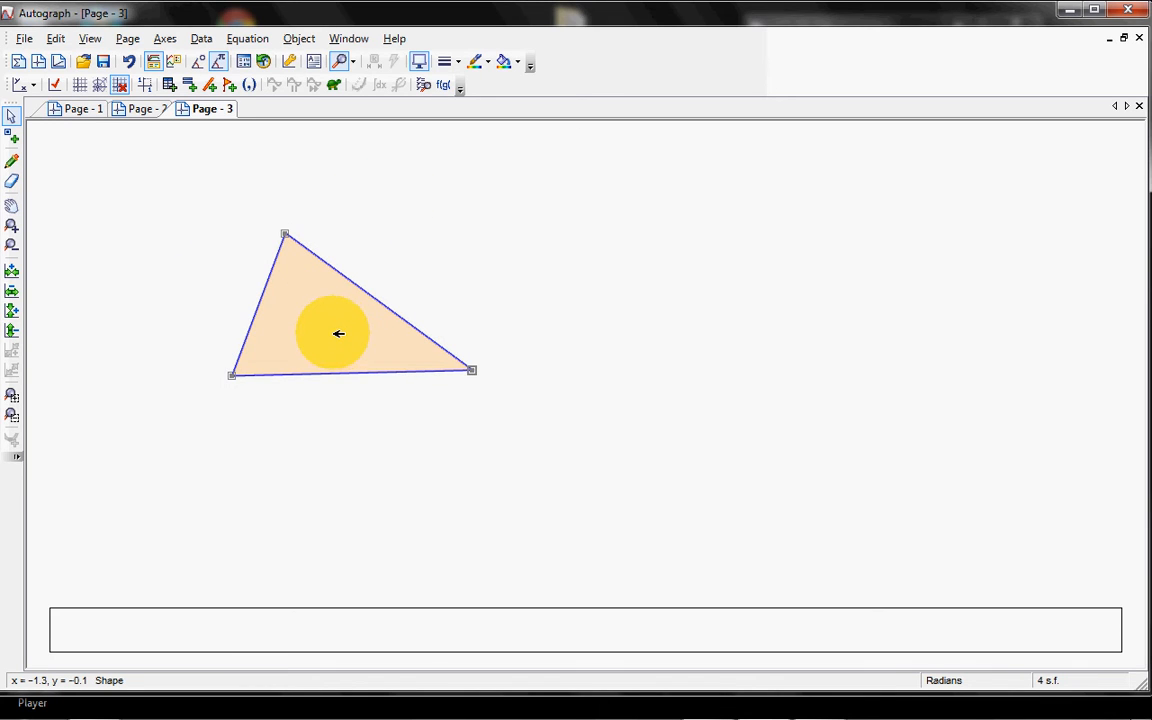
# Step: Place a point to the right of the triangle at about (0.9, 2) and draw a circle of radius 2 around it
pyautogui.click(12, 140)
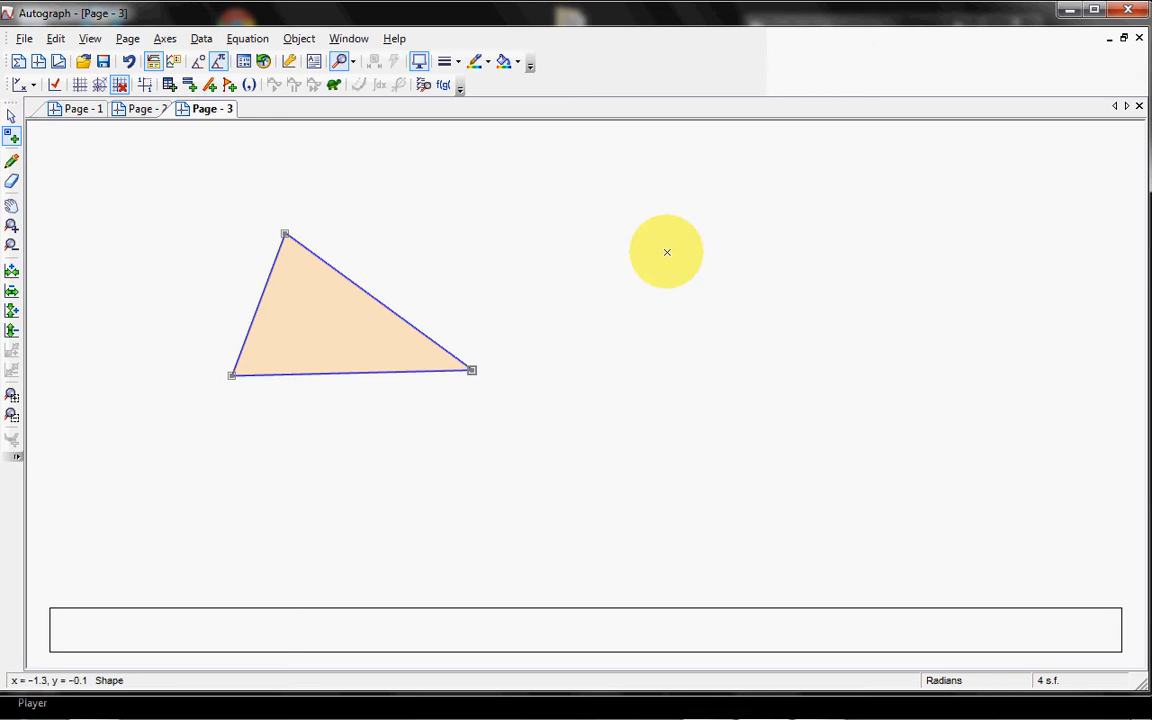
pyautogui.click(667, 251)
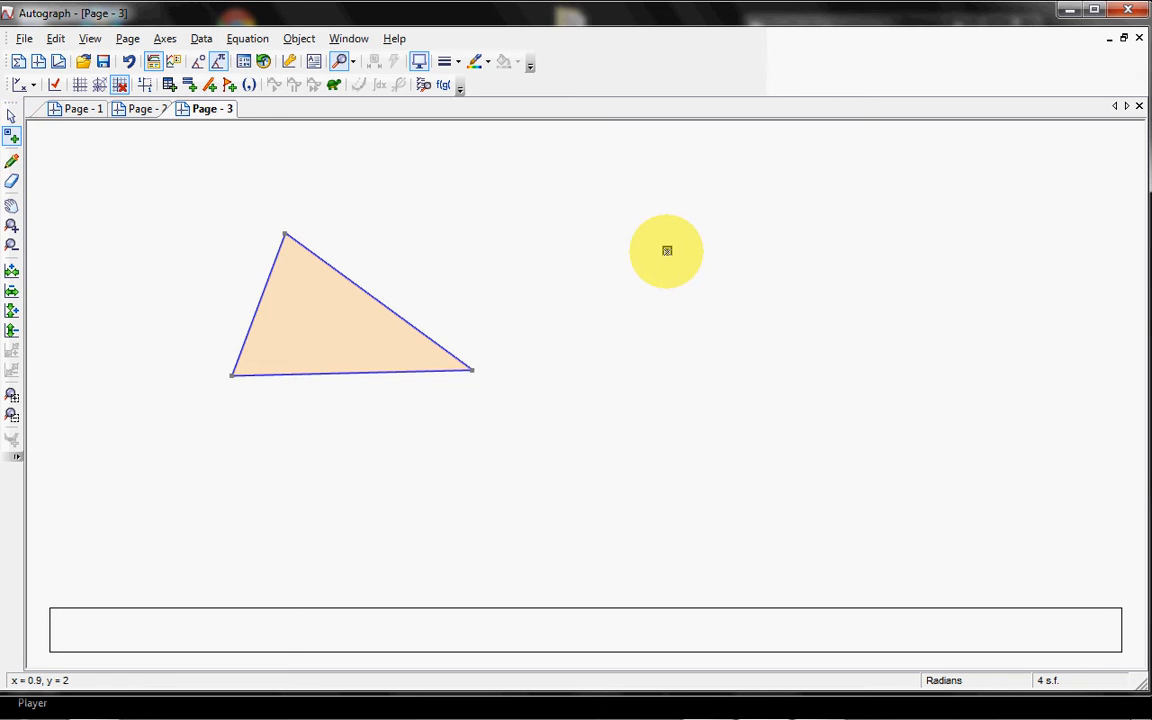
pyautogui.click(12, 118)
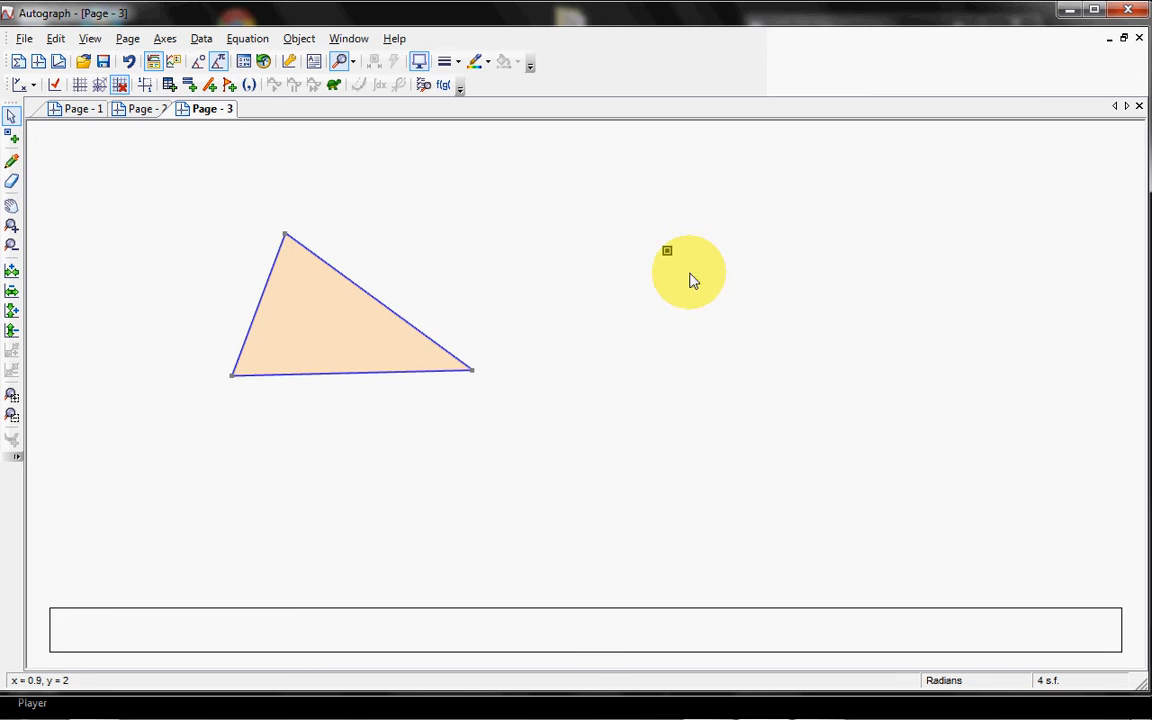
pyautogui.rightClick(664, 250)
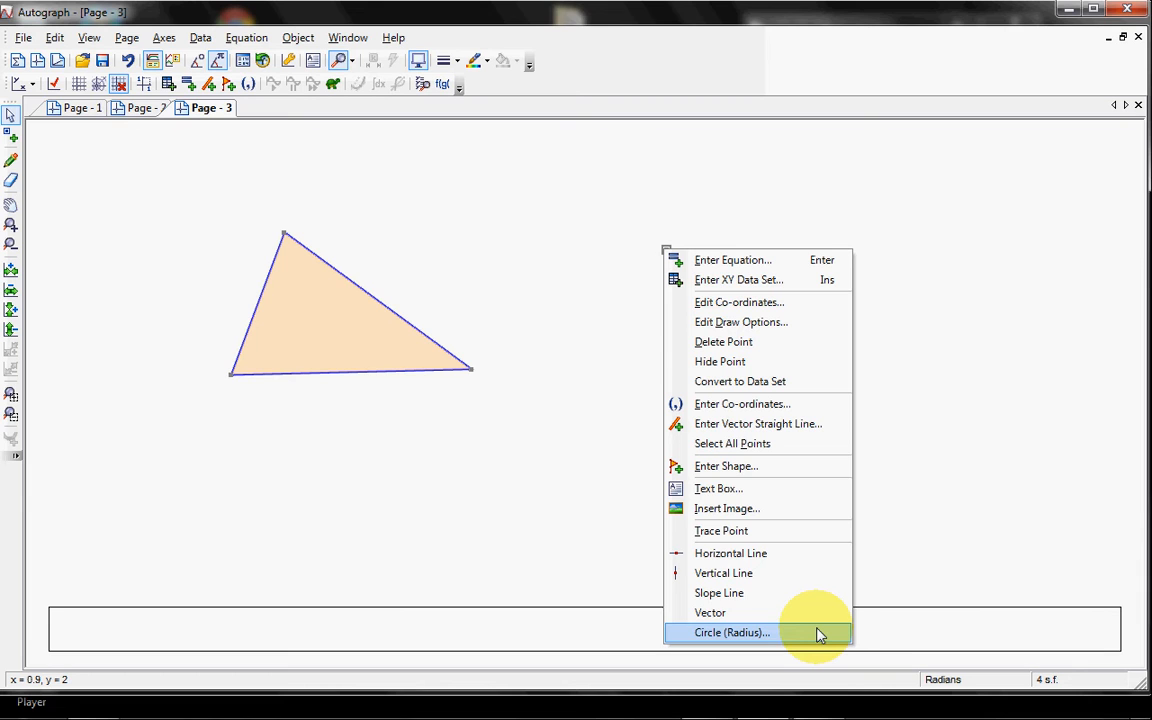
pyautogui.click(732, 633)
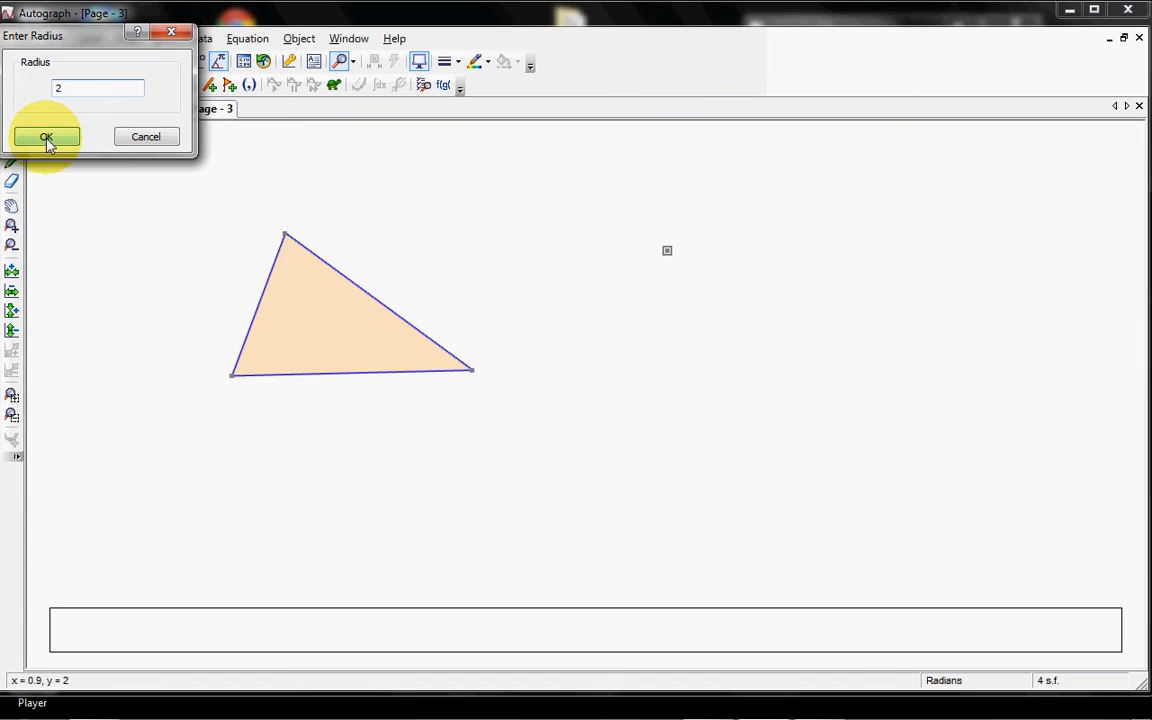
pyautogui.click(46, 136)
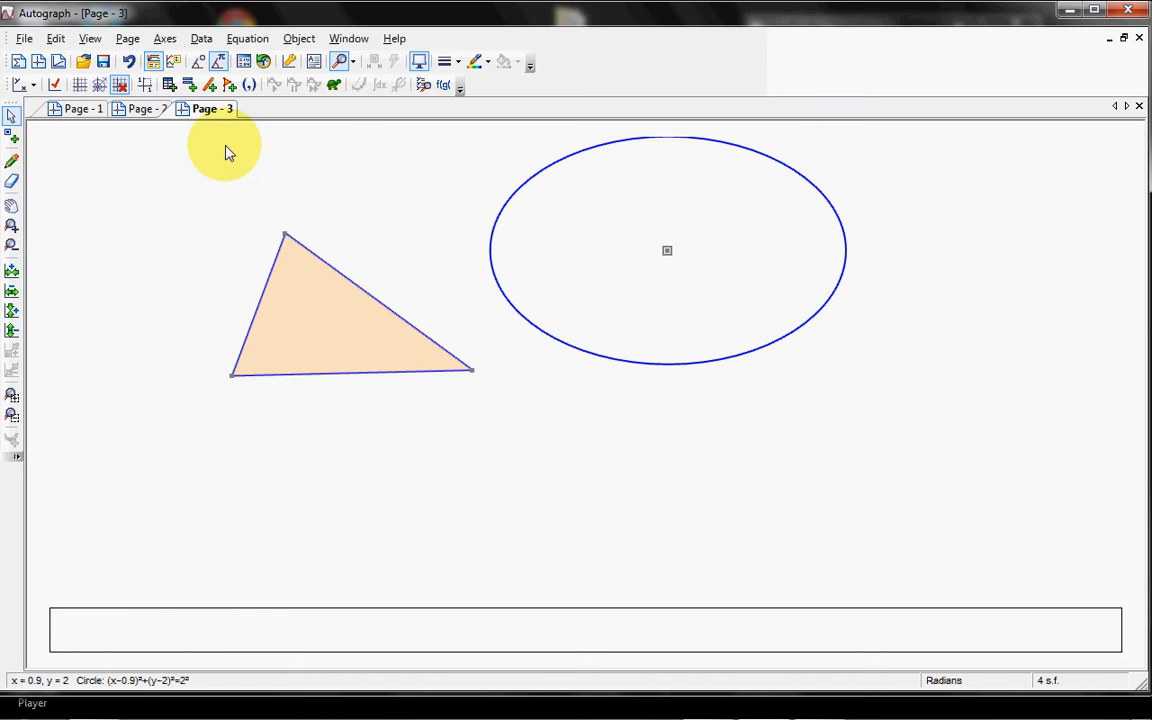
# Step: Check the circle against the Cartesian grid, hide the axes again and turn on equal aspect mode
pyautogui.click(80, 86)
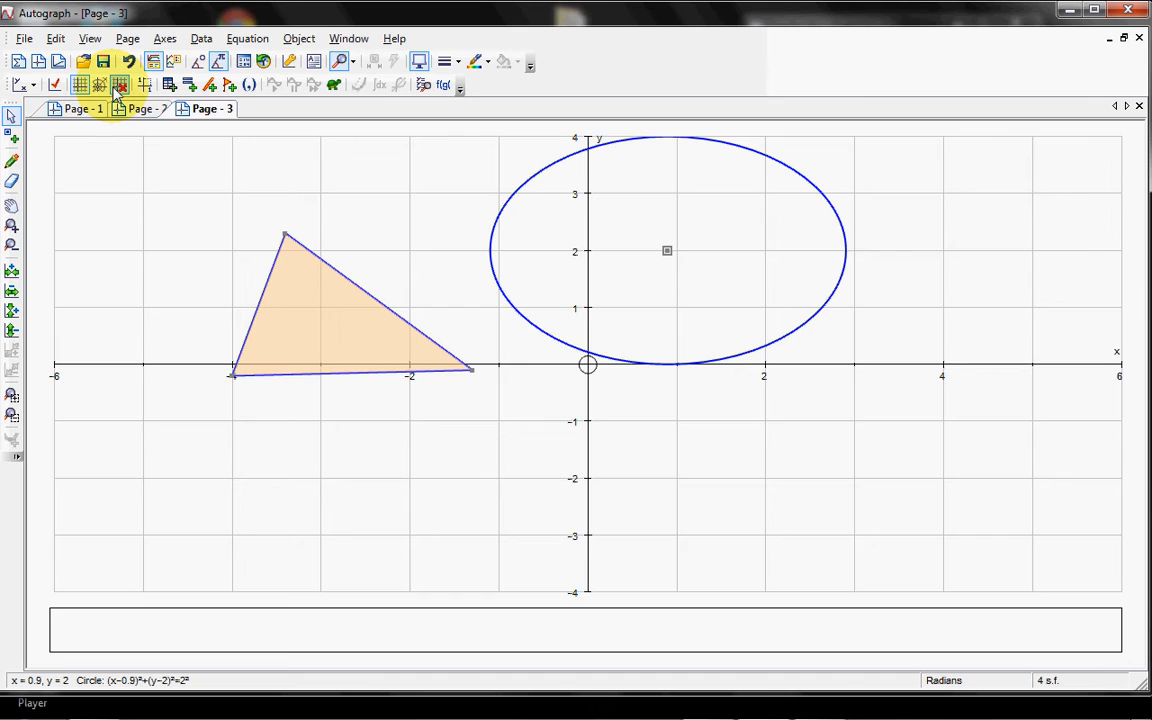
pyautogui.click(118, 86)
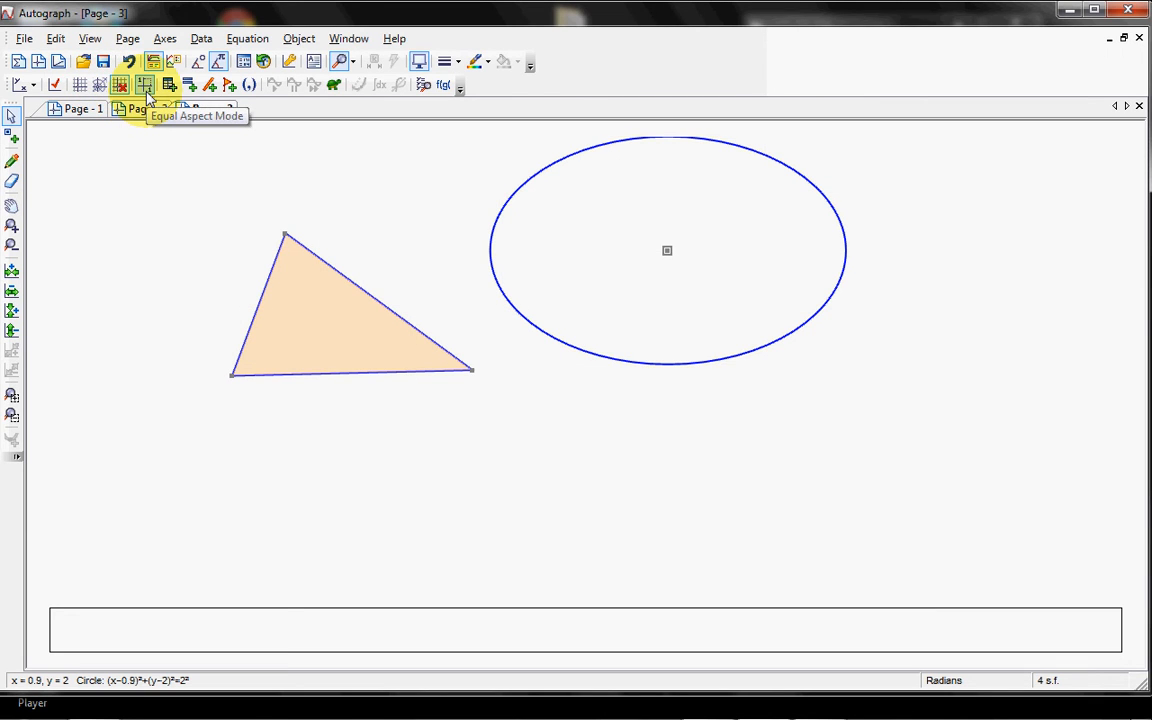
pyautogui.click(145, 86)
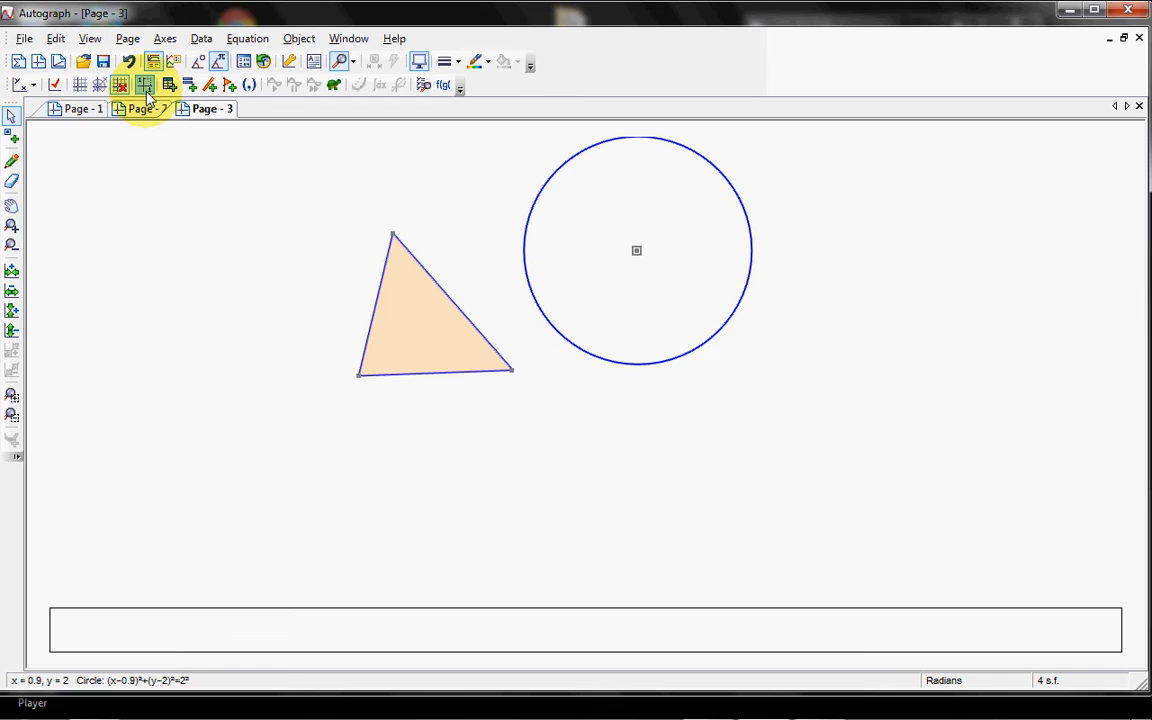
# Step: Place two points on the circle's upper arc, at about (−0.86, 2.94) and (1.84, 3.76)
pyautogui.click(11, 206)
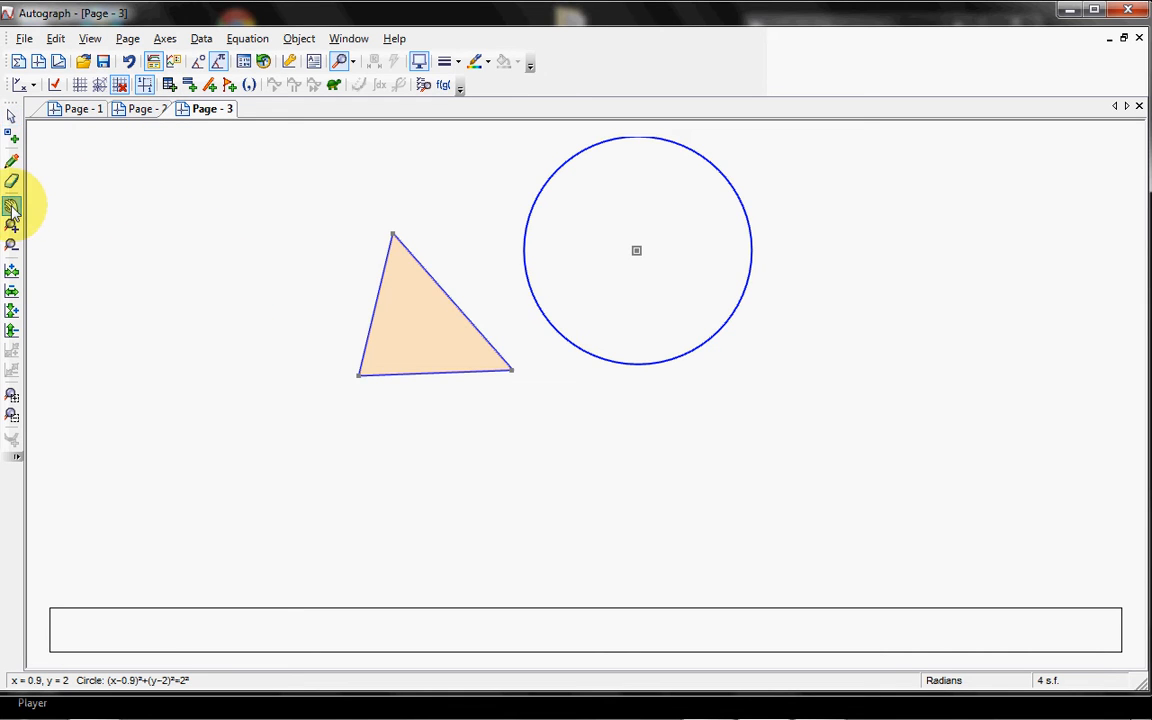
pyautogui.moveTo(470, 255)
pyautogui.mouseDown()
pyautogui.moveTo(445, 357)
pyautogui.moveTo(399, 362)
pyautogui.mouseUp()
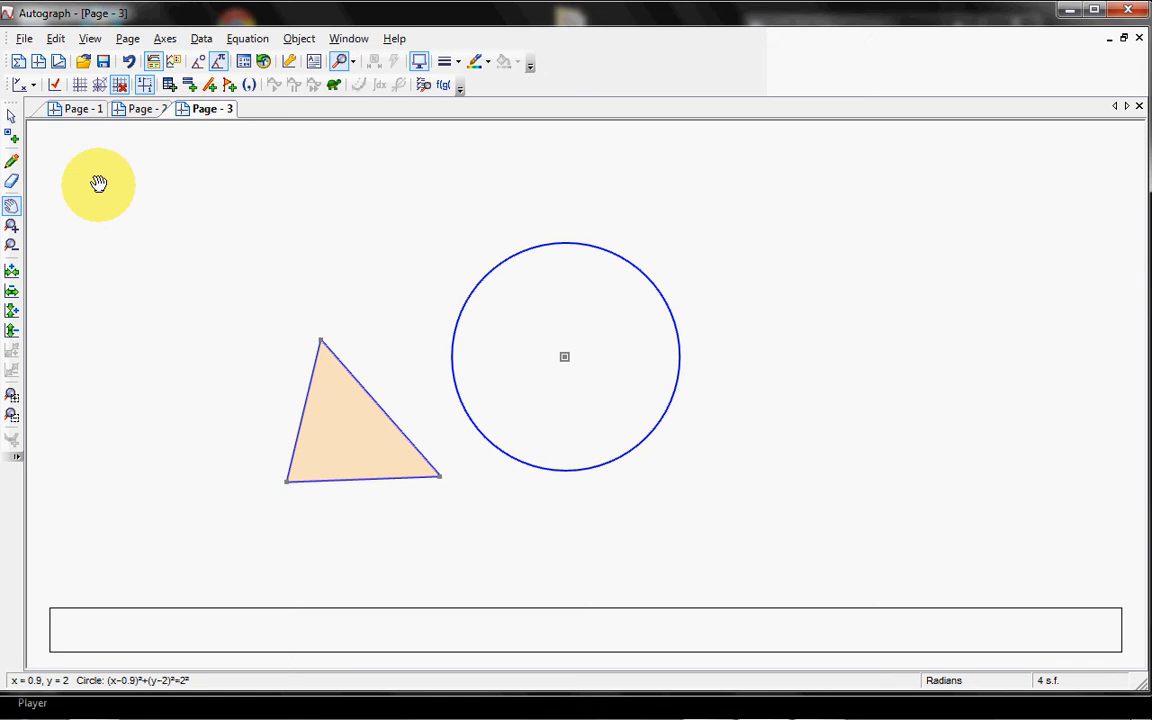
pyautogui.click(12, 137)
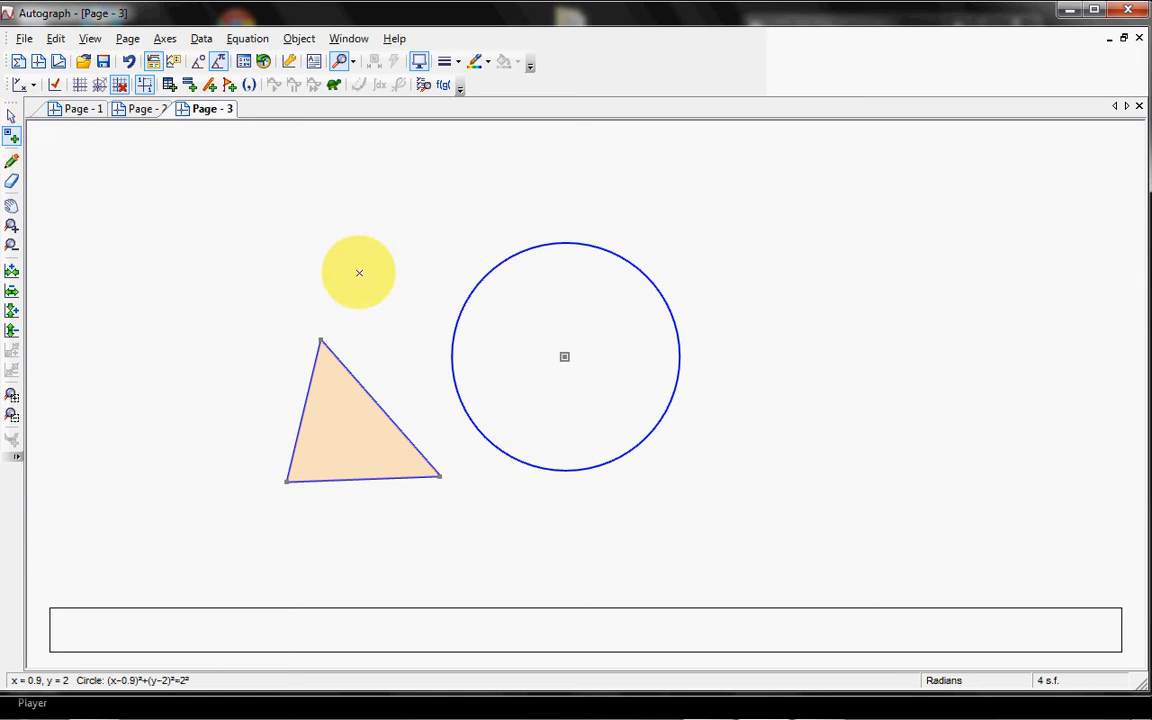
pyautogui.click(464, 303)
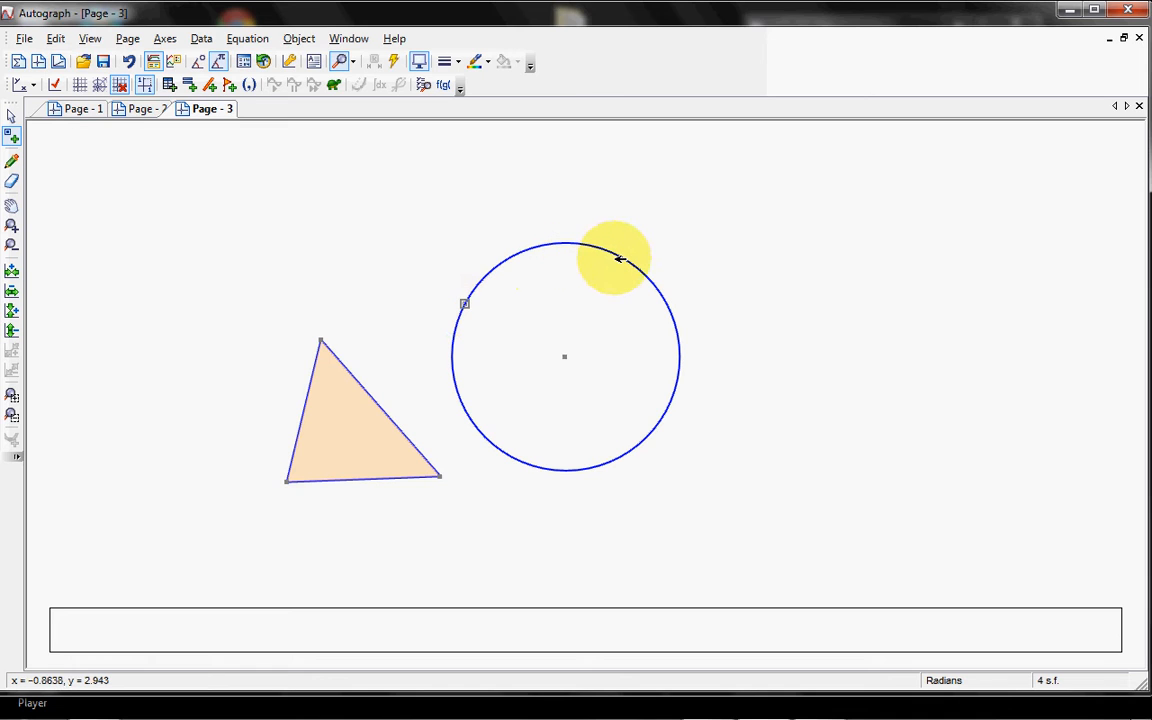
# Step: Join the two points on the circle with a line segment and move the chord's left endpoint down along the circumference
pyautogui.click(11, 116)
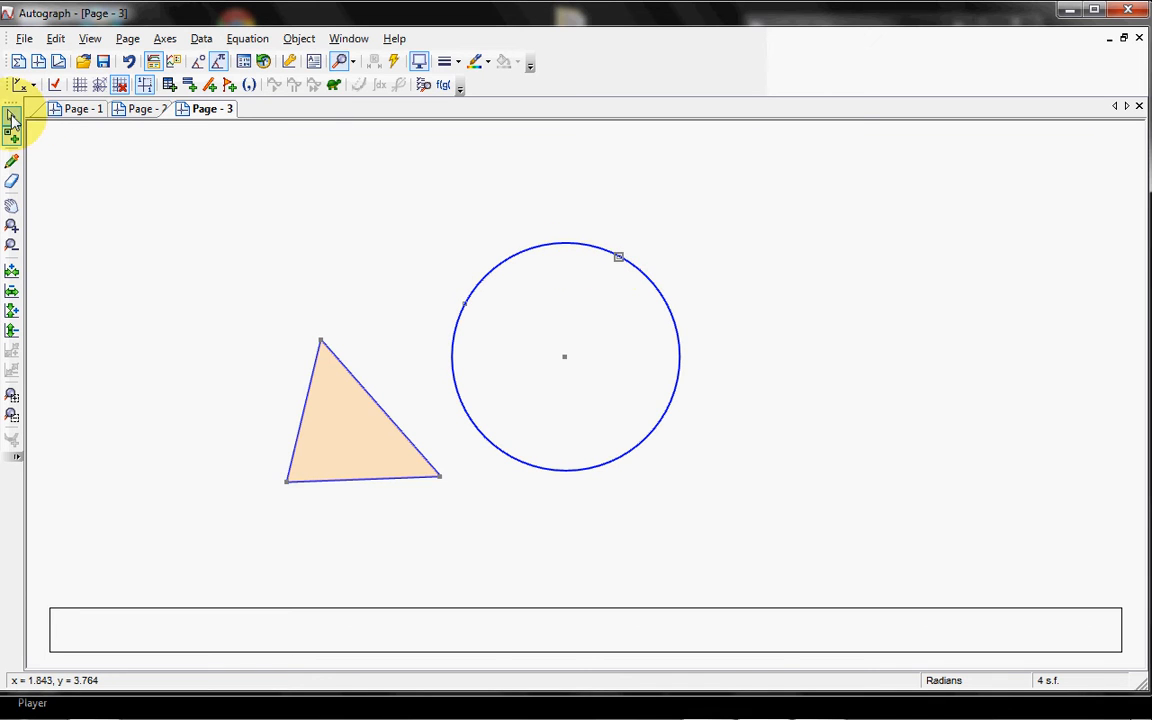
pyautogui.rightClick(504, 319)
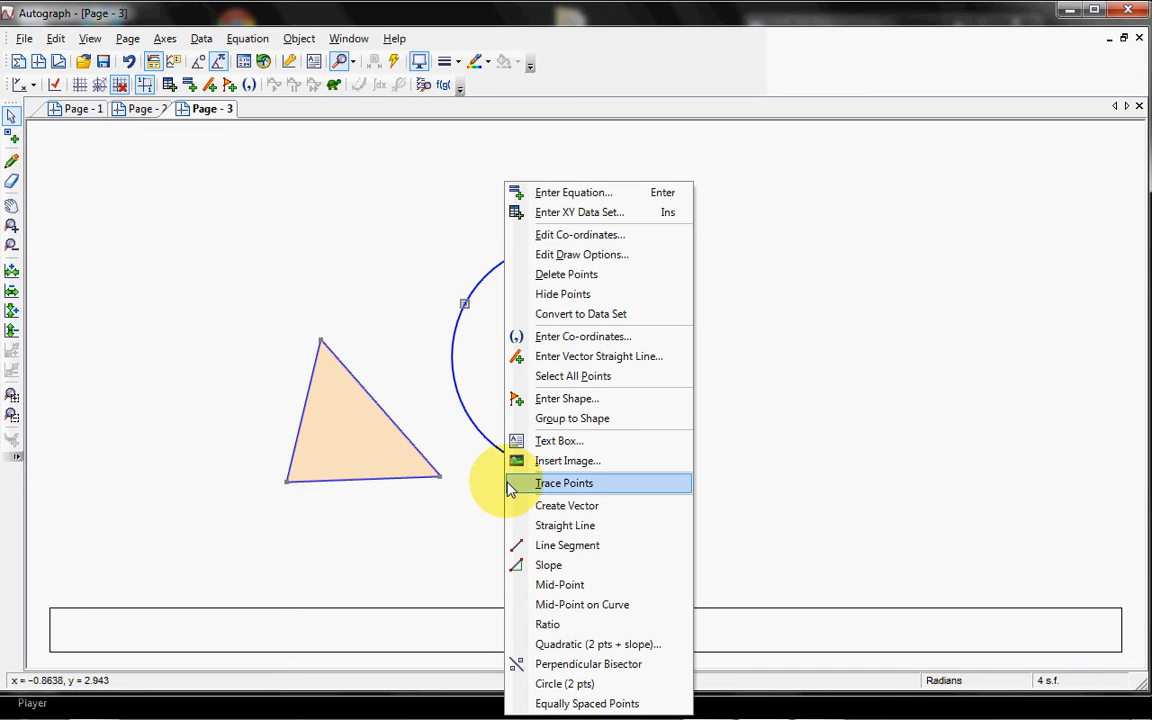
pyautogui.click(566, 544)
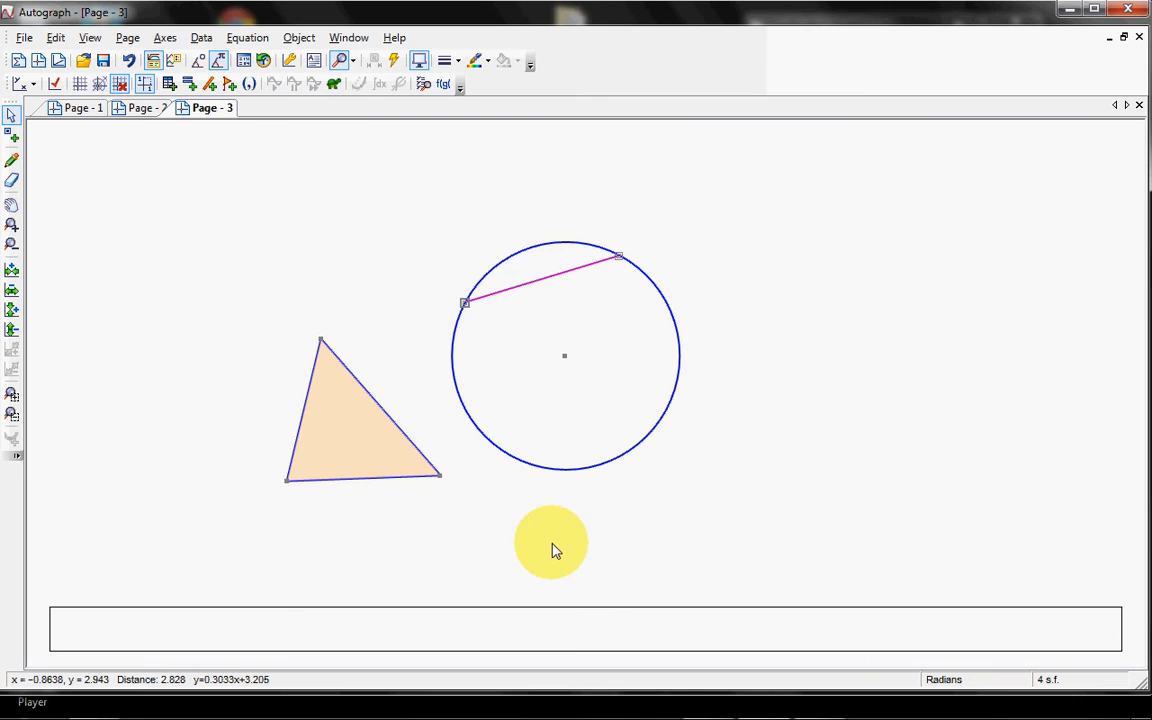
pyautogui.moveTo(461, 308)
pyautogui.mouseDown()
pyautogui.moveTo(458, 398)
pyautogui.moveTo(478, 442)
pyautogui.moveTo(442, 330)
pyautogui.moveTo(452, 345)
pyautogui.mouseUp()
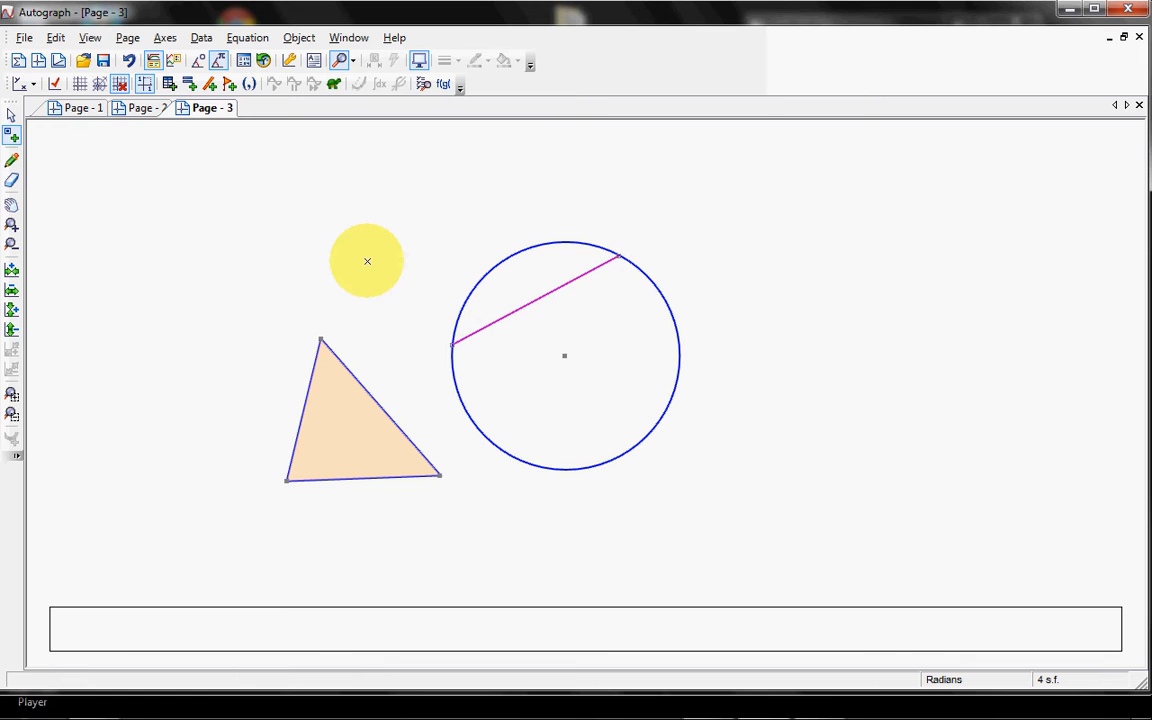
# Step: Mark the angle at the circle's centre between the chord's two endpoints, with a 15 mm angle arc and its label shown
pyautogui.click(11, 116)
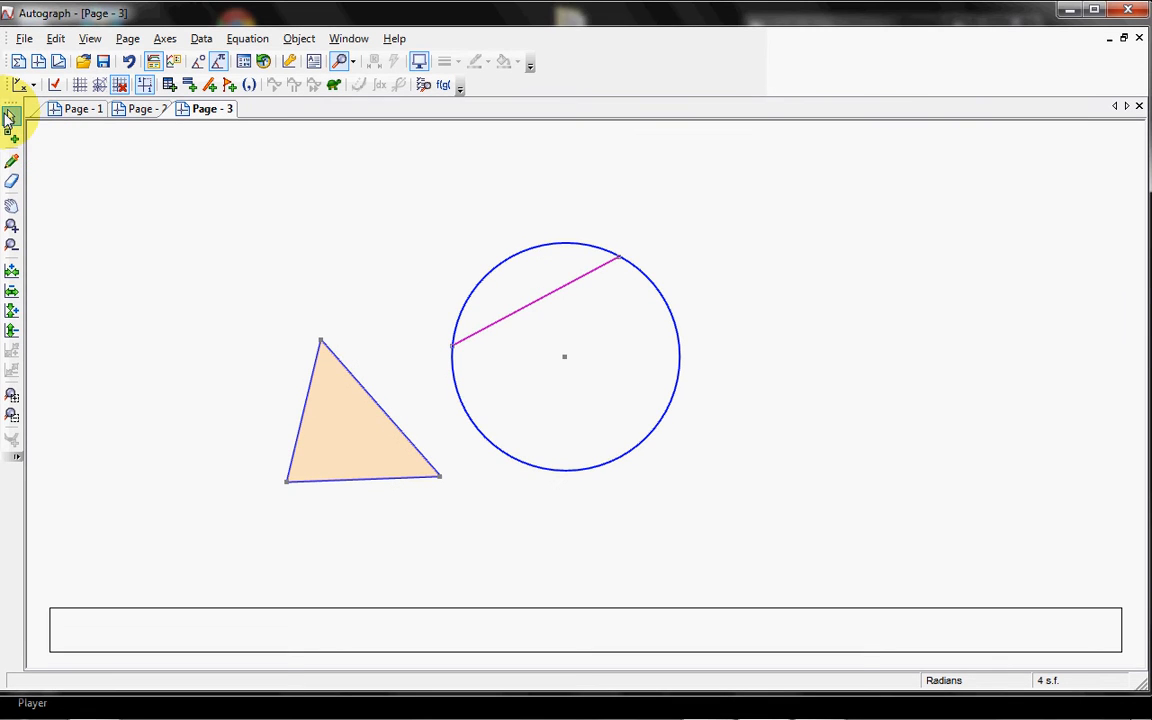
pyautogui.click(453, 345)
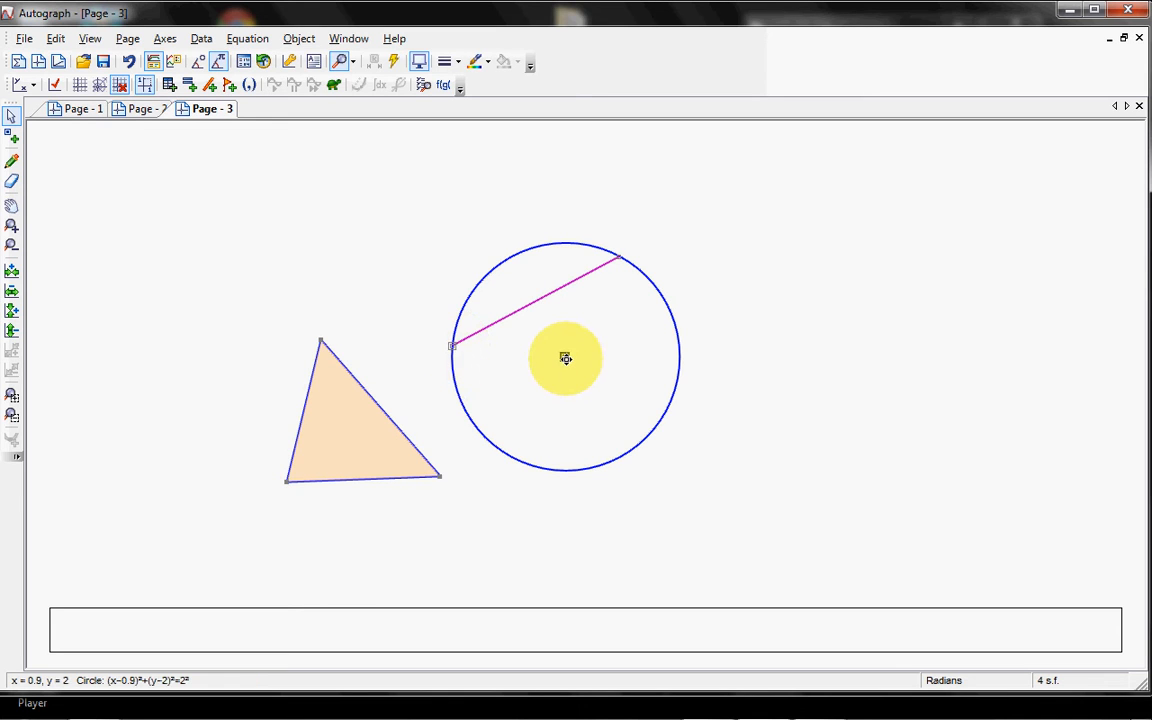
pyautogui.keyDown('shift'); pyautogui.click(619, 260); pyautogui.keyUp('shift')
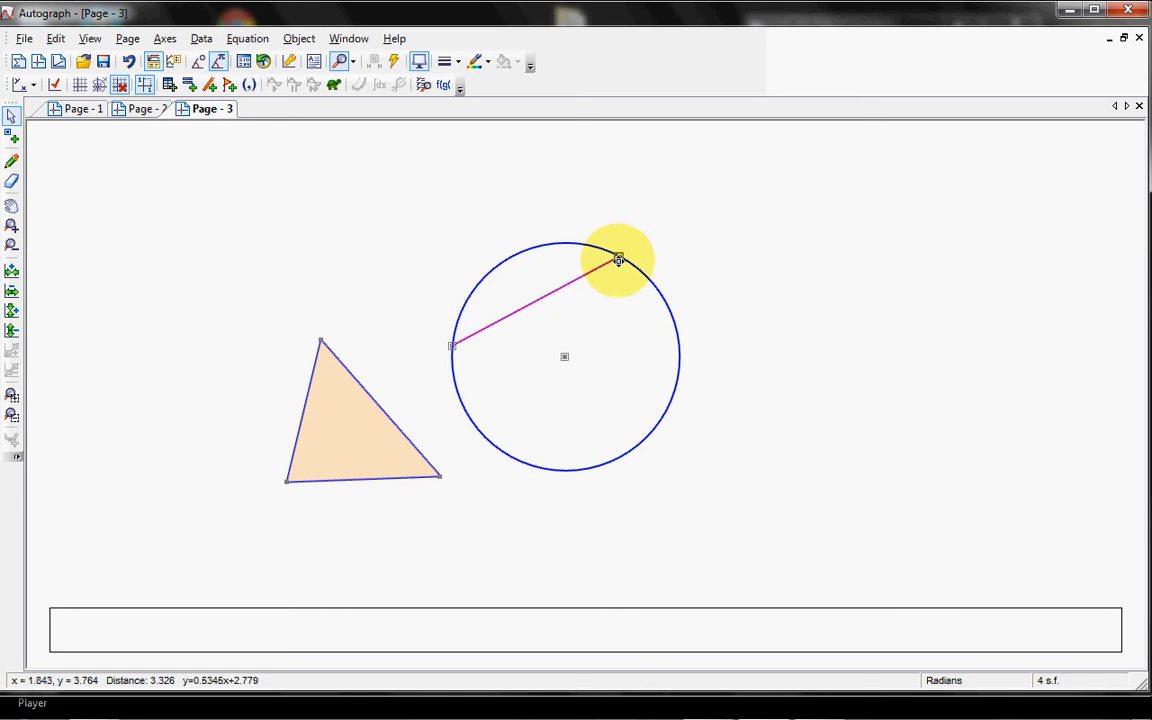
pyautogui.rightClick(639, 248)
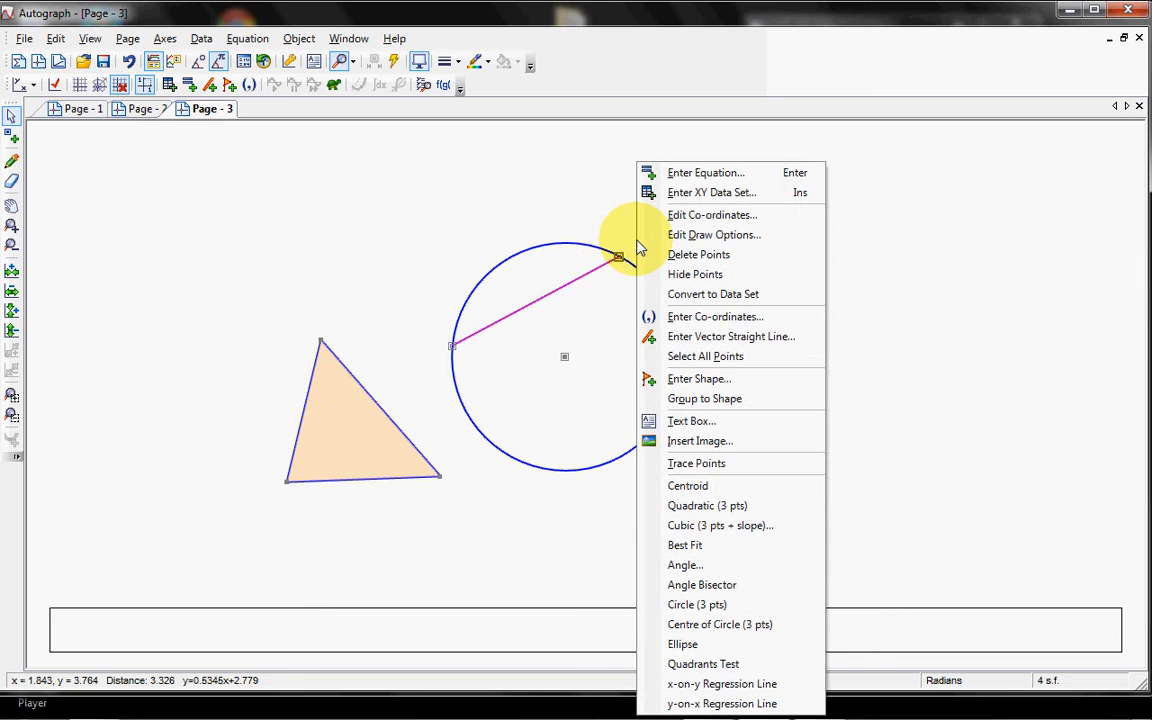
pyautogui.click(705, 566)
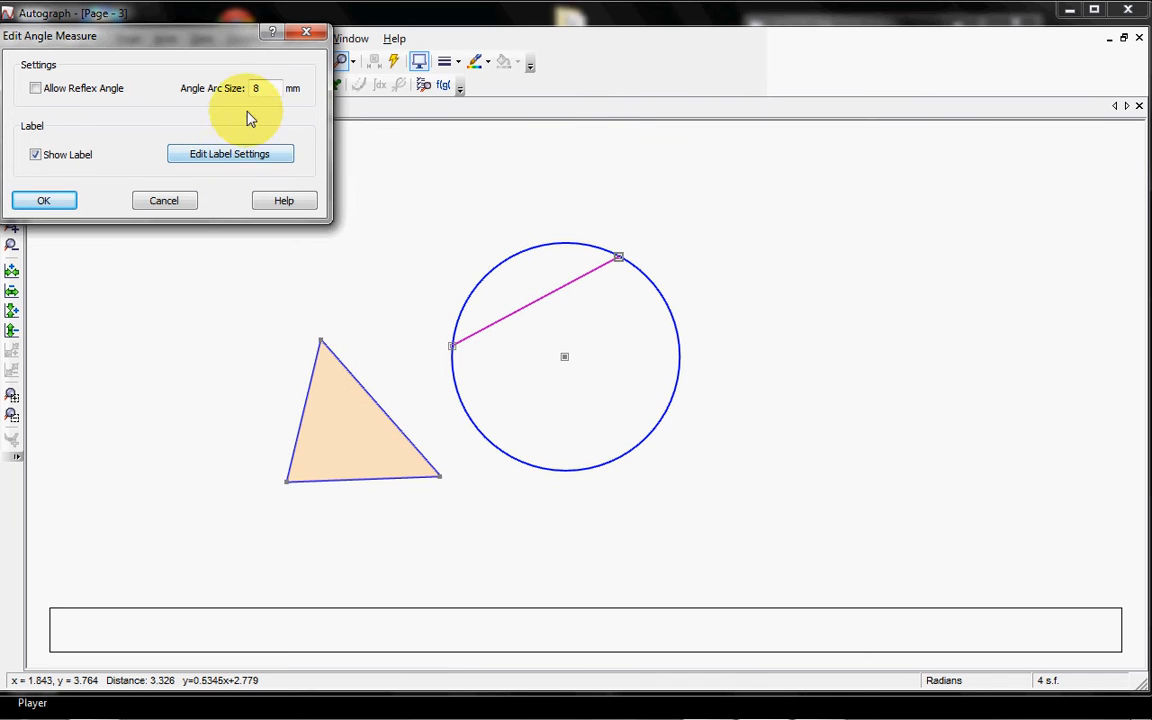
pyautogui.moveTo(258, 90); pyautogui.dragTo(222, 82)
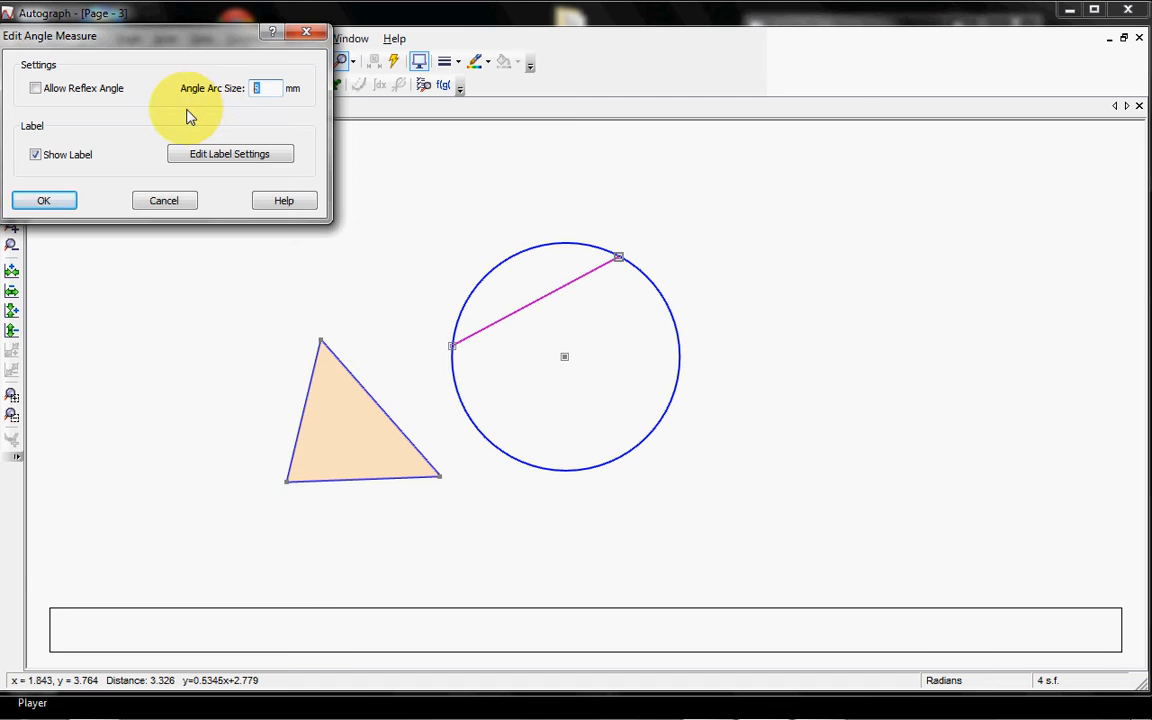
pyautogui.click(44, 201)
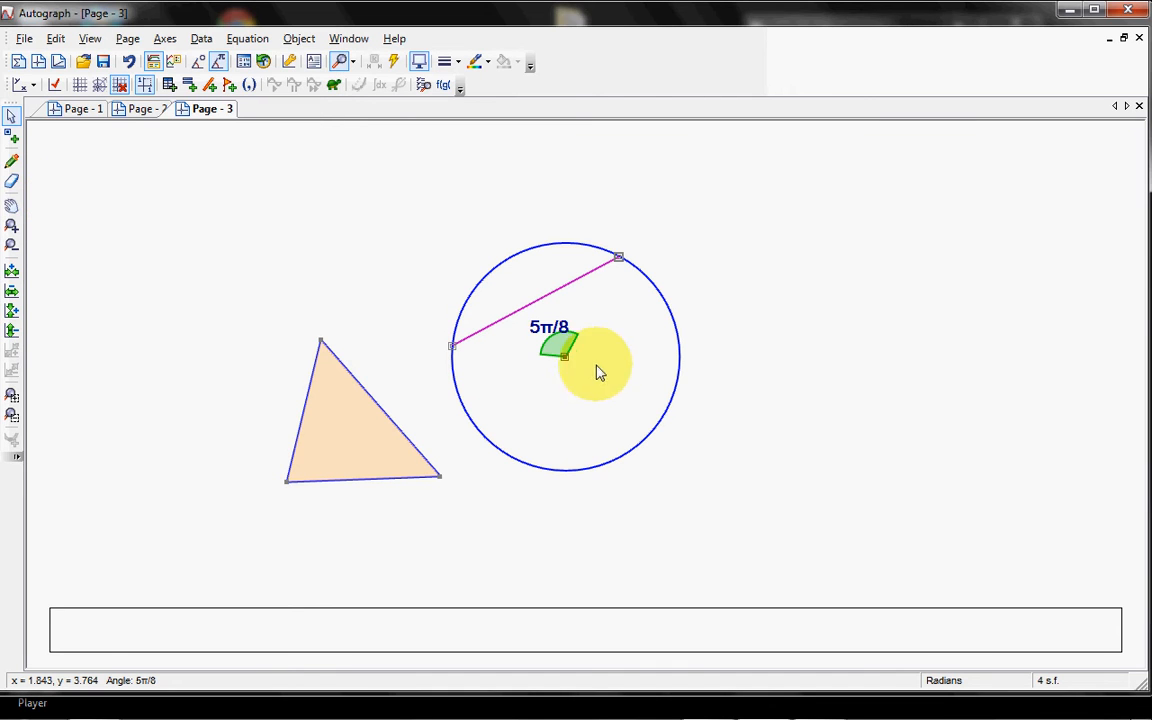
# Step: Move the chord's right endpoint to the top of the circle and join it to the centre with a line segment
pyautogui.moveTo(621, 259); pyautogui.dragTo(564, 243)
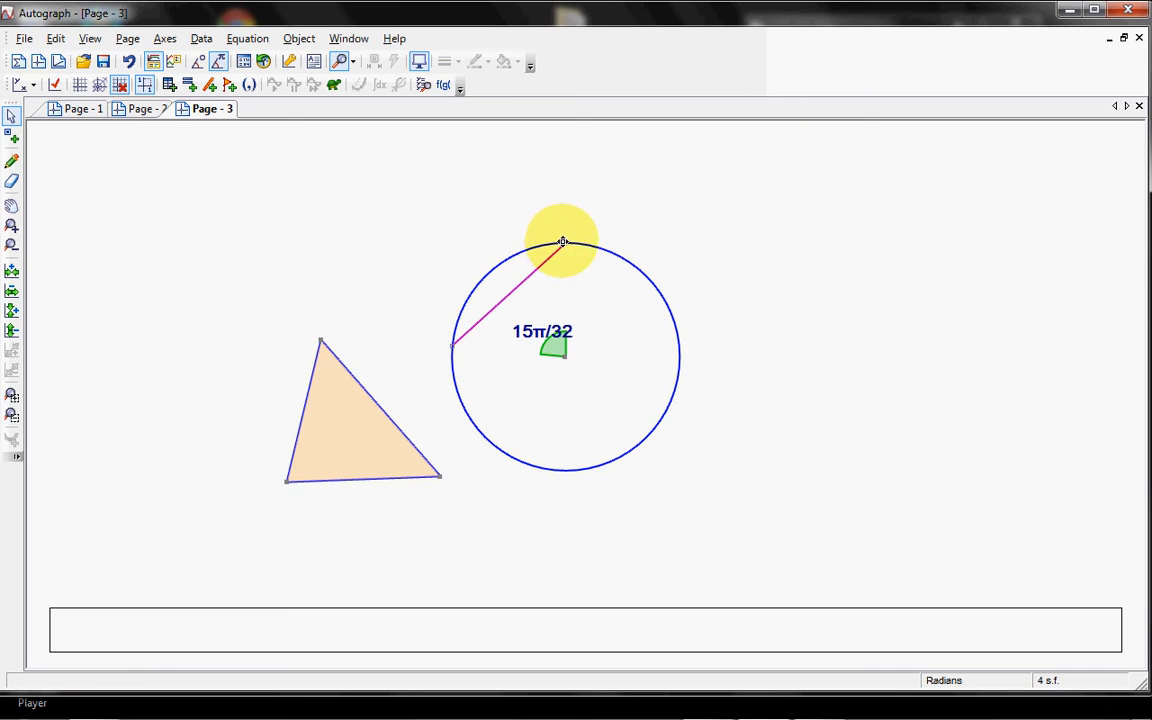
pyautogui.rightClick(566, 356)
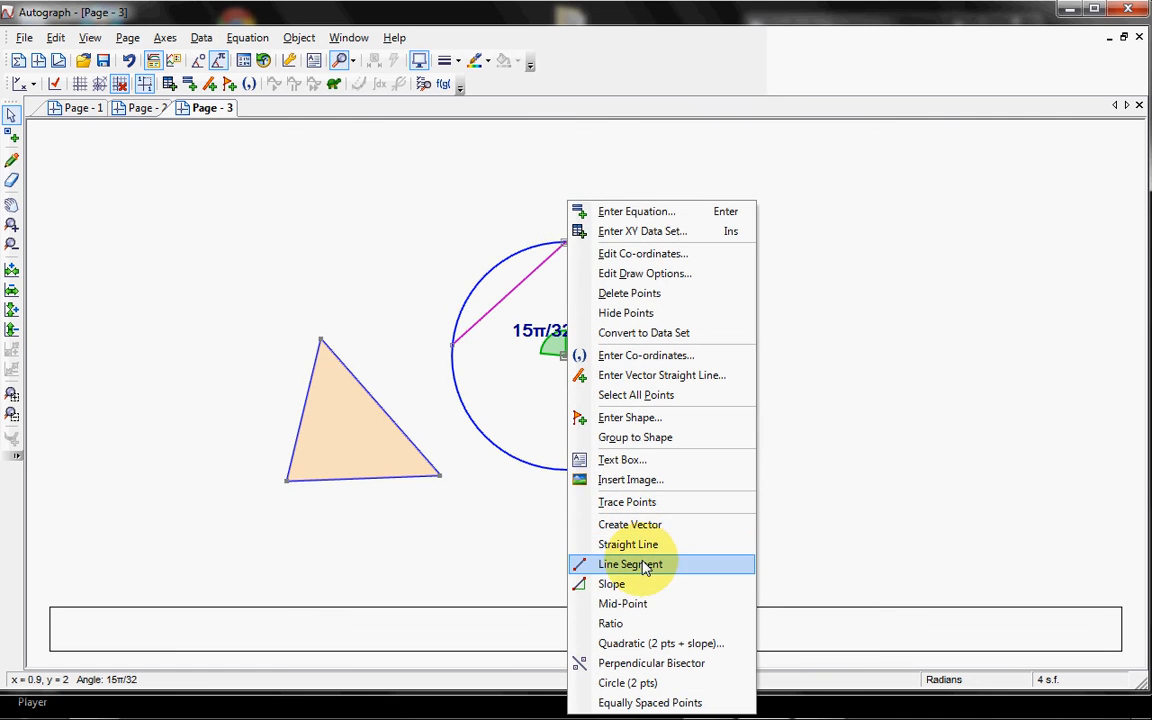
pyautogui.click(609, 565)
pyautogui.click(538, 389)
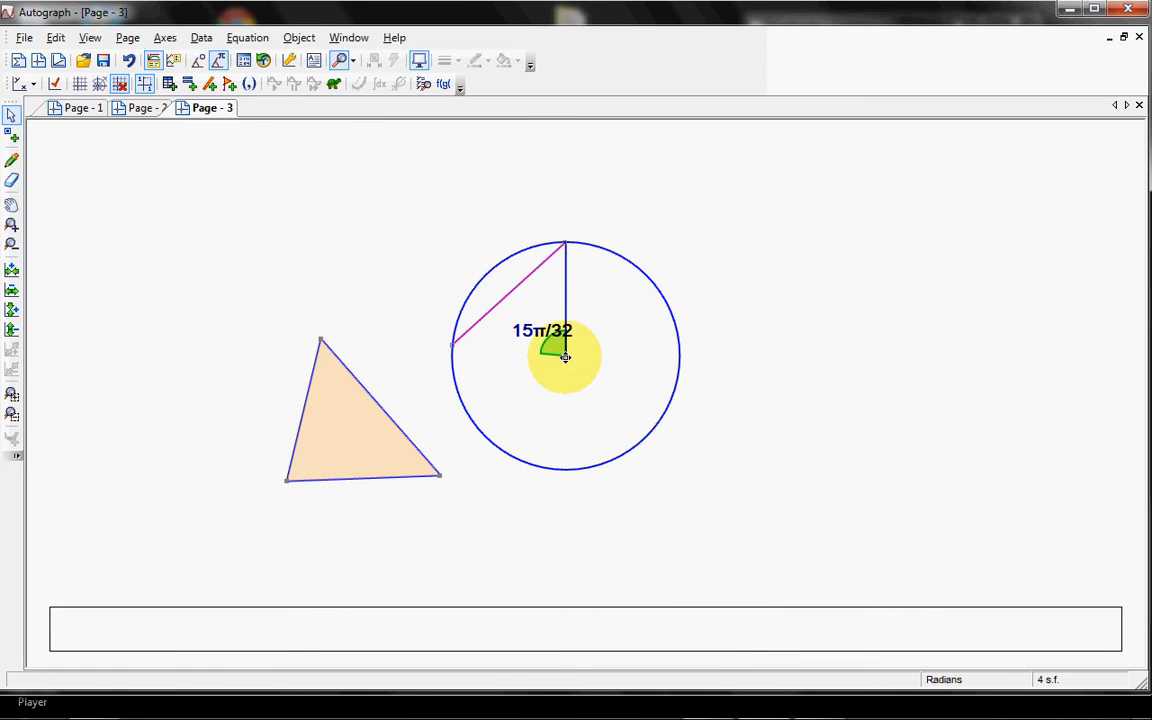
# Step: Join the circle's centre to the chord's left endpoint with a line segment
pyautogui.click(566, 356)
pyautogui.keyDown('shift'); pyautogui.click(453, 345); pyautogui.keyUp('shift')
pyautogui.rightClick(453, 345)
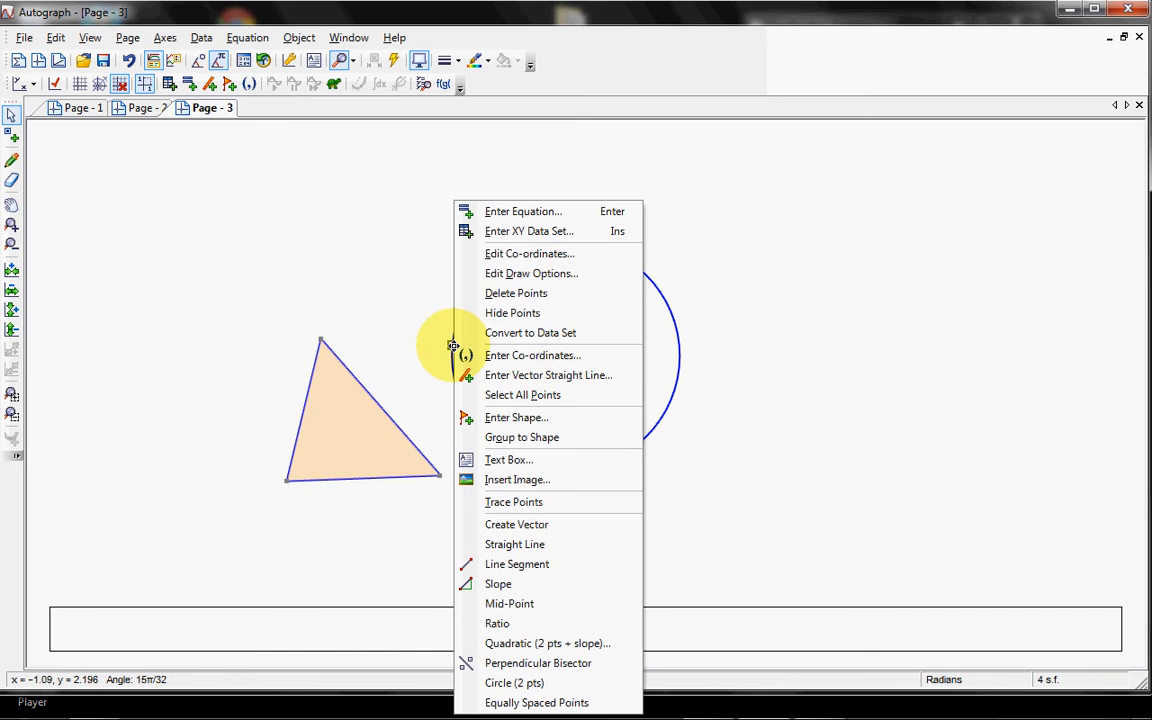
pyautogui.click(505, 565)
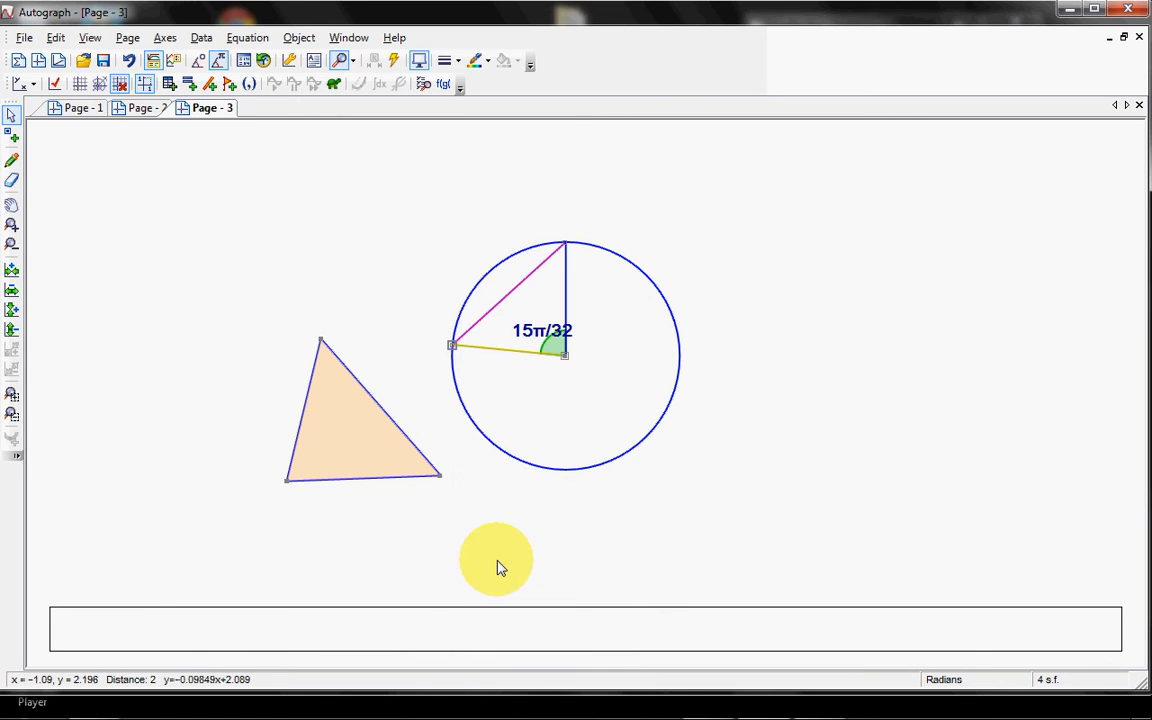
pyautogui.click(697, 260)
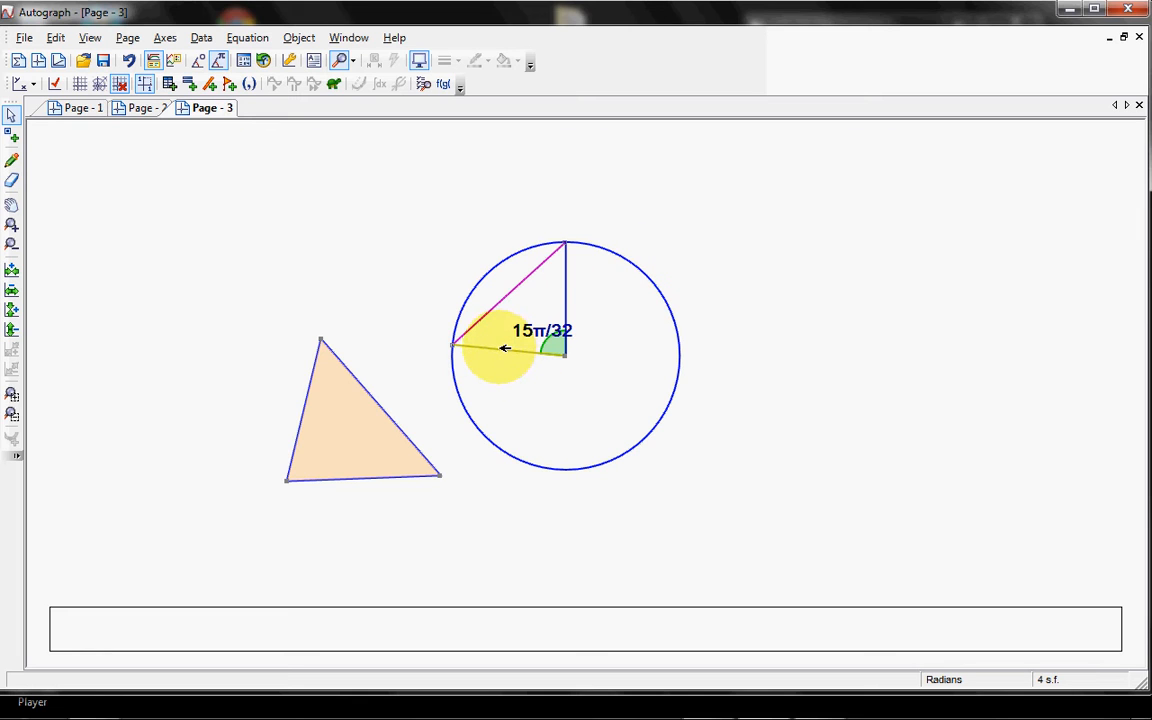
# Step: Recolour the two radius segments orange
pyautogui.click(505, 347)
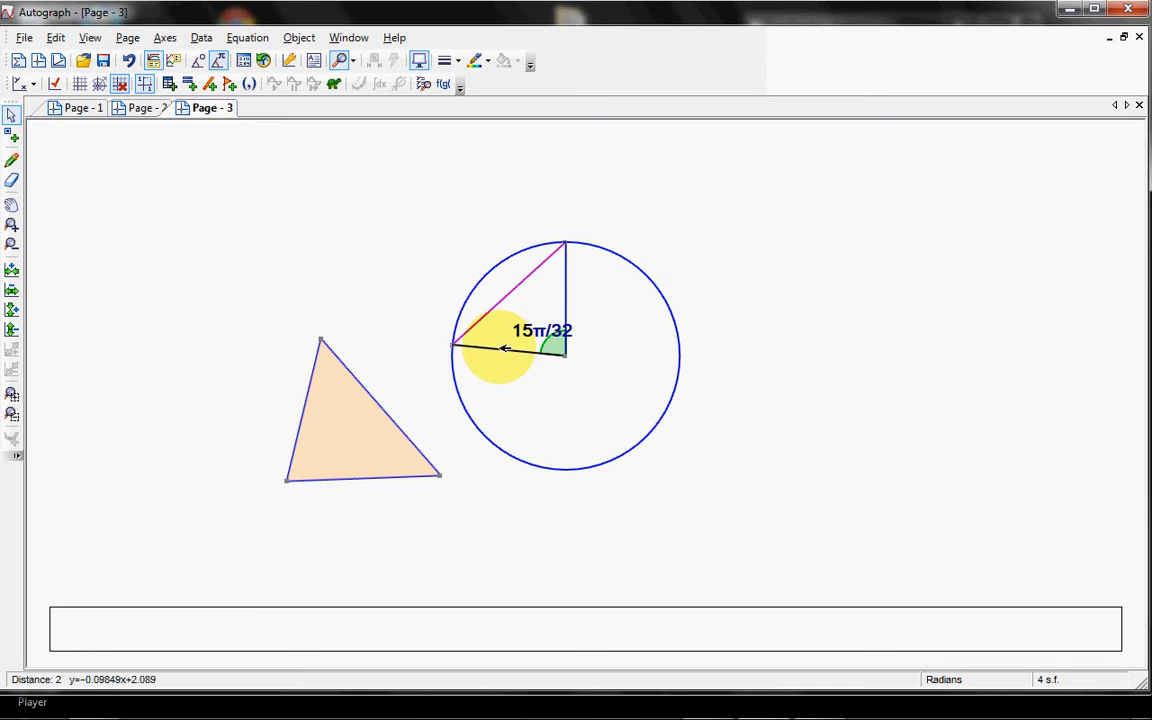
pyautogui.click(569, 275)
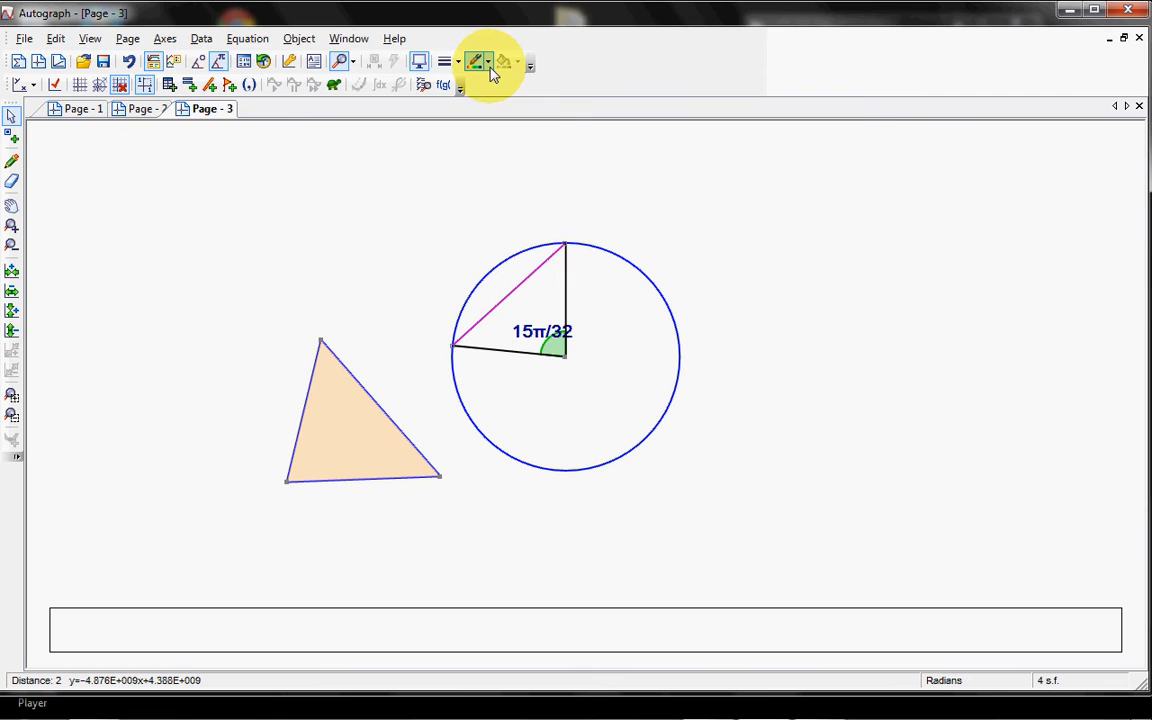
pyautogui.click(488, 64)
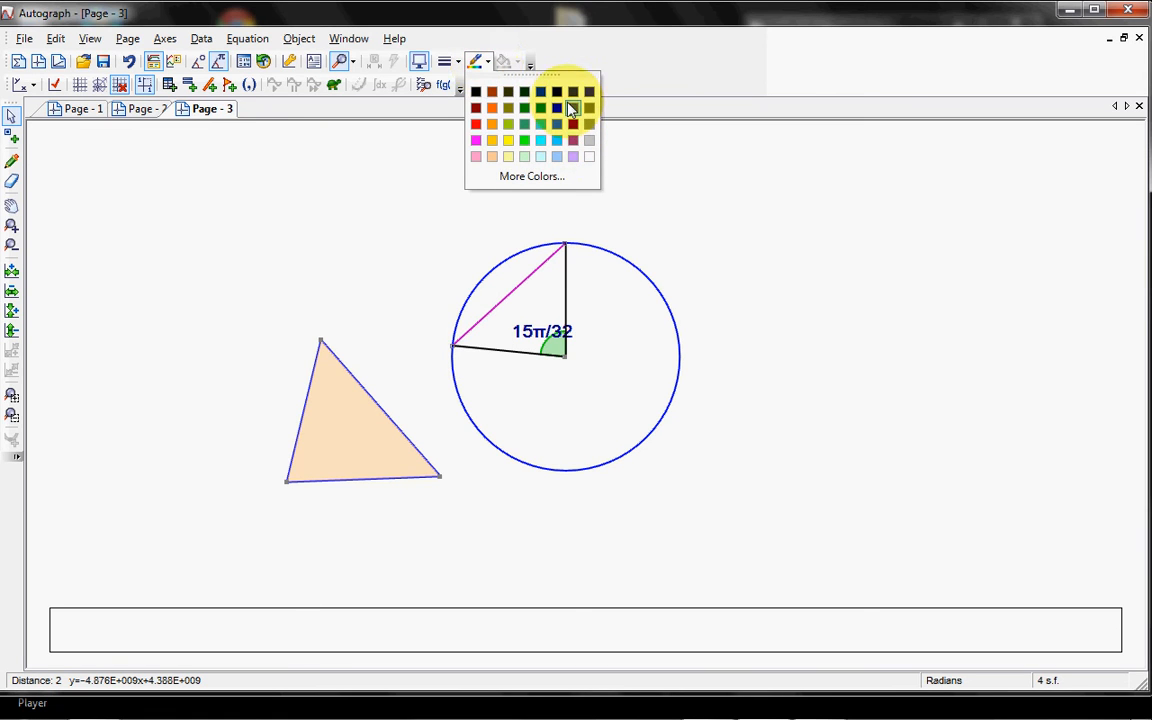
pyautogui.click(491, 126)
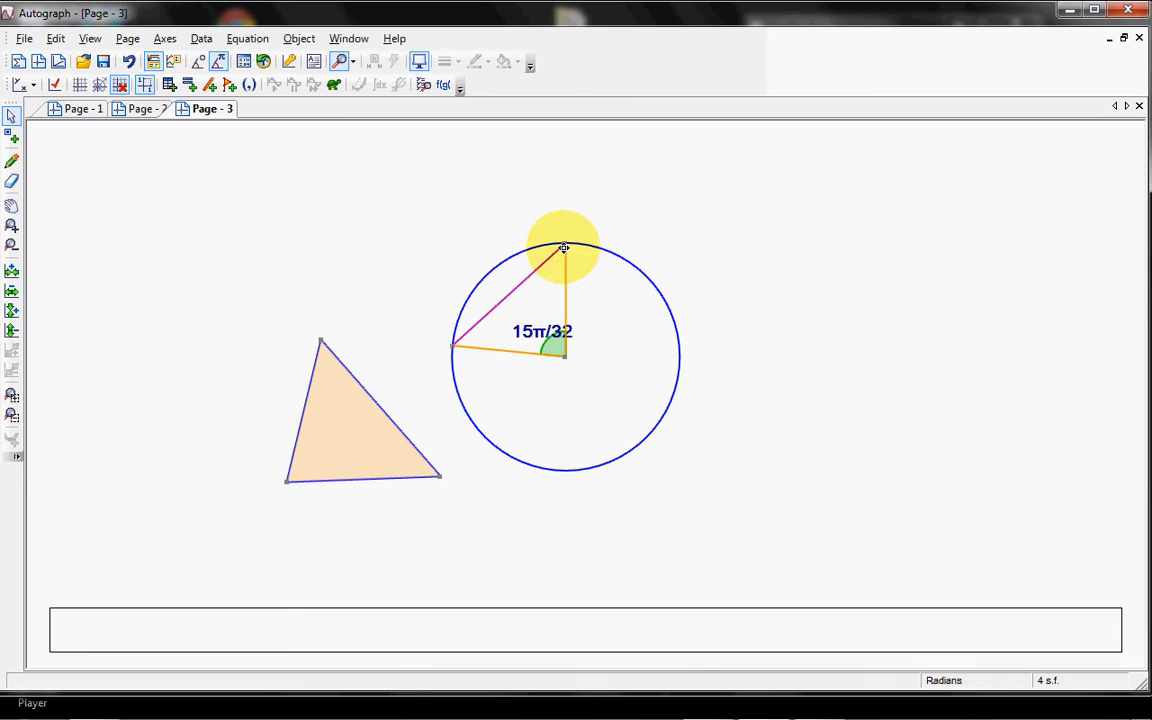
# Step: Move the chord's upper endpoint around the circle to about (−0.21, 0.34) and place a new point on the upper arc at about (1.48, 3.91)
pyautogui.moveTo(565, 245); pyautogui.dragTo(502, 453)
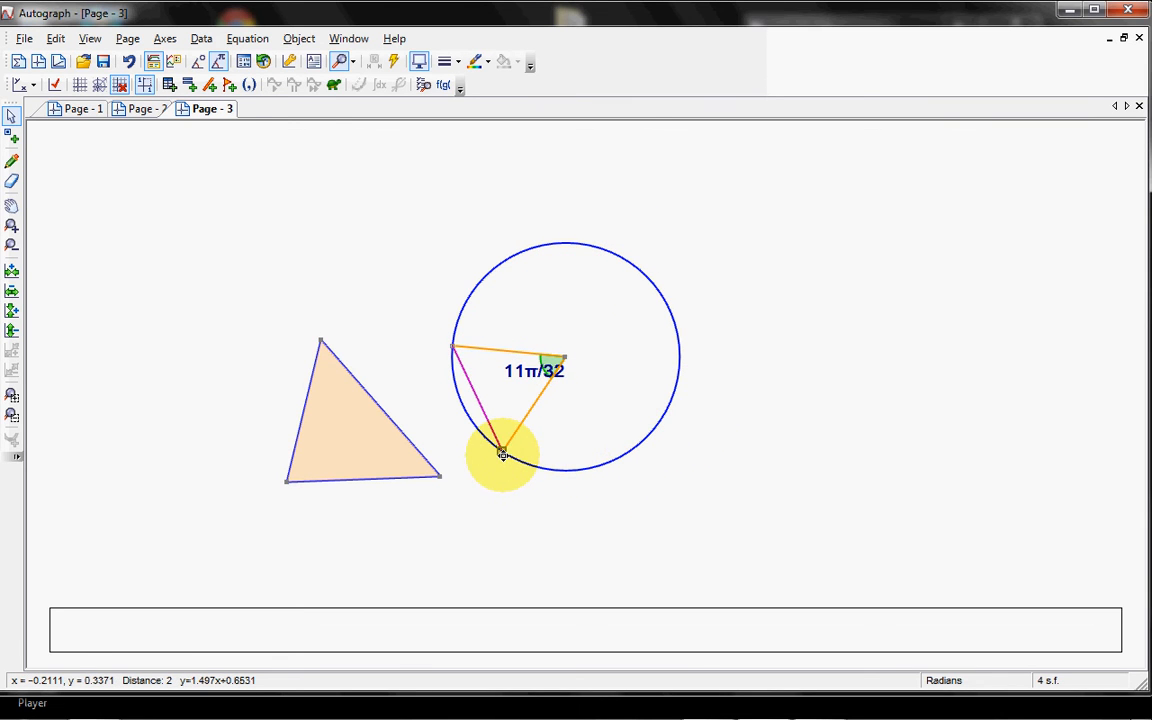
pyautogui.click(320, 270)
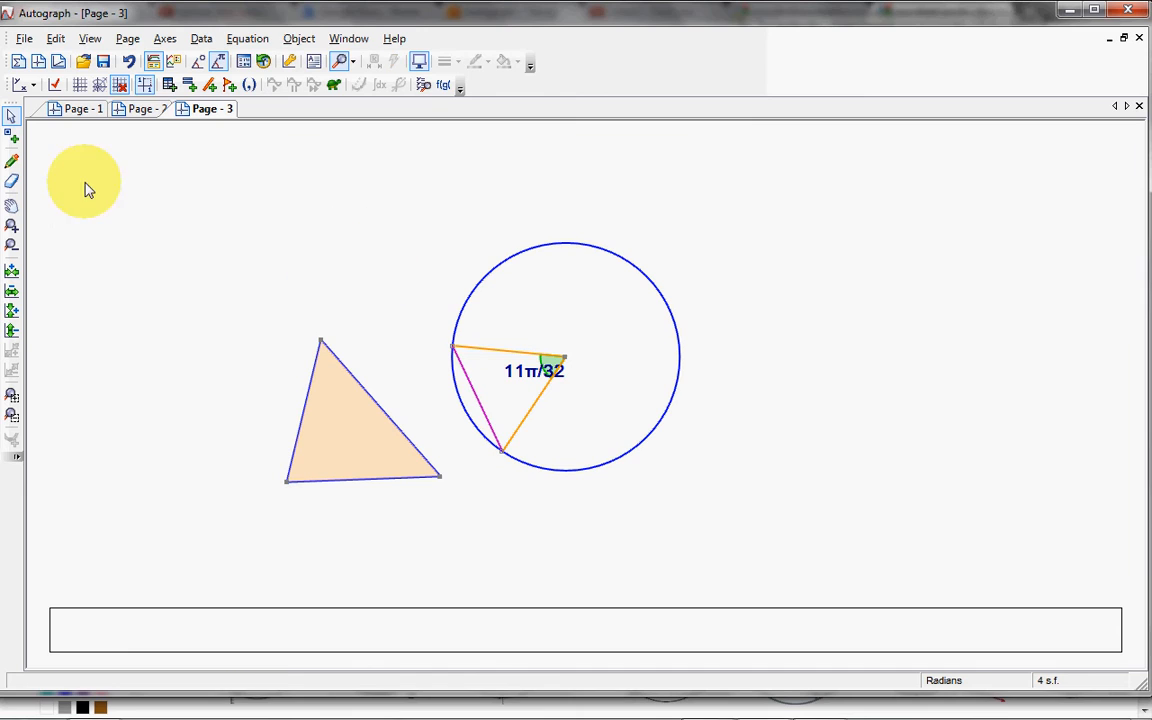
pyautogui.click(11, 137)
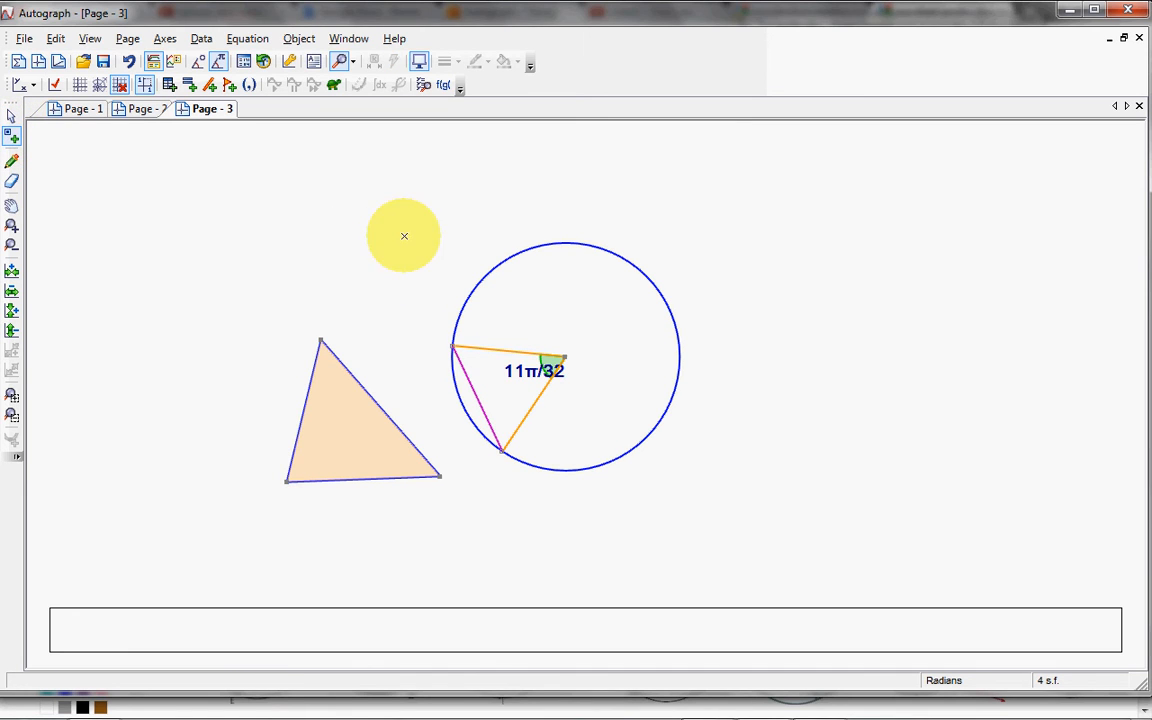
pyautogui.click(595, 248)
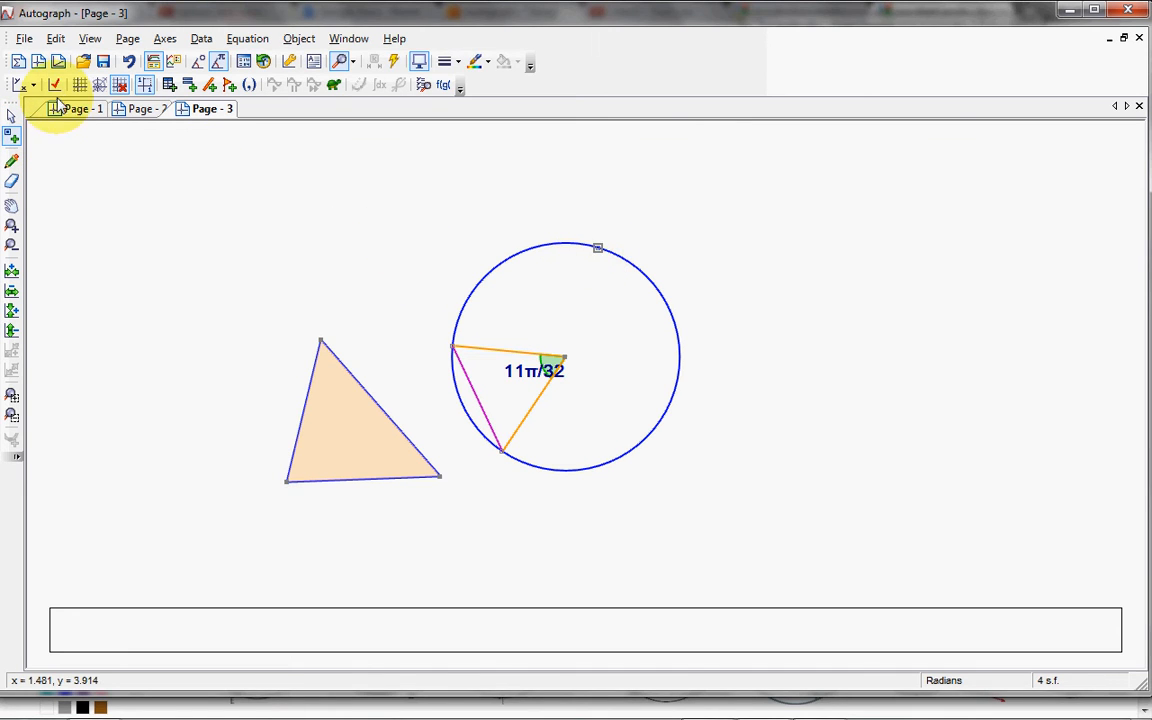
# Step: Group the chord's two endpoints and the new upper-arc point into a filled triangle shape
pyautogui.click(11, 117)
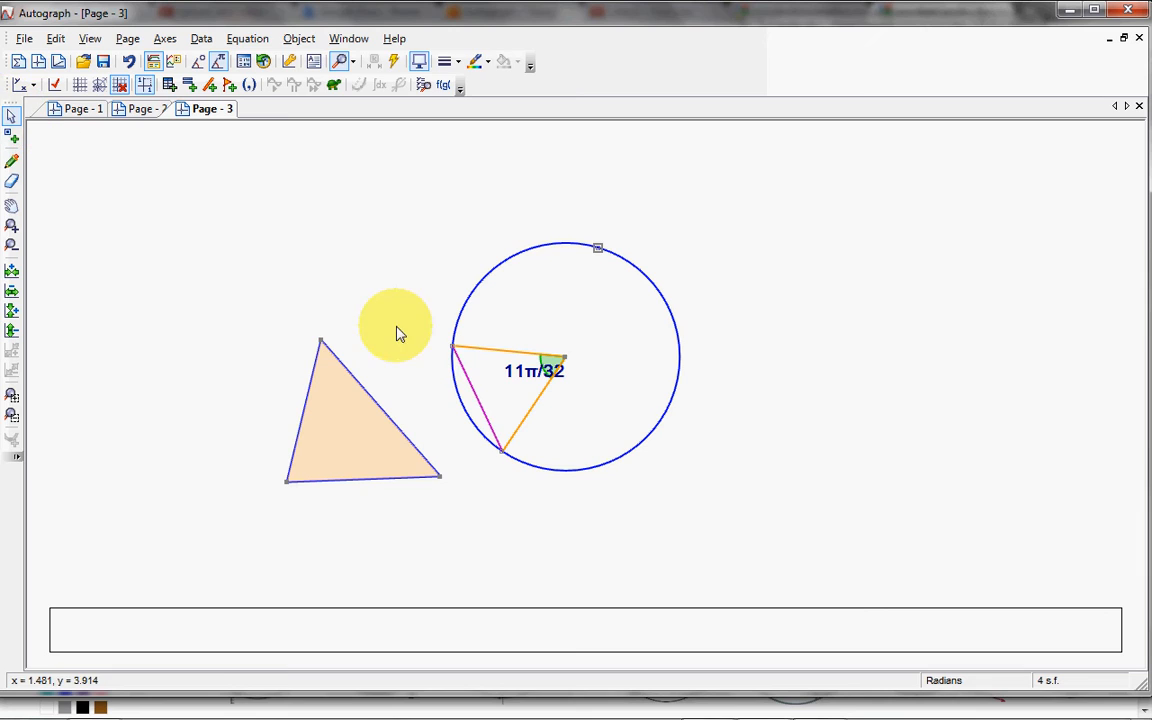
pyautogui.click(454, 349)
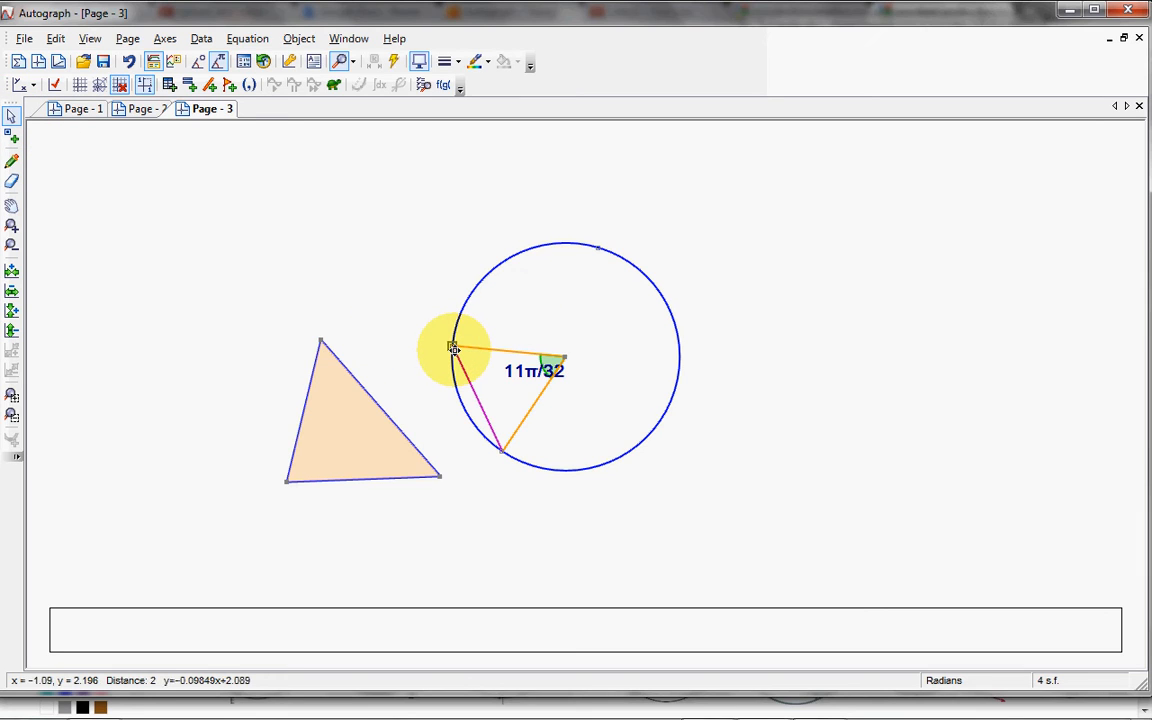
pyautogui.click(598, 251)
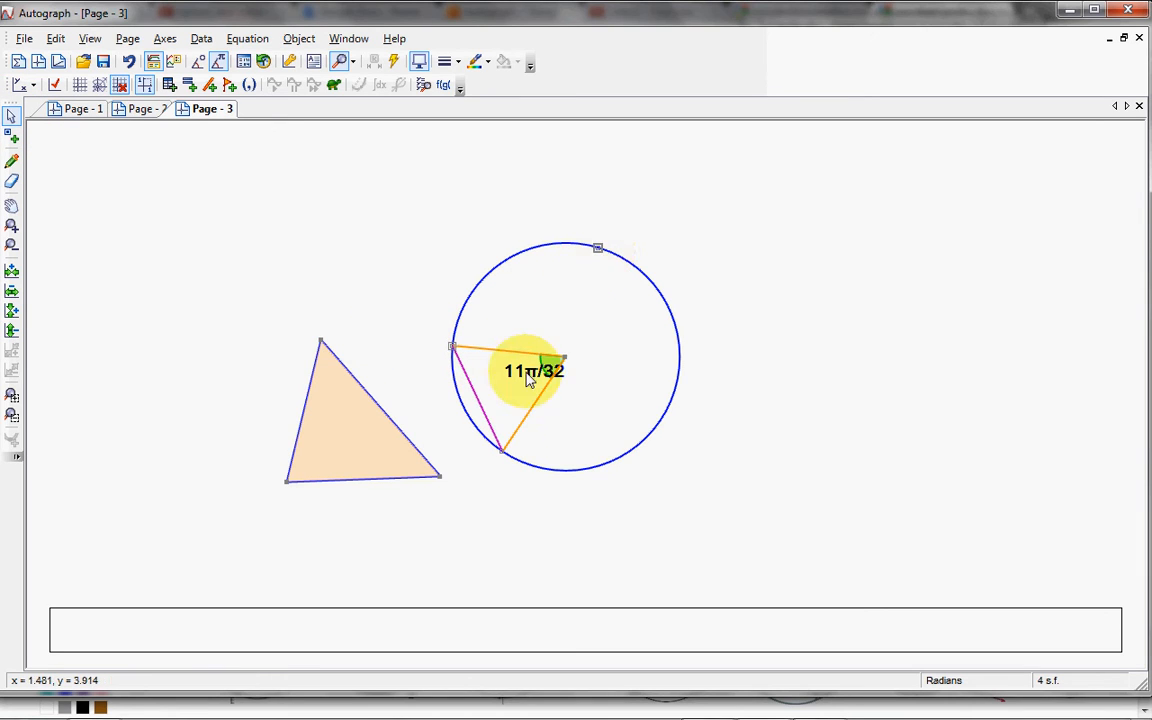
pyautogui.keyDown('shift'); pyautogui.click(502, 453); pyautogui.keyUp('shift')
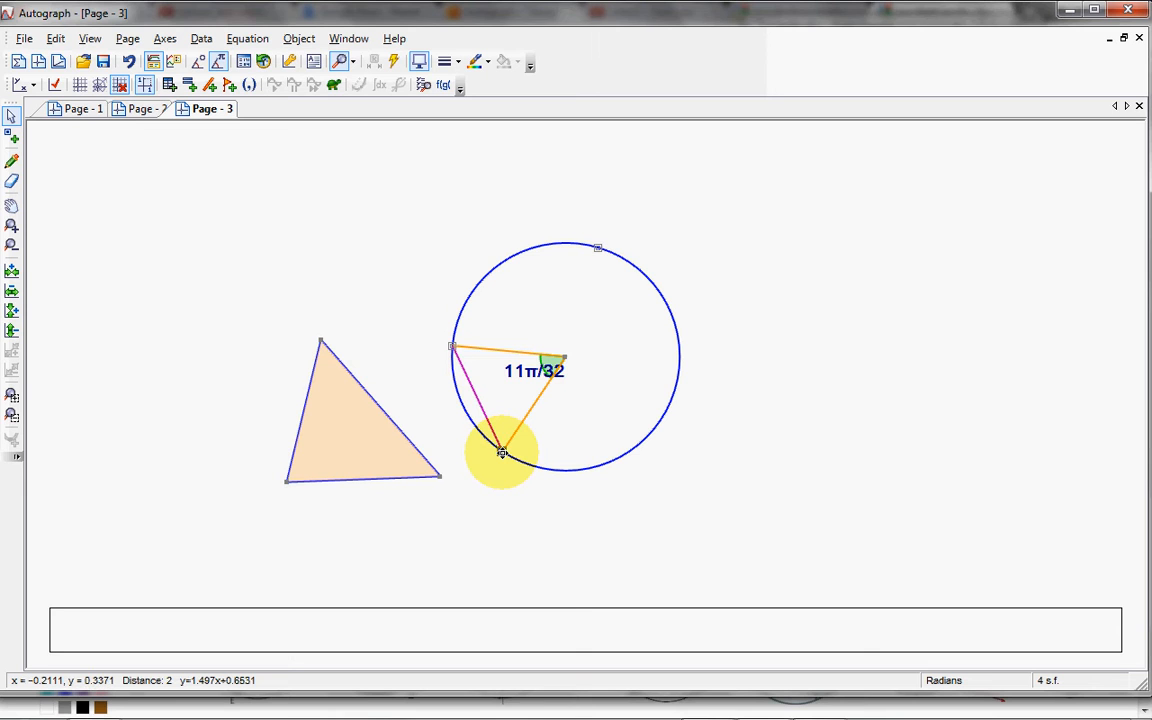
pyautogui.rightClick(502, 453)
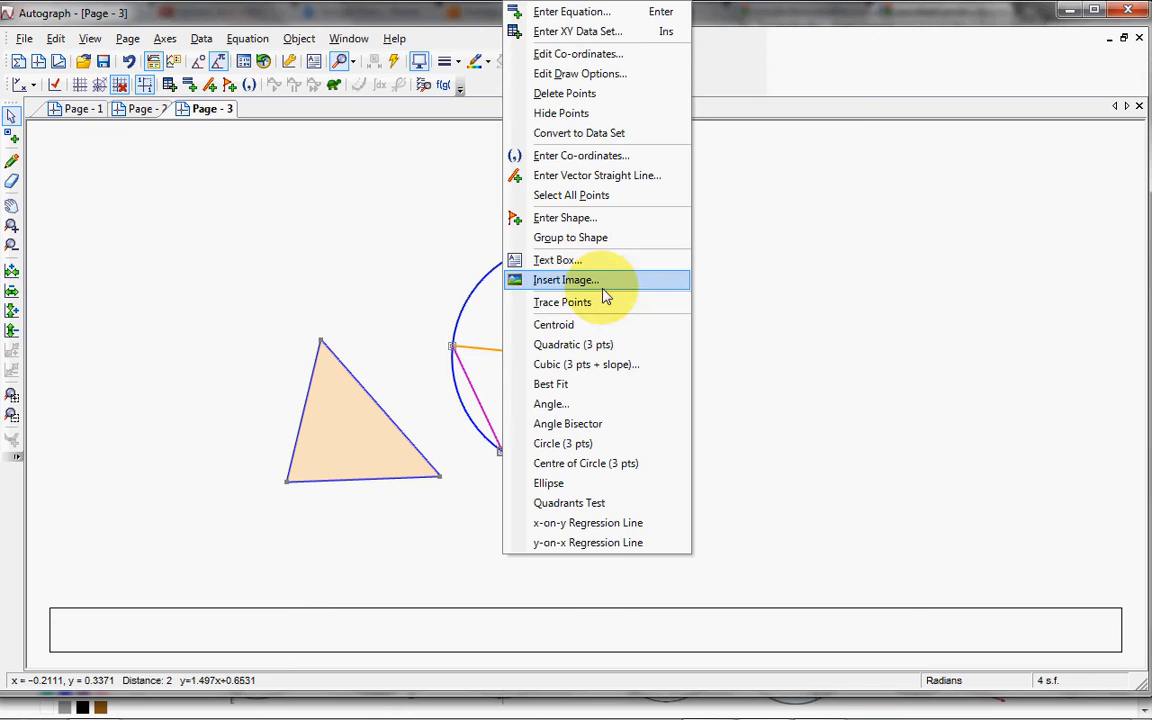
pyautogui.click(570, 237)
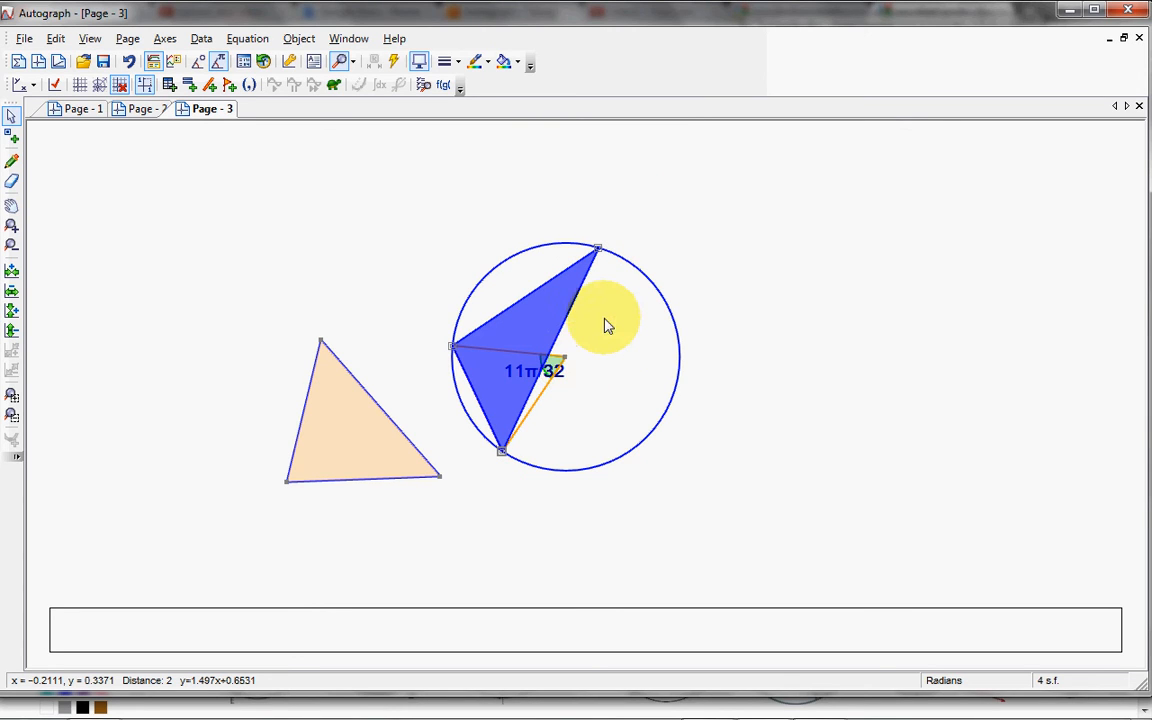
pyautogui.click(419, 316)
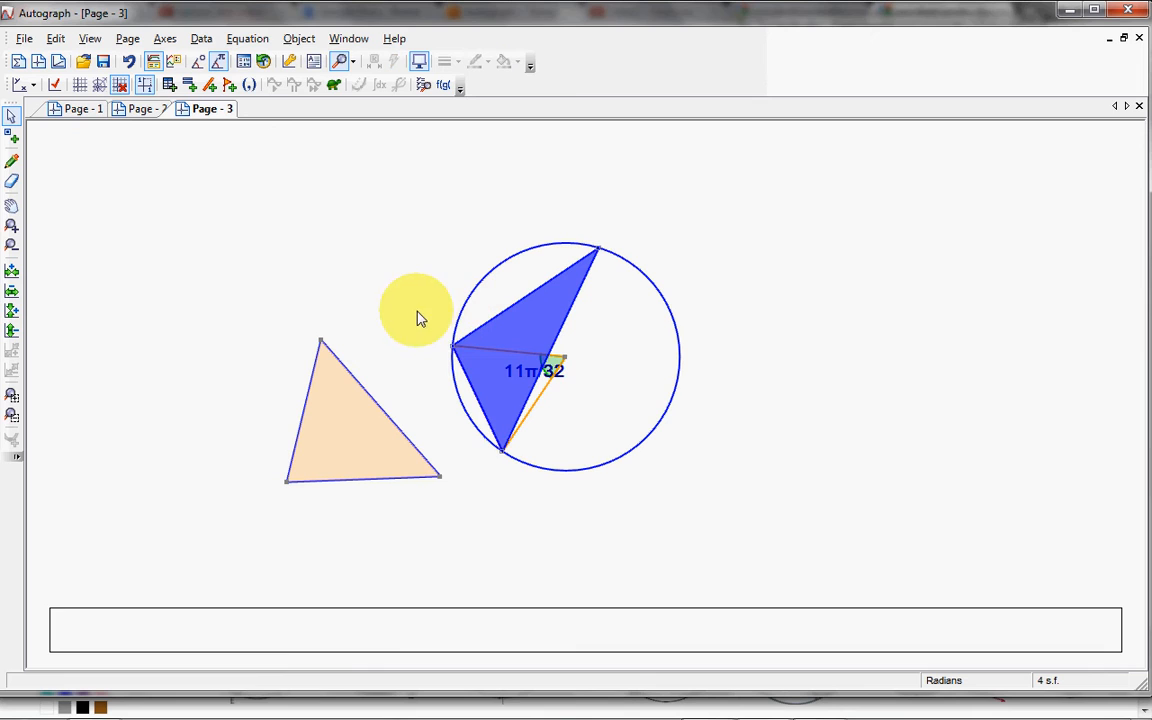
# Step: Mark the inscribed triangle's angle at the upper-arc point with a 15 mm arc and switch the page's angle units to degrees
pyautogui.click(453, 346)
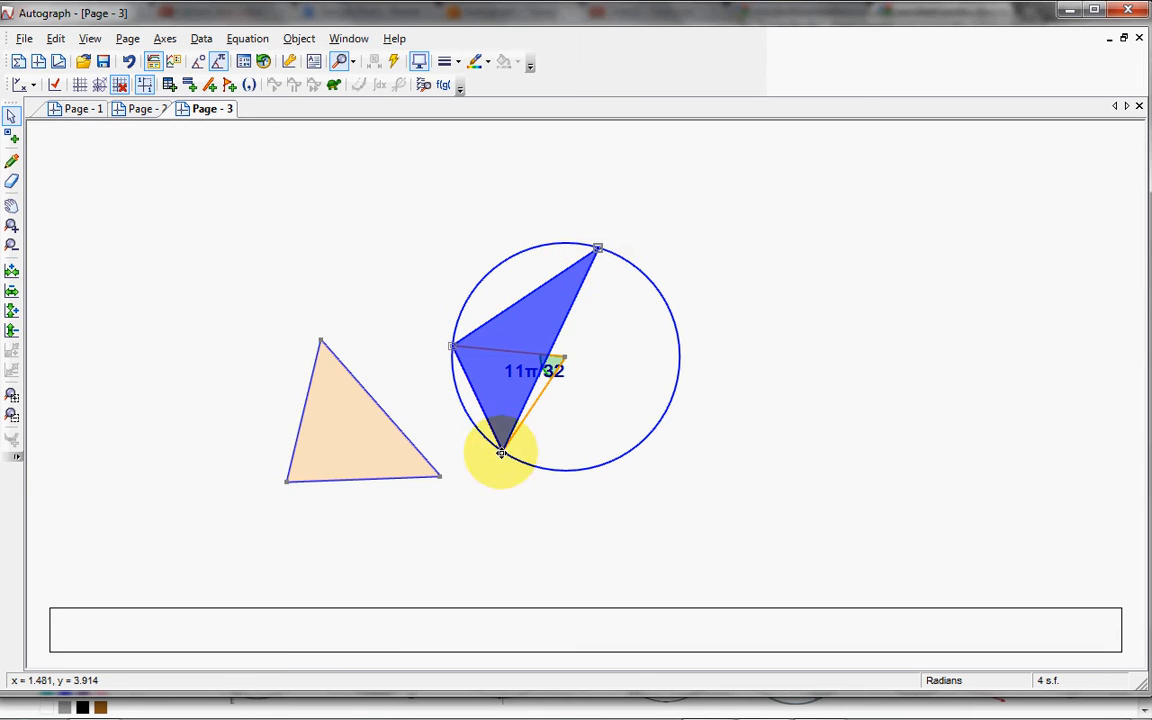
pyautogui.rightClick(731, 228)
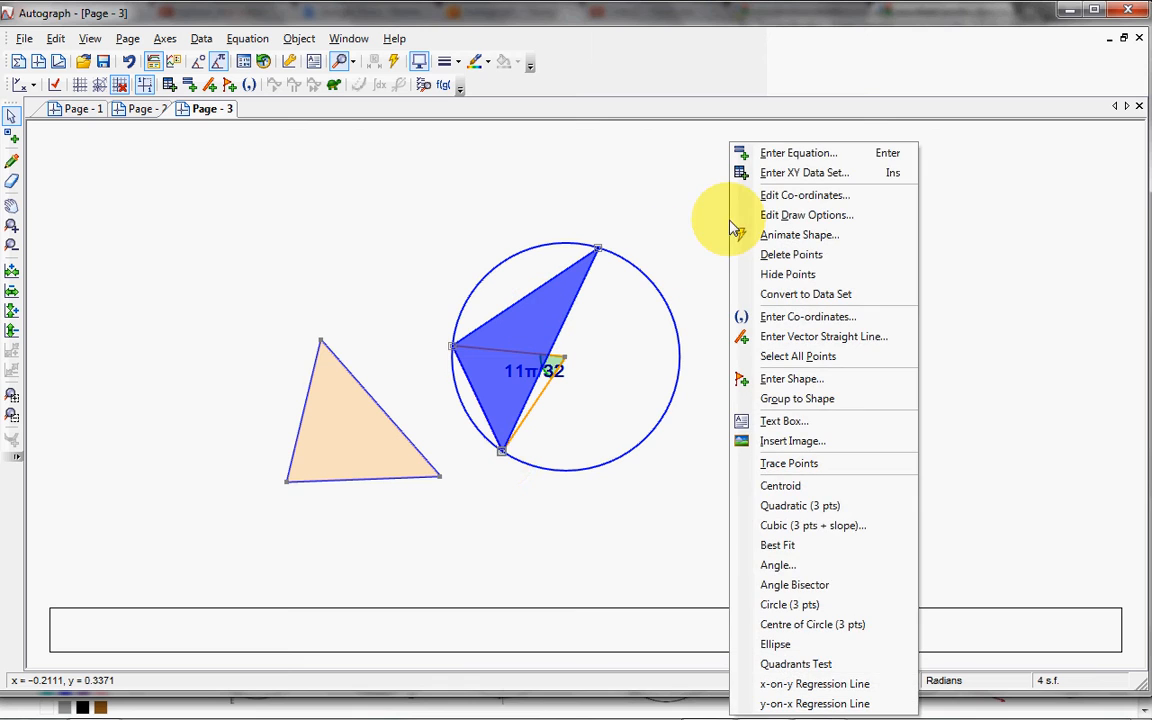
pyautogui.click(767, 567)
pyautogui.click(242, 82)
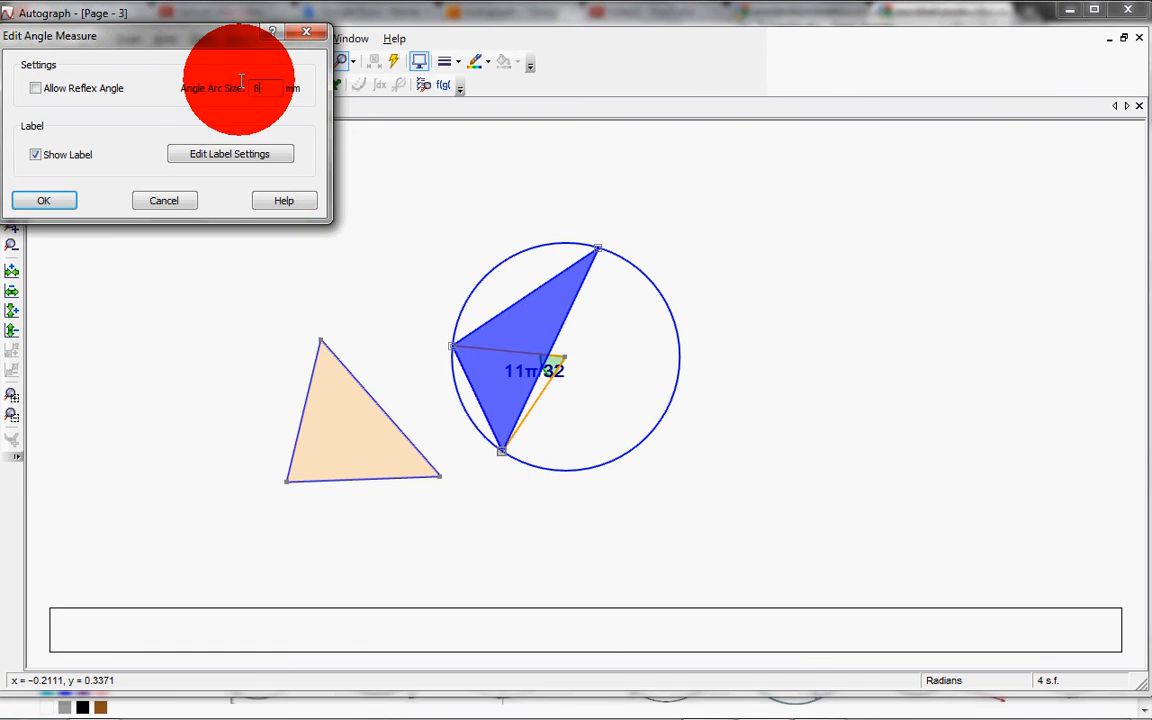
pyautogui.moveTo(242, 82); pyautogui.dragTo(220, 88)
pyautogui.write('1')
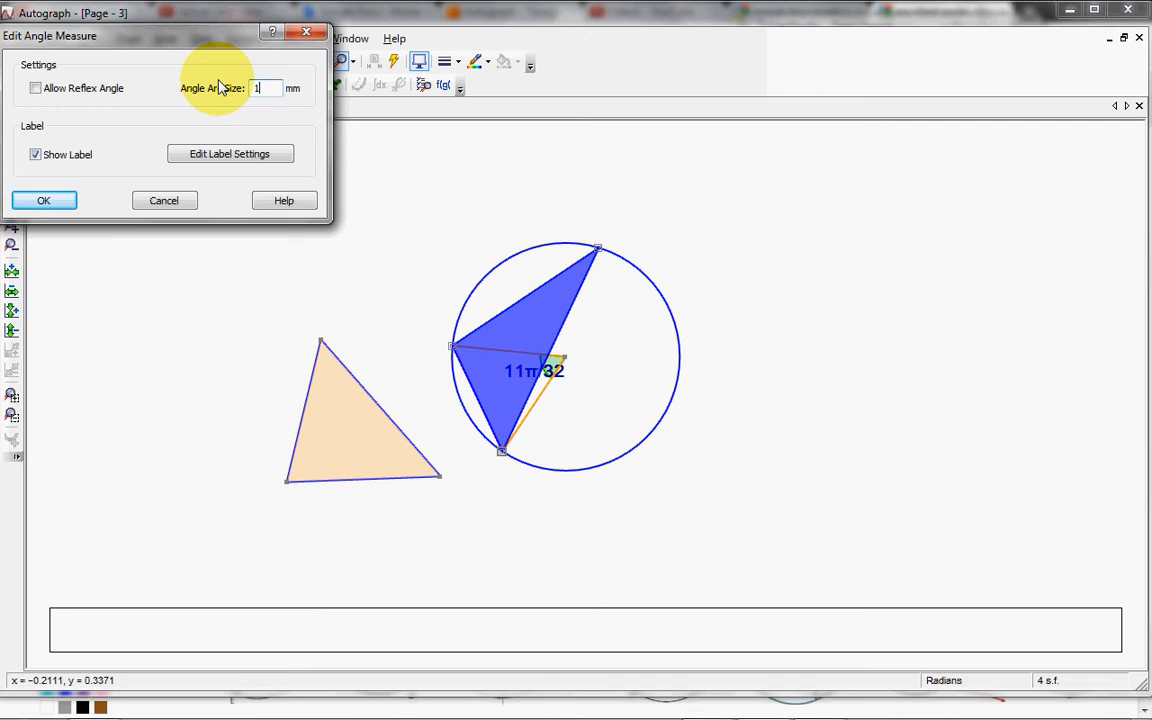
pyautogui.write('5')
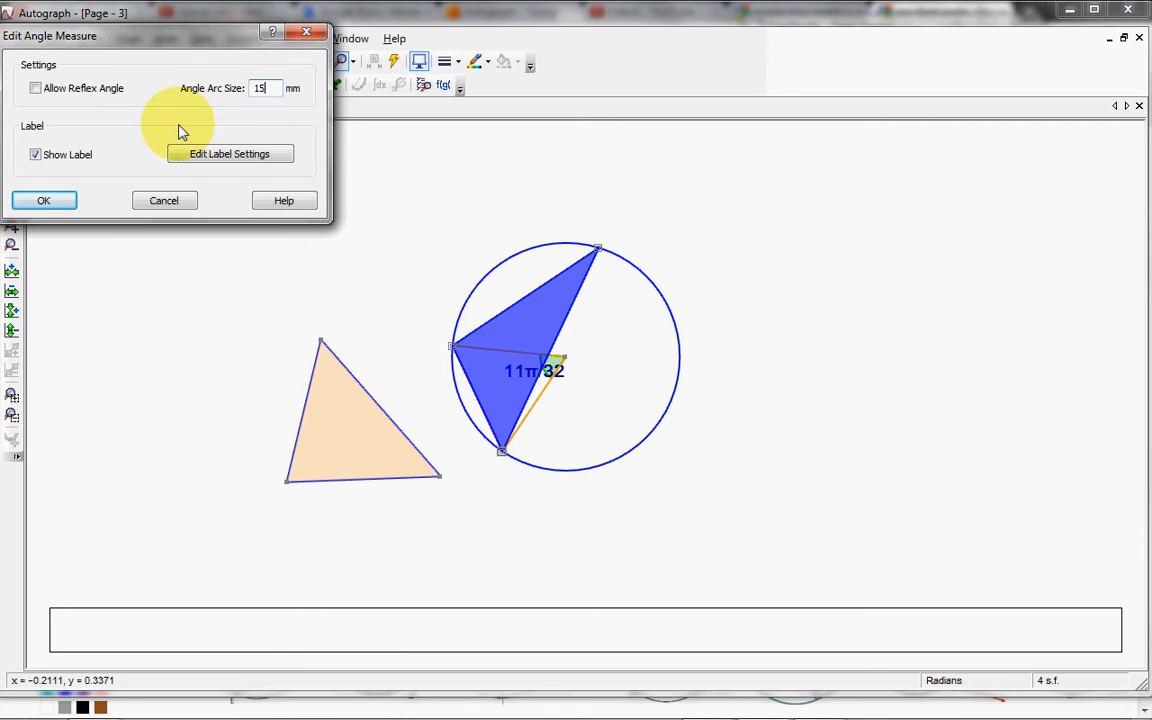
pyautogui.click(44, 202)
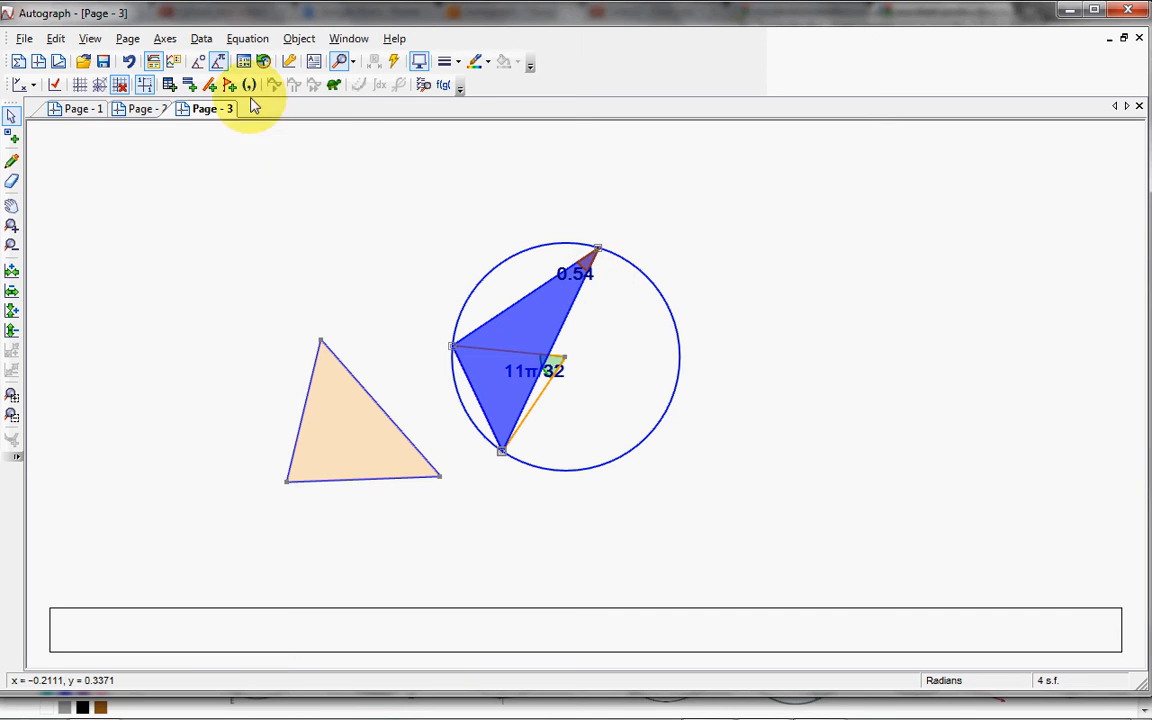
pyautogui.click(199, 63)
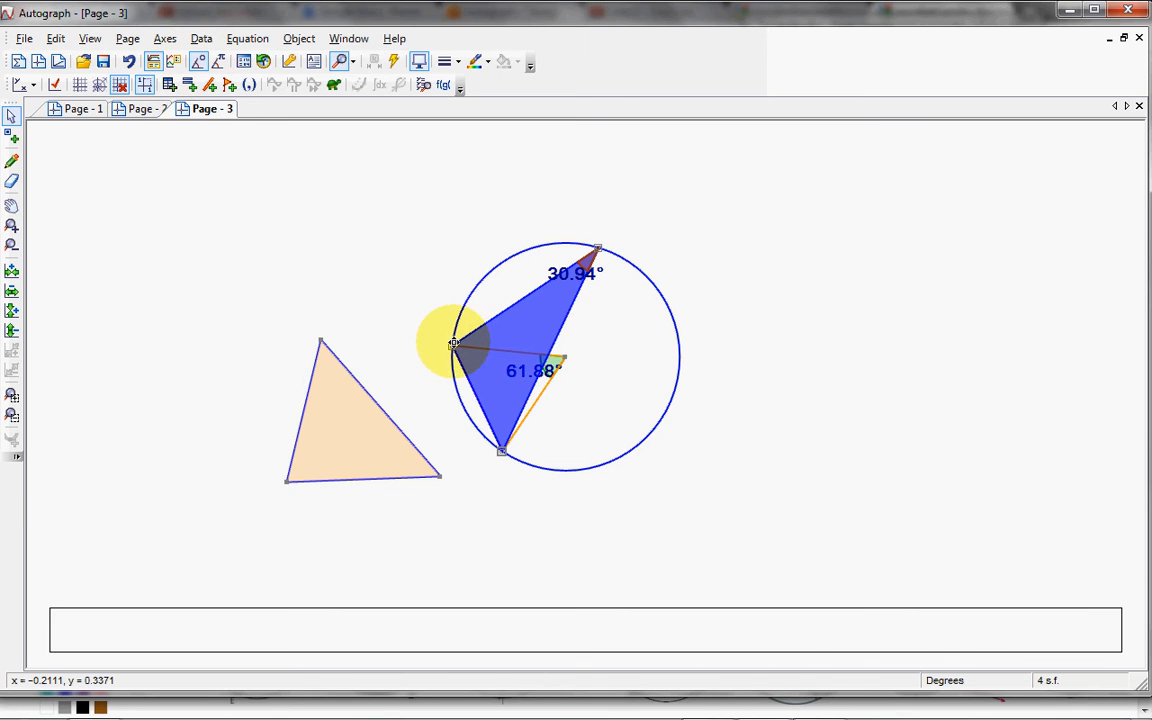
# Step: Shift the chord's left endpoint slightly down the blue circle and move its lower endpoint round to about (1.52, 0.10)
pyautogui.moveTo(454, 345)
pyautogui.mouseDown()
pyautogui.moveTo(470, 394)
pyautogui.moveTo(448, 345)
pyautogui.mouseUp()
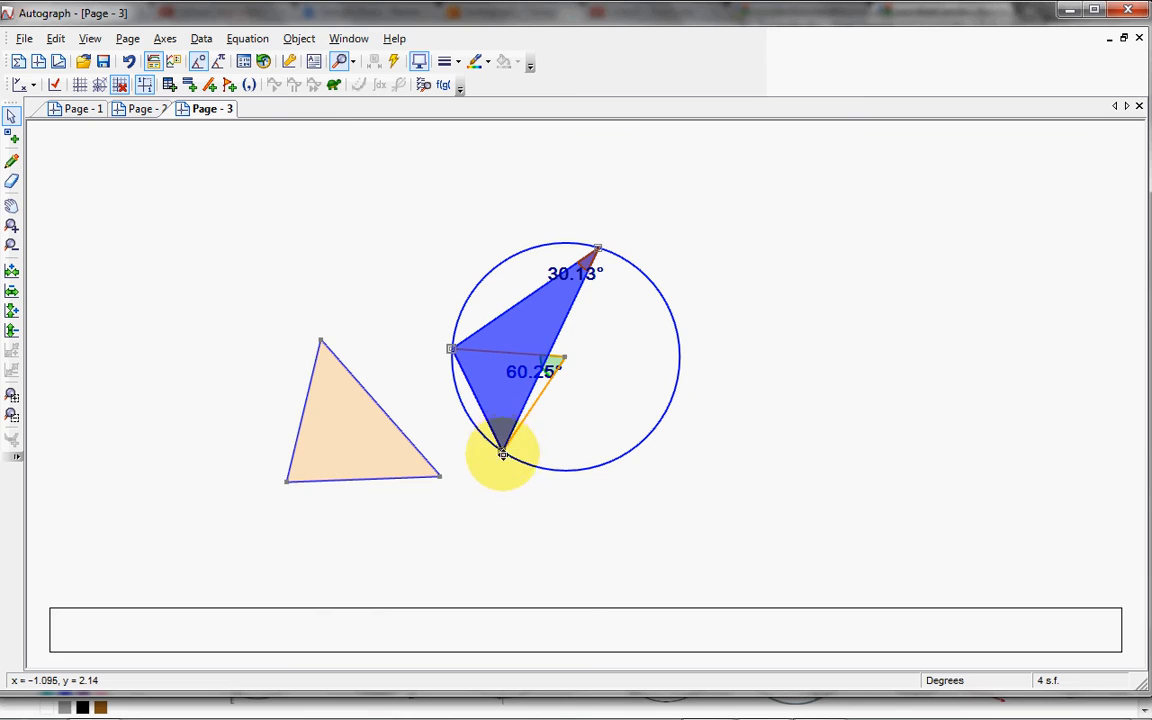
pyautogui.moveTo(503, 455); pyautogui.dragTo(615, 460)
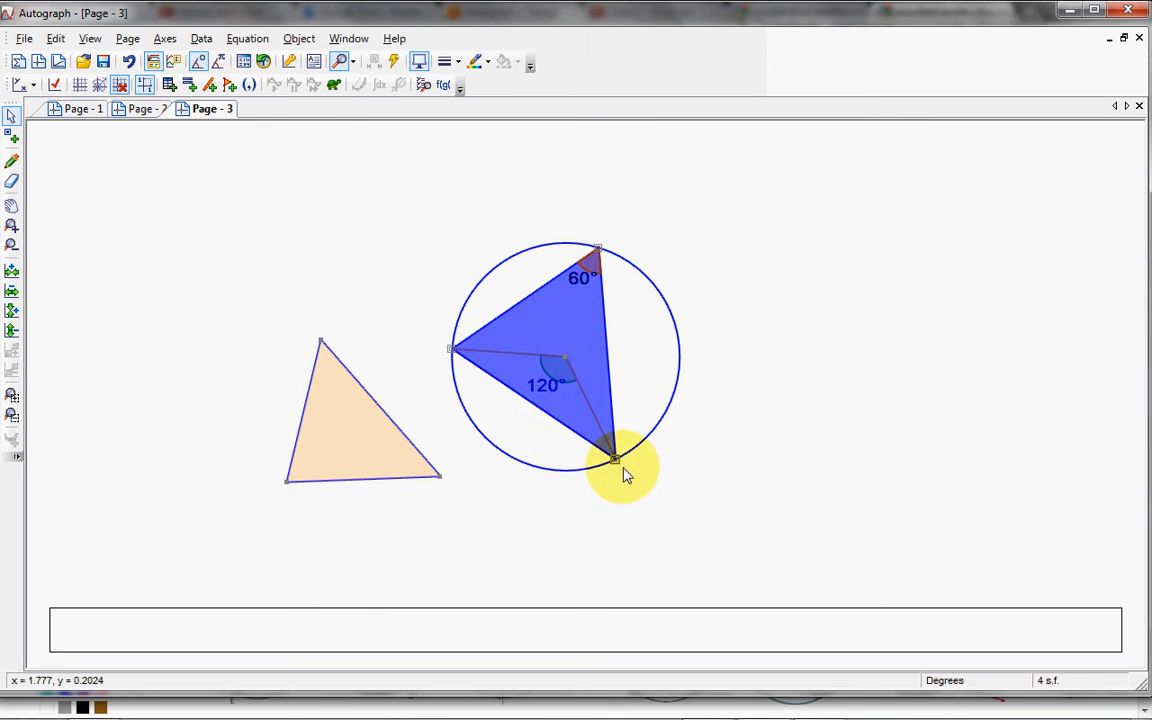
pyautogui.moveTo(615, 458)
pyautogui.mouseDown()
pyautogui.moveTo(674, 404)
pyautogui.moveTo(605, 480)
pyautogui.mouseUp()
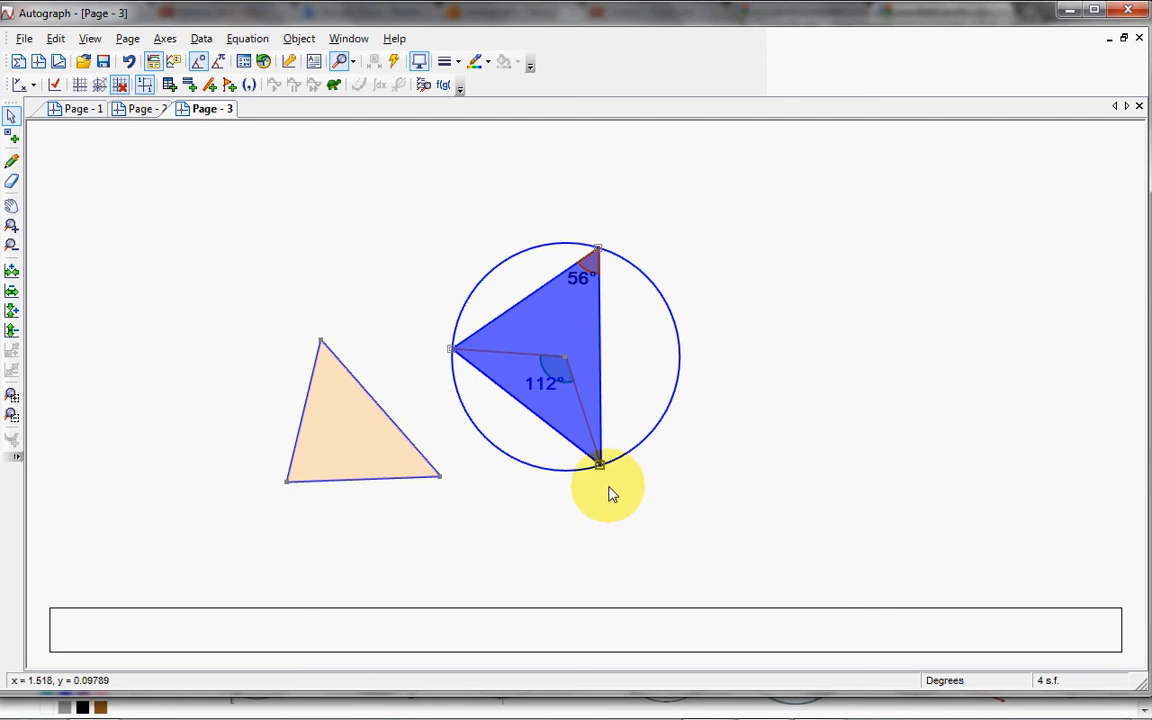
pyautogui.click(712, 477)
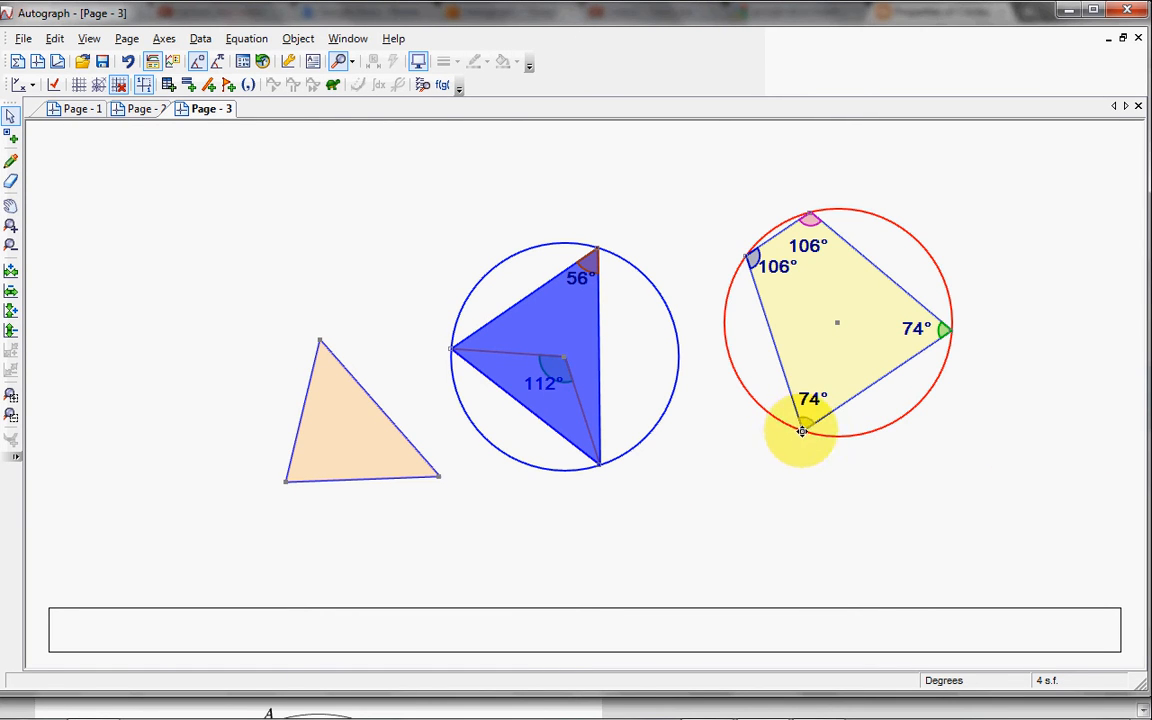
# Step: Move three vertices of the cyclic quadrilateral around the red circle to about (6.58, 0.80), (3.78, 2.05) and (4.26, 3.99)
pyautogui.moveTo(802, 431); pyautogui.dragTo(886, 424)
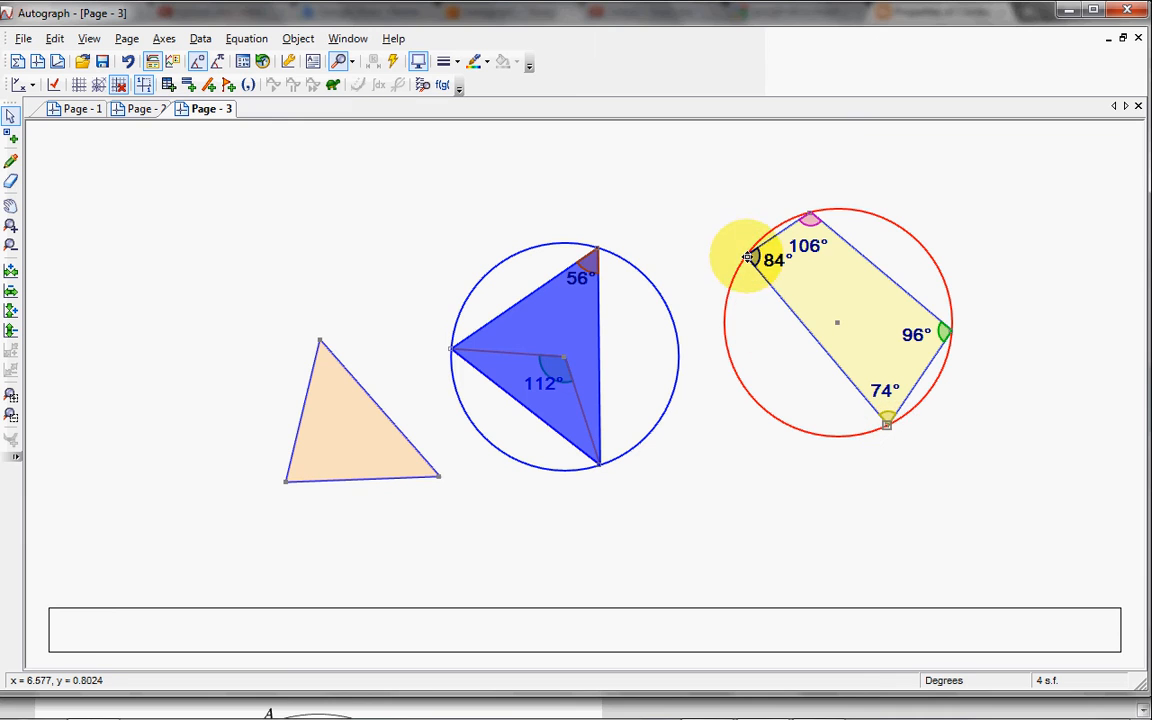
pyautogui.moveTo(748, 257); pyautogui.dragTo(727, 352)
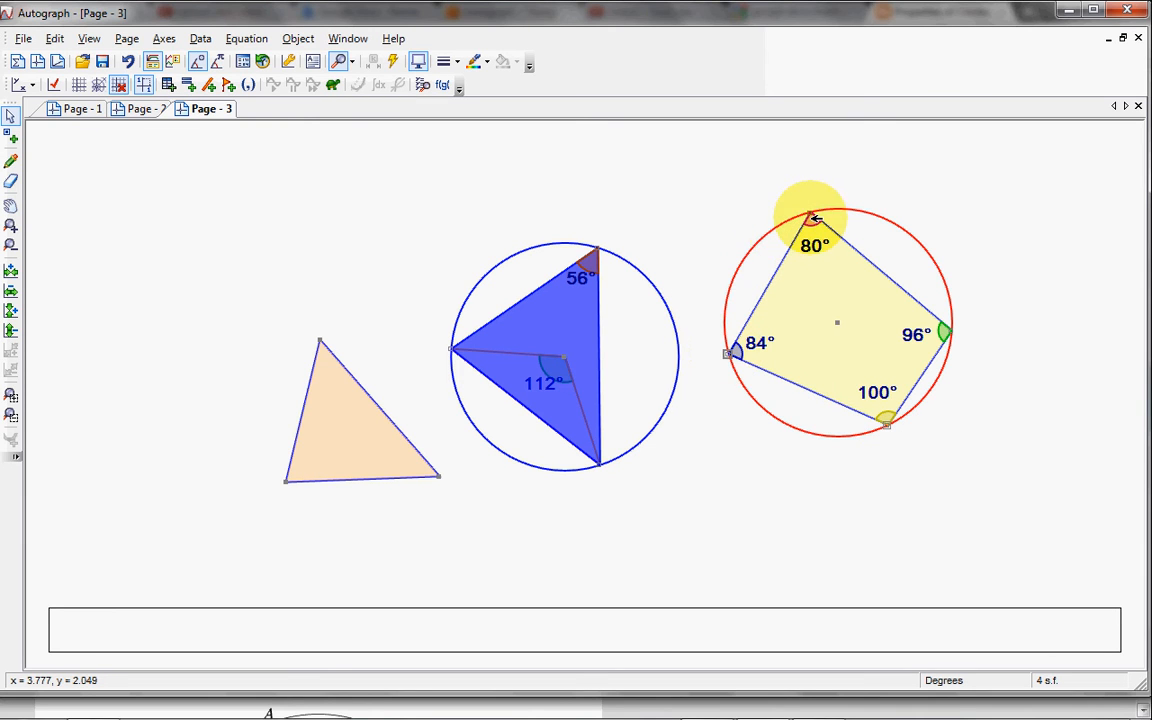
pyautogui.moveTo(815, 217); pyautogui.dragTo(749, 240)
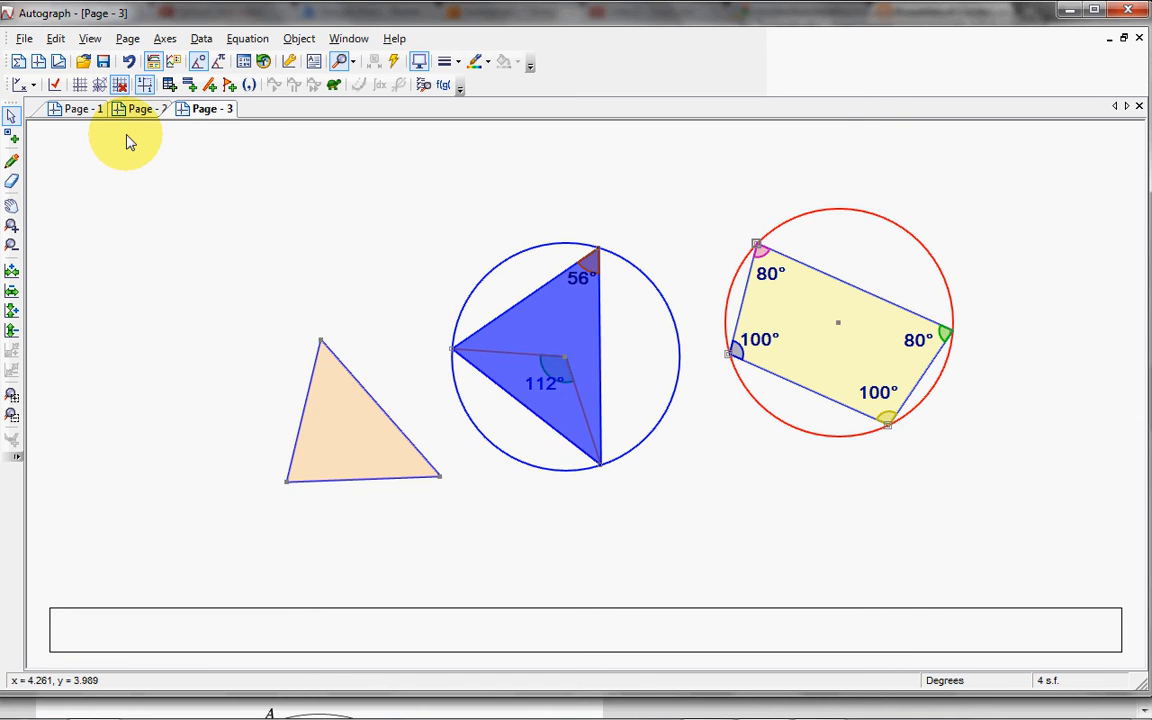
# Step: Show the gridded axes on the circles page, and create a new 2D graph page without axes
pyautogui.click(75, 86)
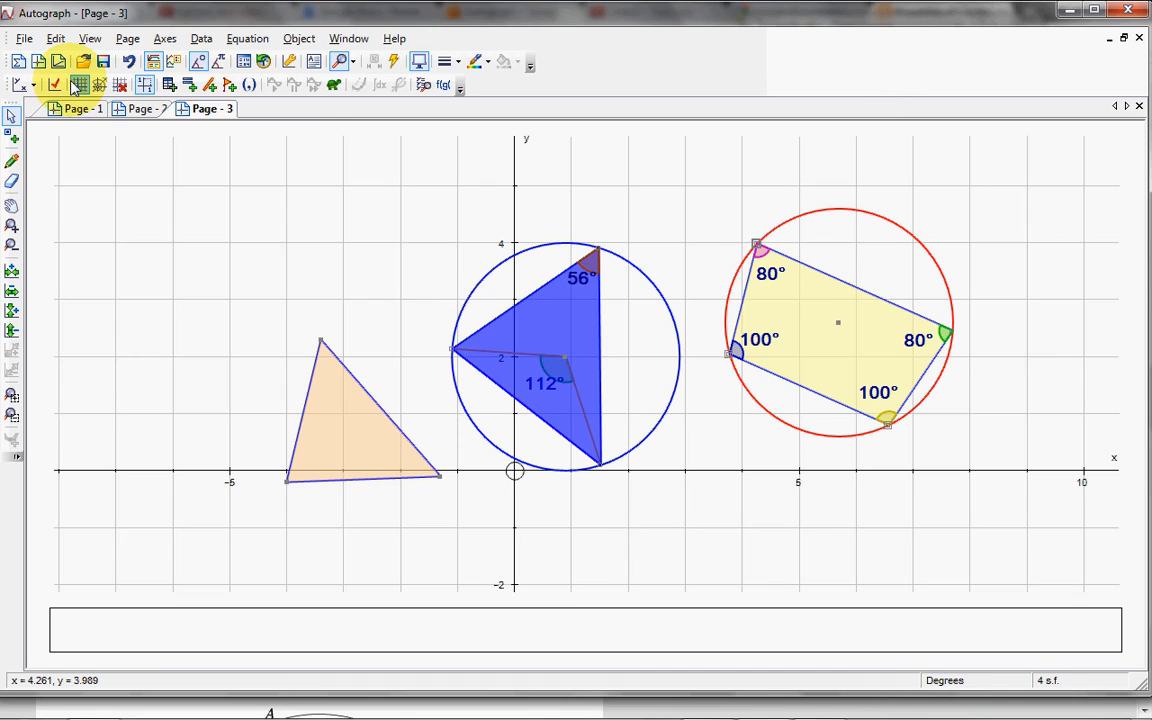
pyautogui.click(38, 61)
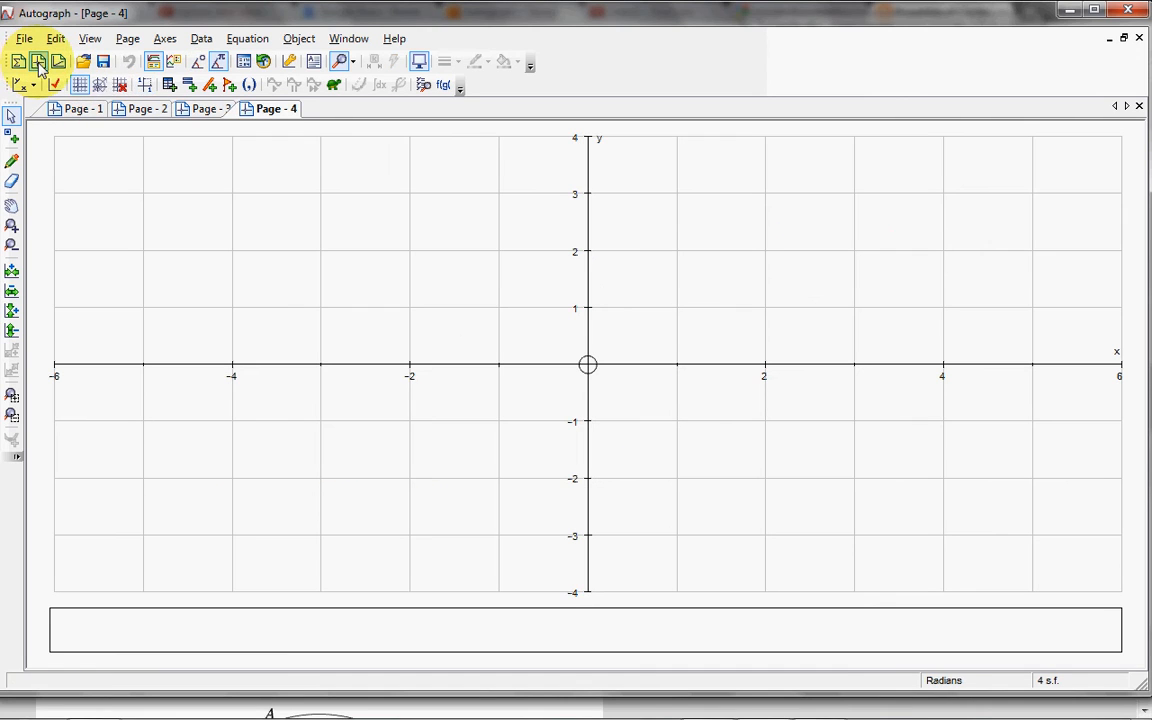
pyautogui.click(120, 86)
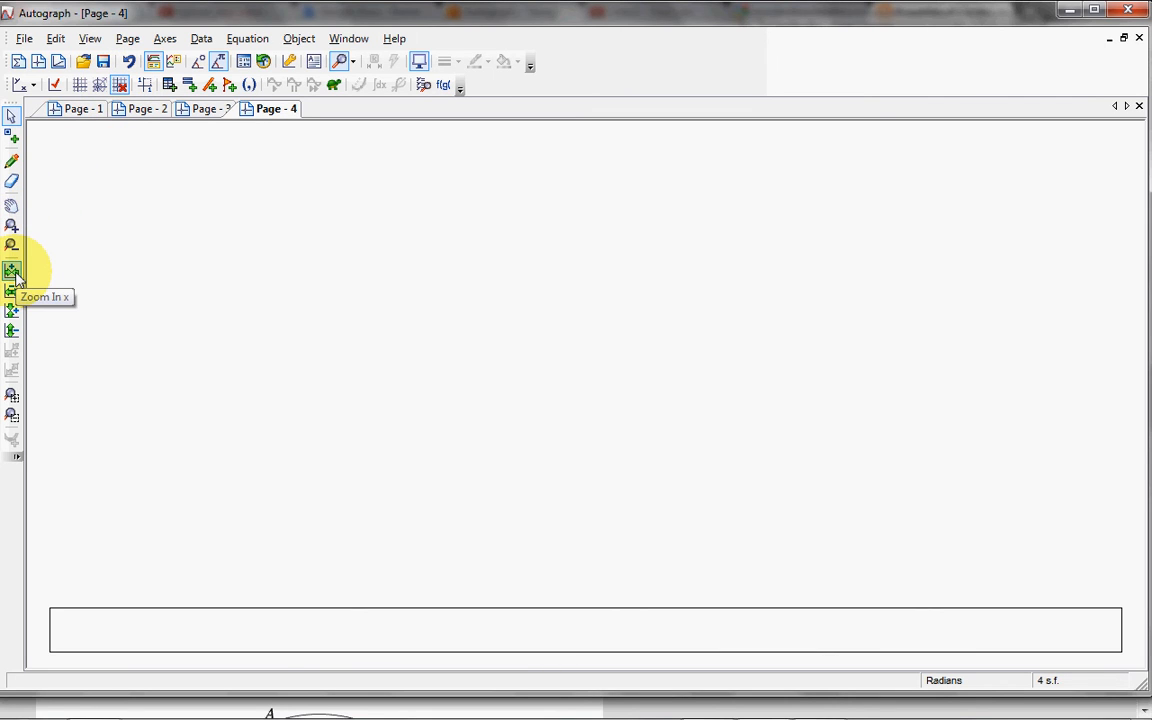
# Step: Place four points as a quadrilateral's corners on the page's left half, including (−3.9, 2.1), (−4.6, −0.3) and (−2.5, 0.6)
pyautogui.click(12, 137)
pyautogui.click(240, 245)
pyautogui.click(178, 381)
pyautogui.click(318, 419)
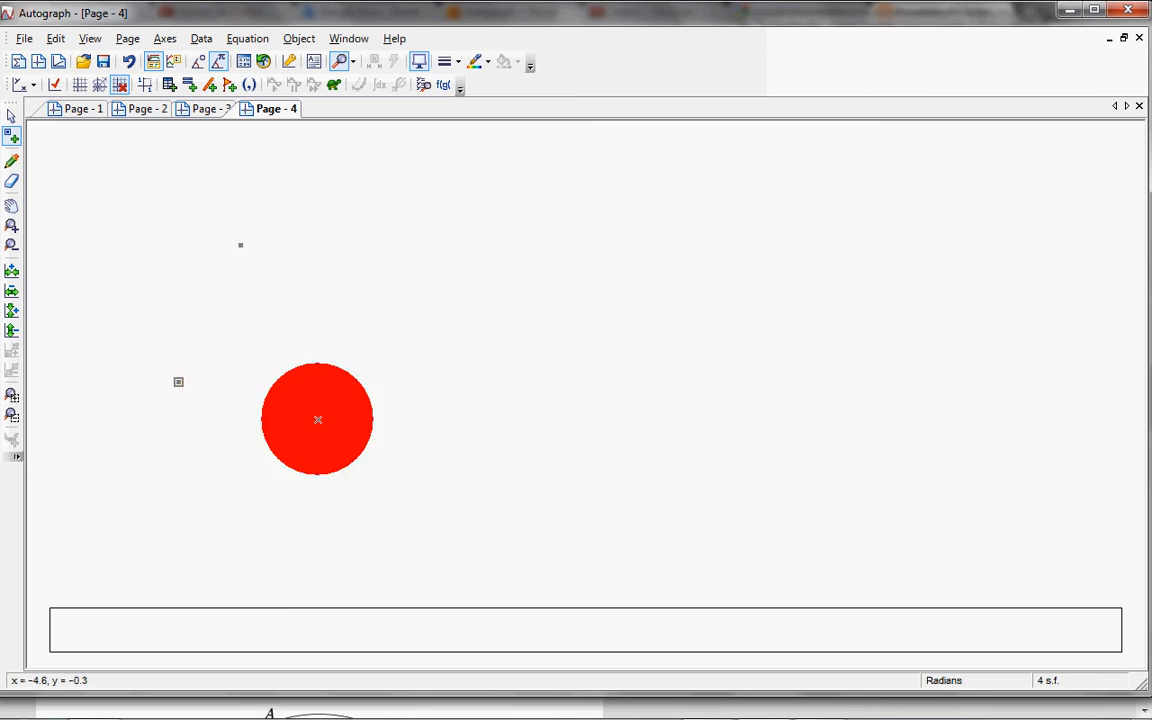
pyautogui.click(364, 330)
pyautogui.click(11, 115)
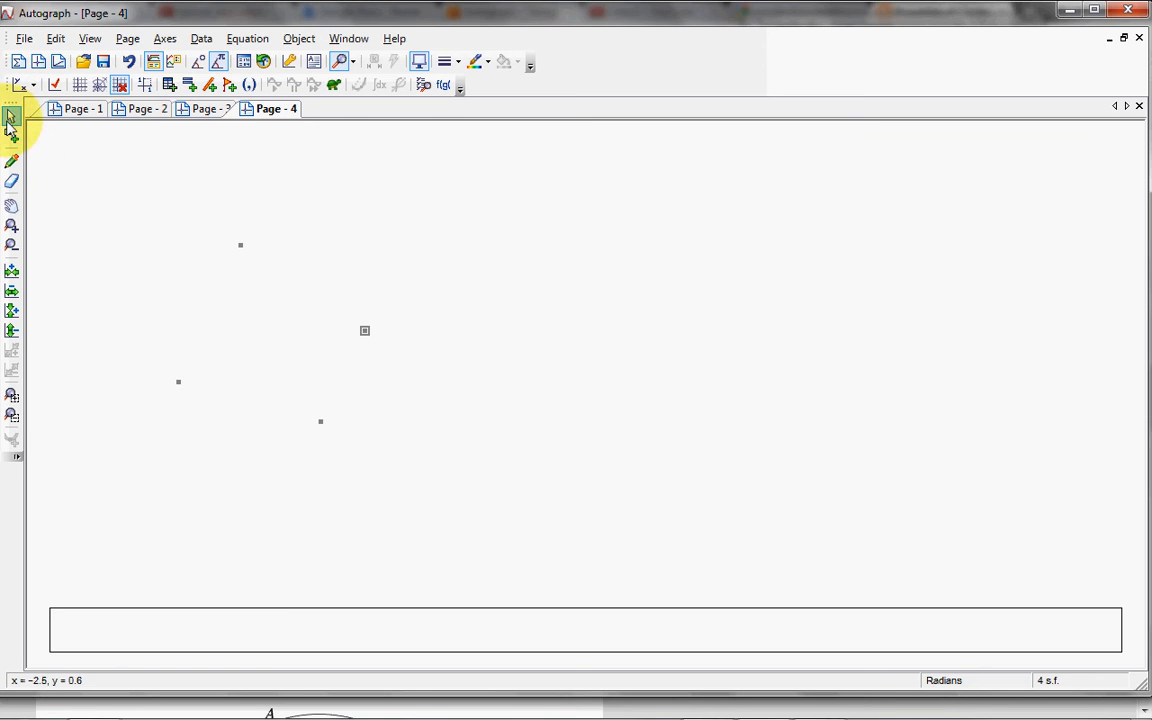
# Step: Group the four points into a filled quadrilateral shape
pyautogui.moveTo(154, 232); pyautogui.dragTo(407, 468)
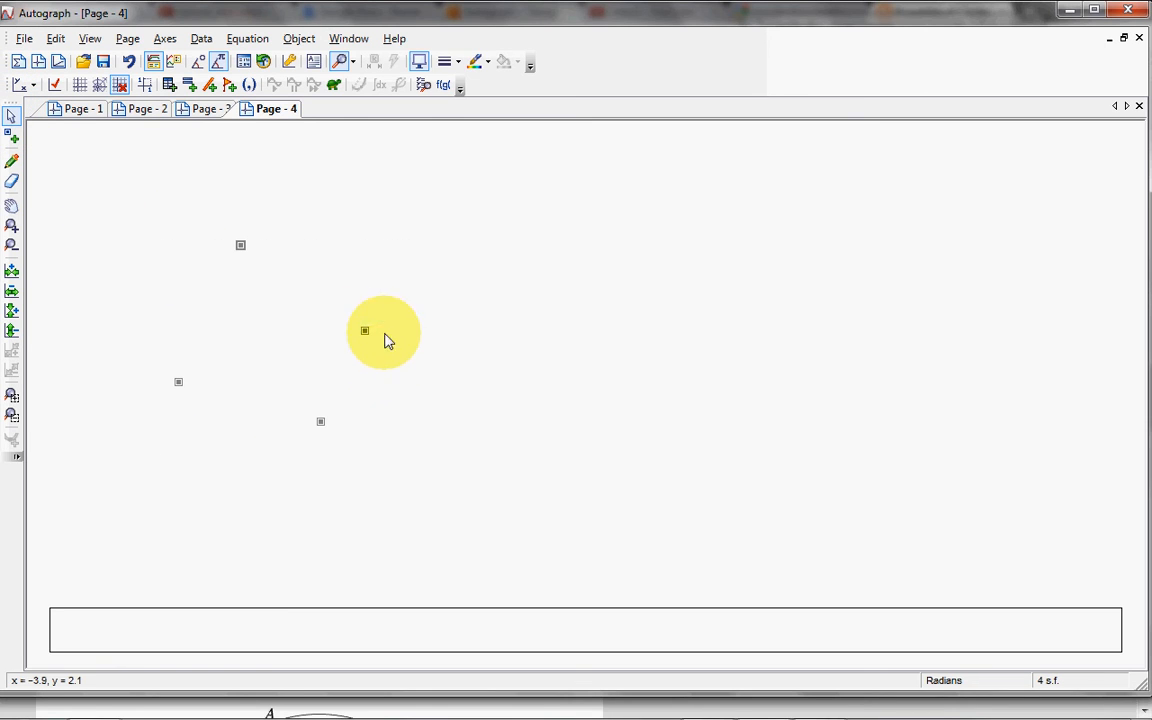
pyautogui.rightClick(420, 355)
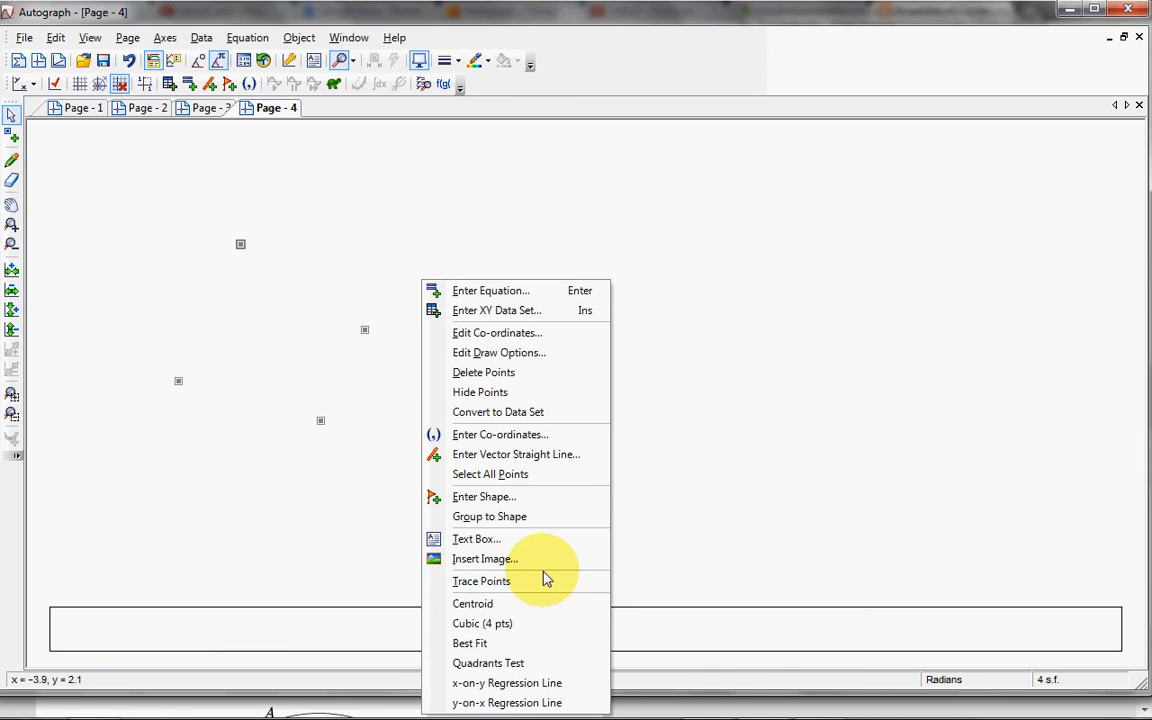
pyautogui.click(533, 517)
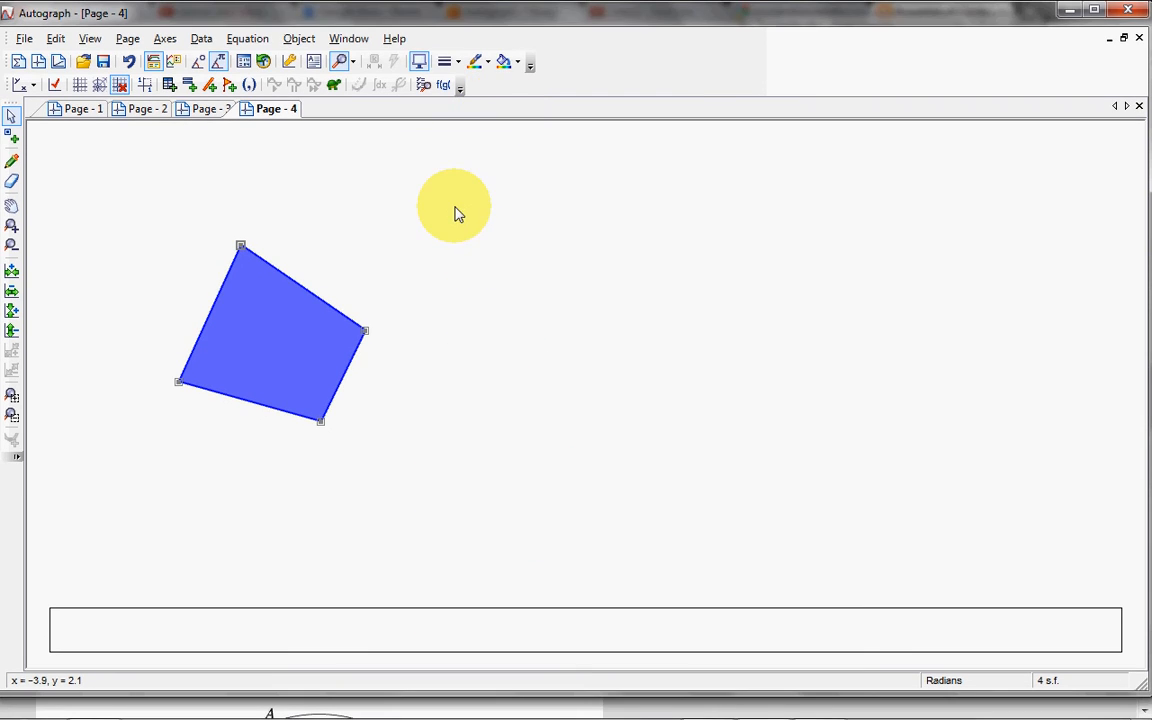
pyautogui.click(455, 208)
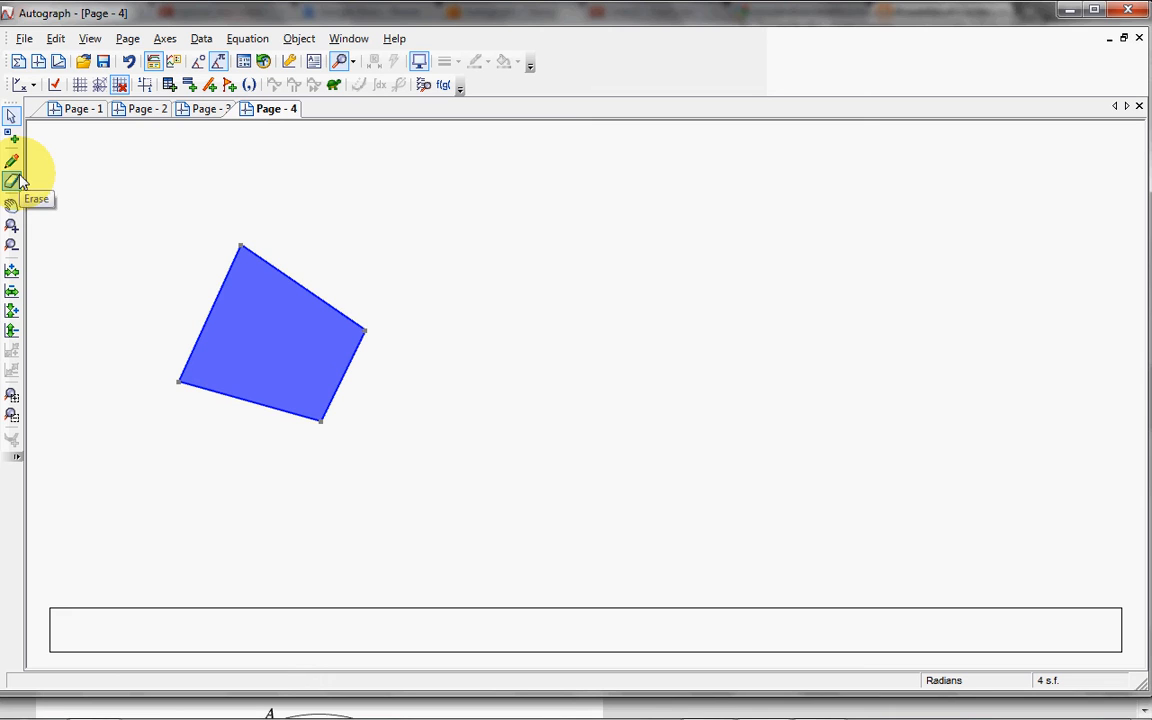
# Step: Place a point at (−1.4, 0.3), right of the quadrilateral, and draw a vertical line through it
pyautogui.click(12, 139)
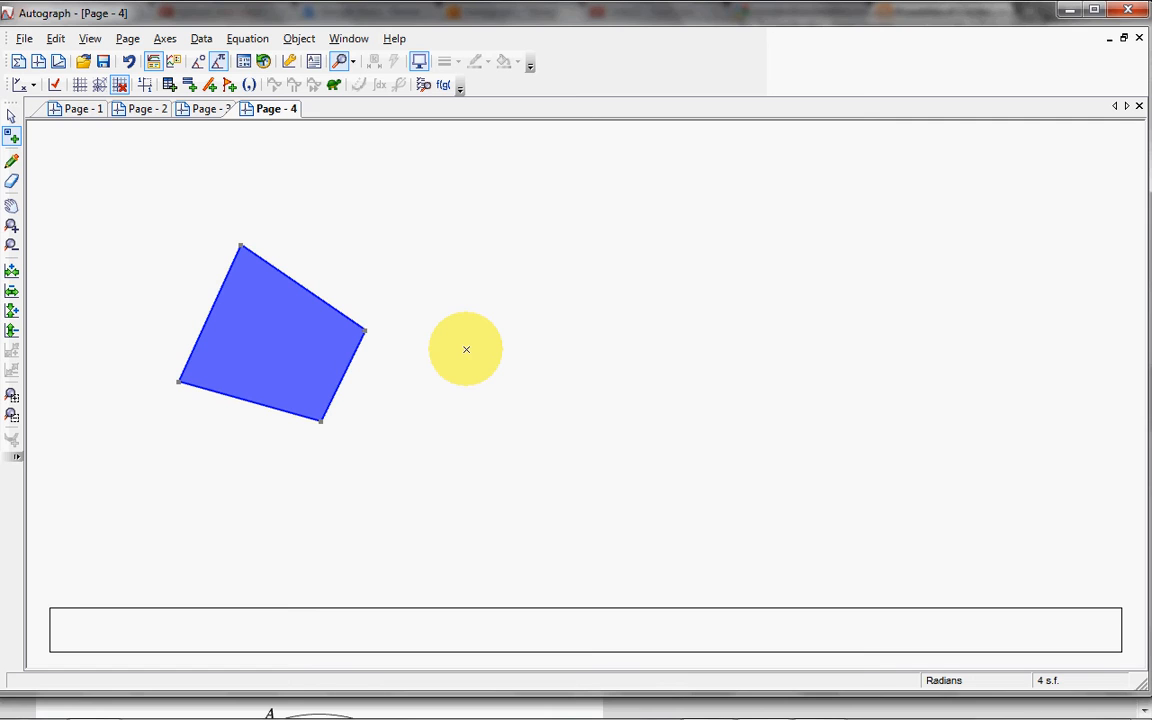
pyautogui.click(466, 349)
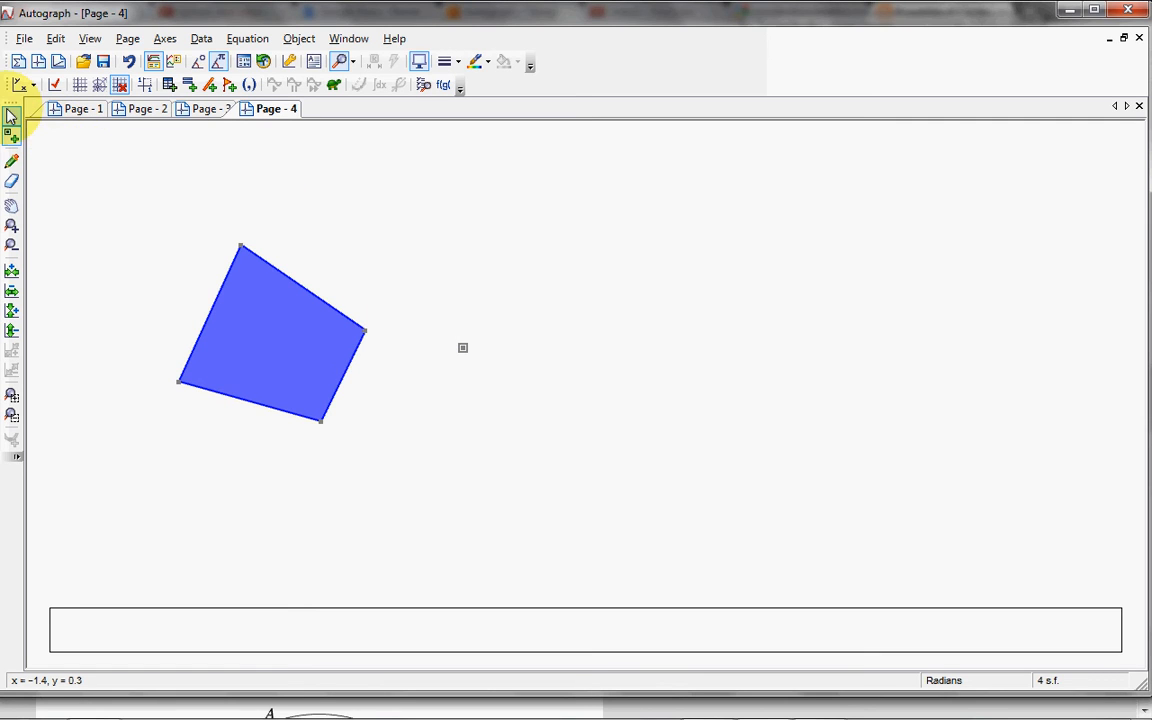
pyautogui.click(12, 116)
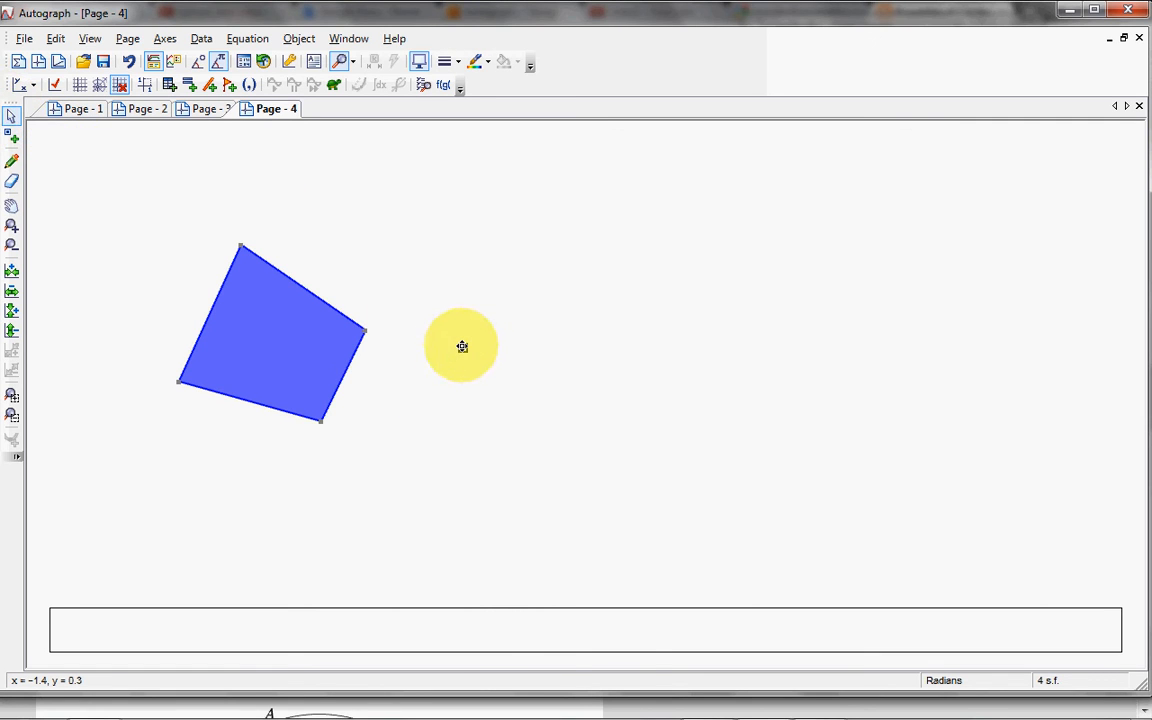
pyautogui.rightClick(462, 346)
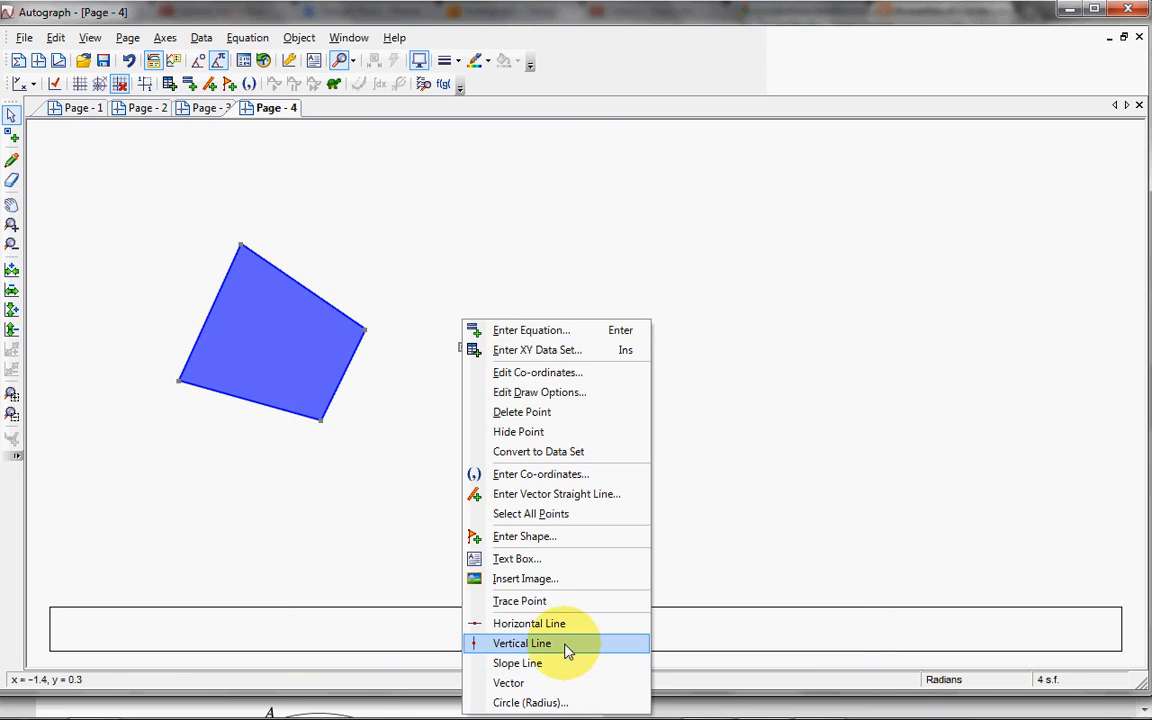
pyautogui.click(567, 647)
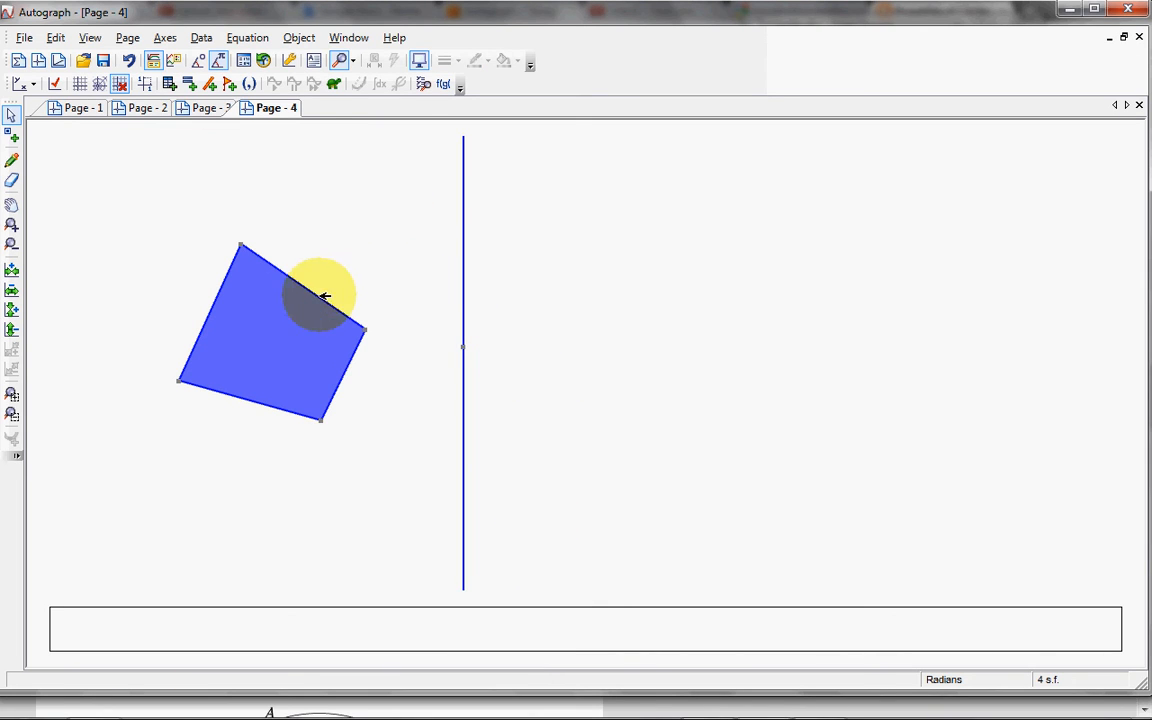
# Step: Reflect the quadrilateral in the vertical line and move the original down until its right-hand vertex is at (−2.6, −1.4)
pyautogui.click(312, 331)
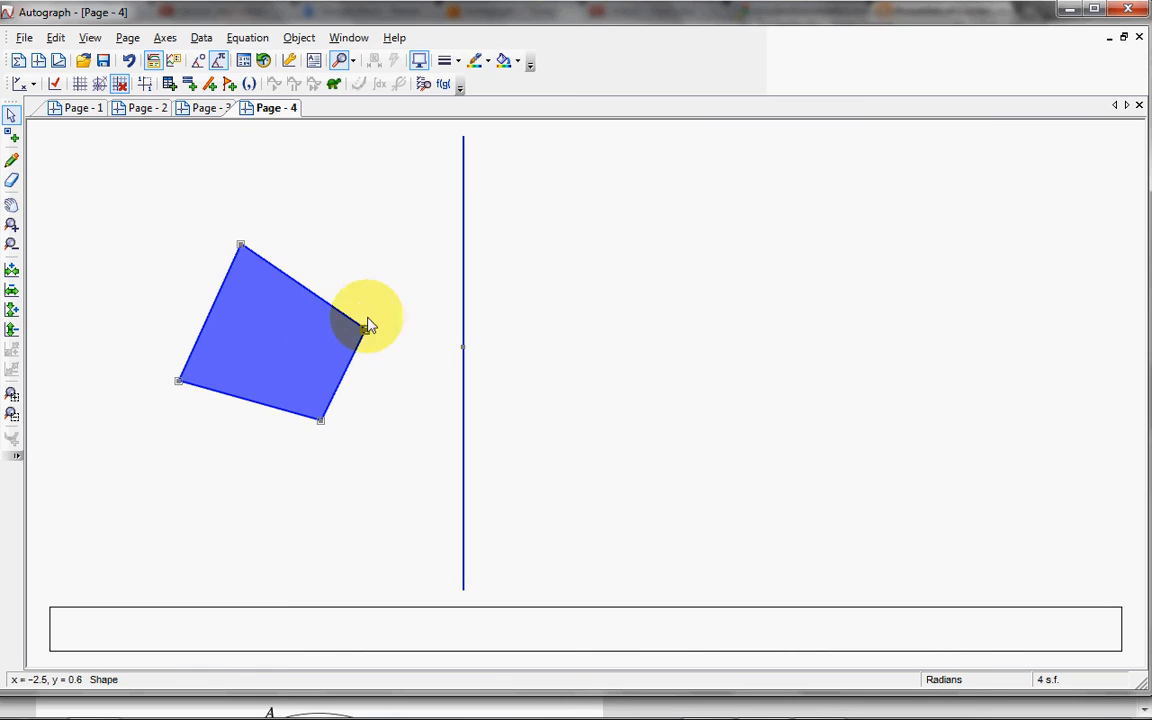
pyautogui.keyDown('shift'); pyautogui.click(465, 297); pyautogui.keyUp('shift')
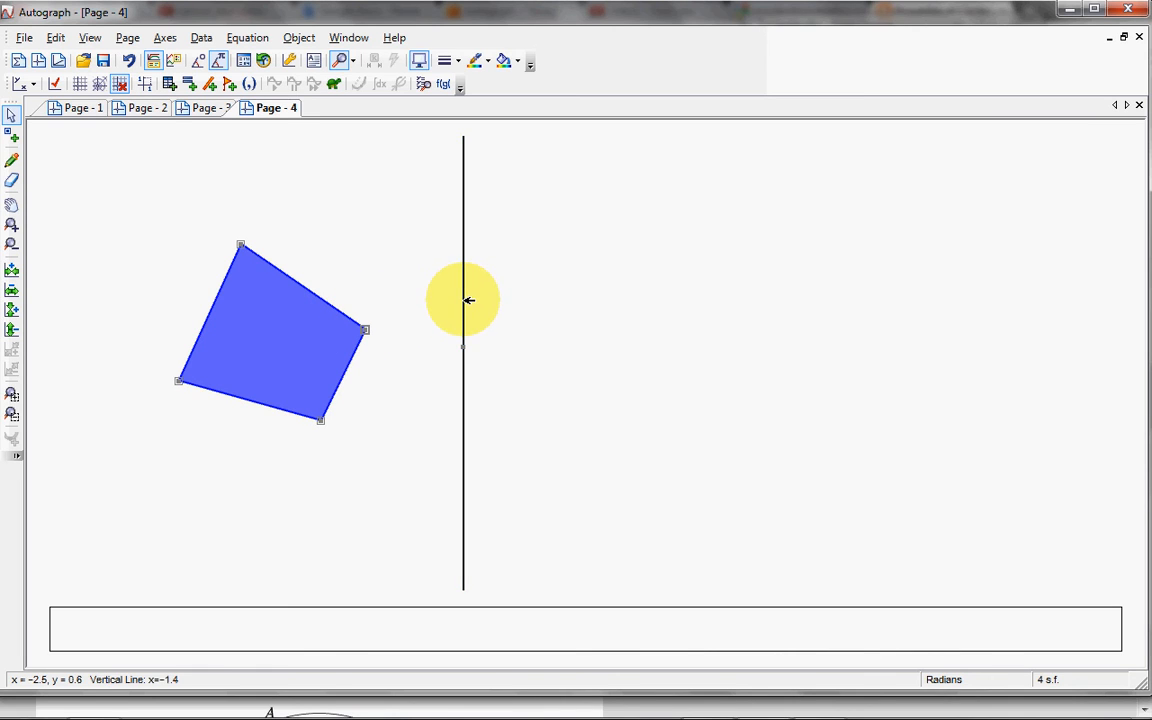
pyautogui.rightClick(557, 274)
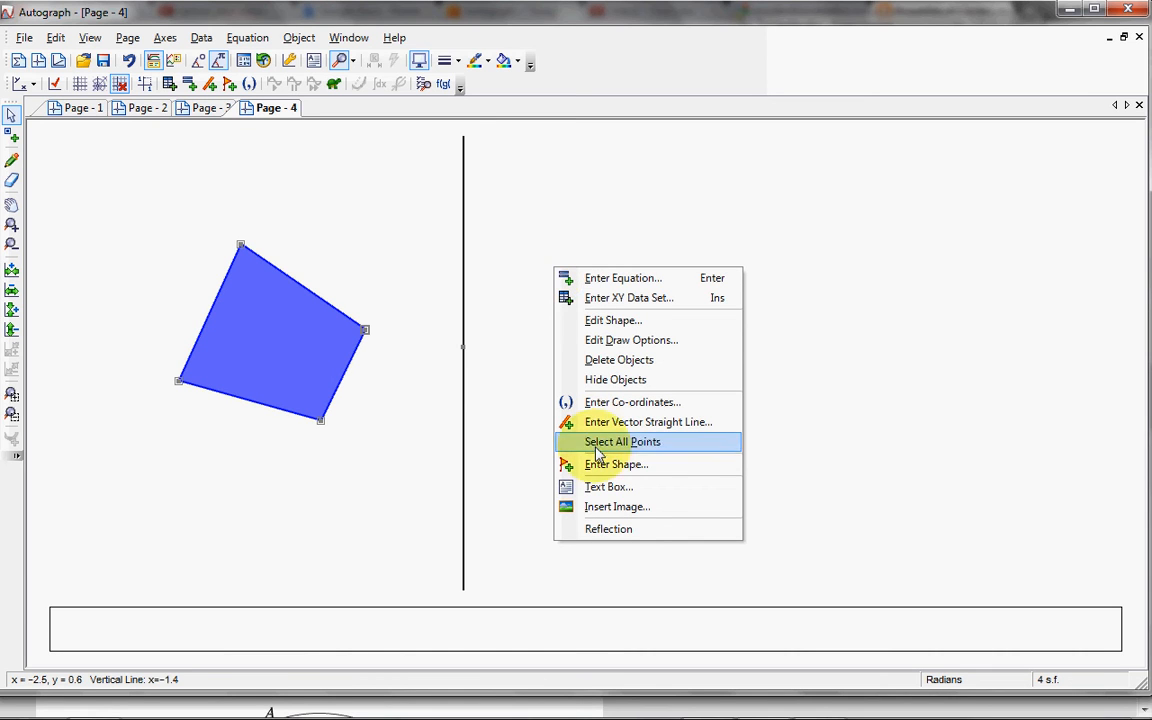
pyautogui.click(605, 529)
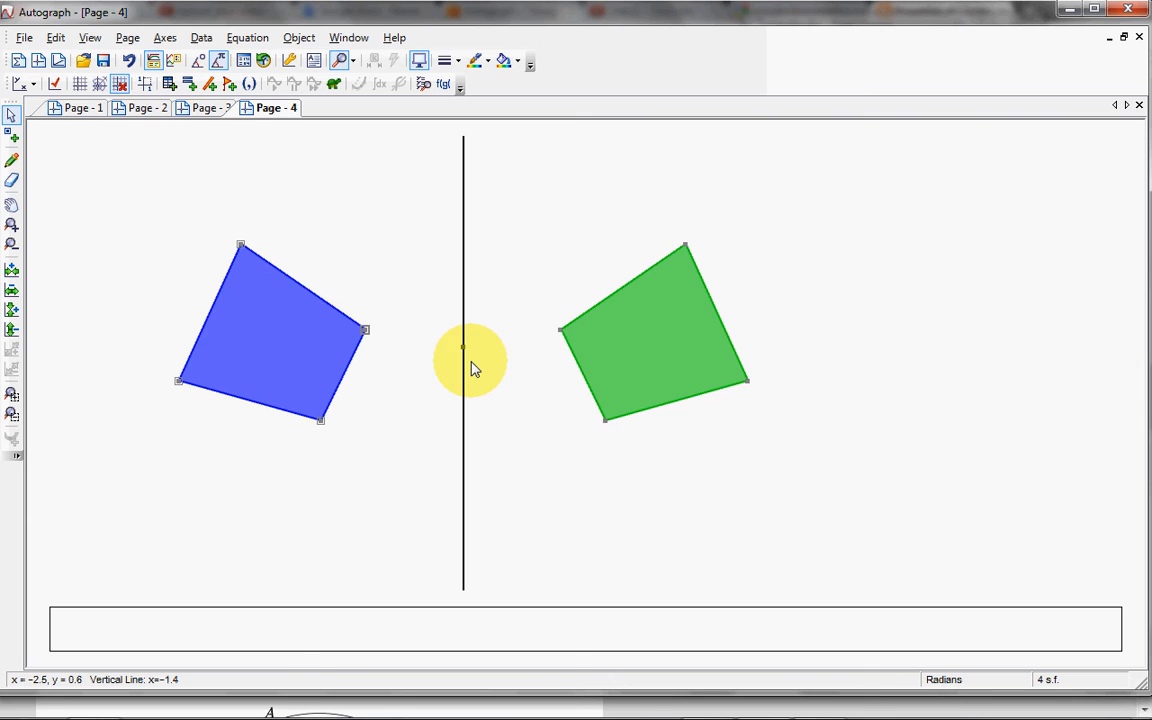
pyautogui.moveTo(303, 327); pyautogui.dragTo(298, 442)
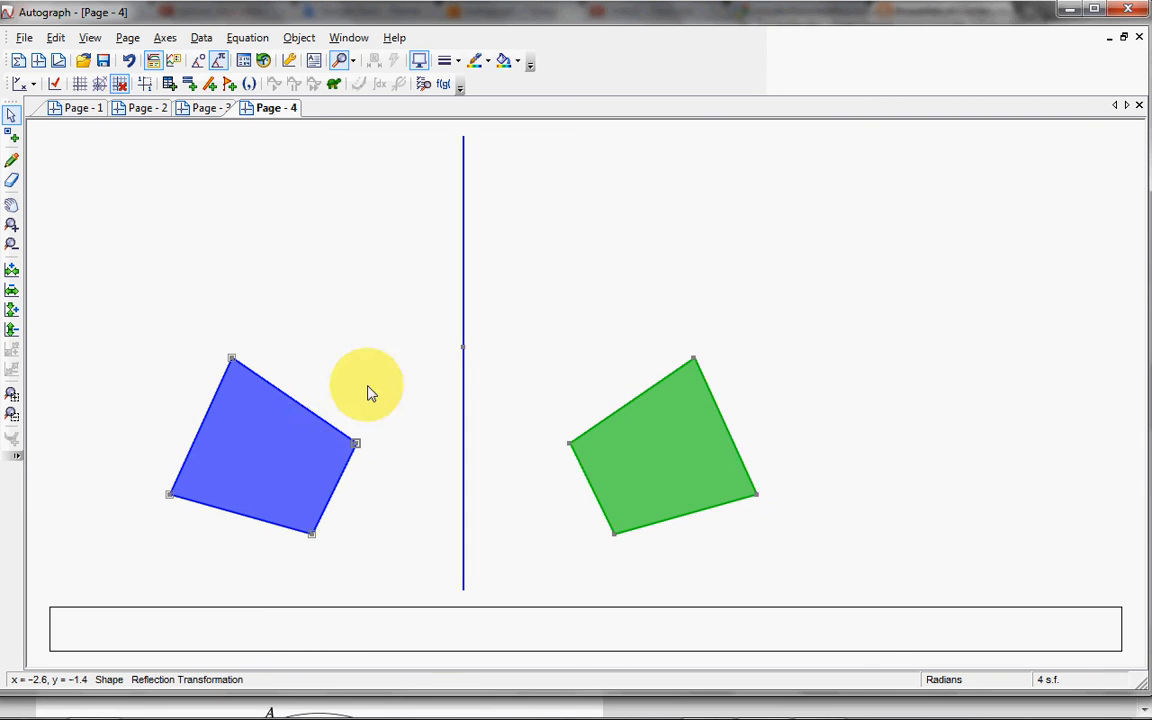
pyautogui.click(368, 392)
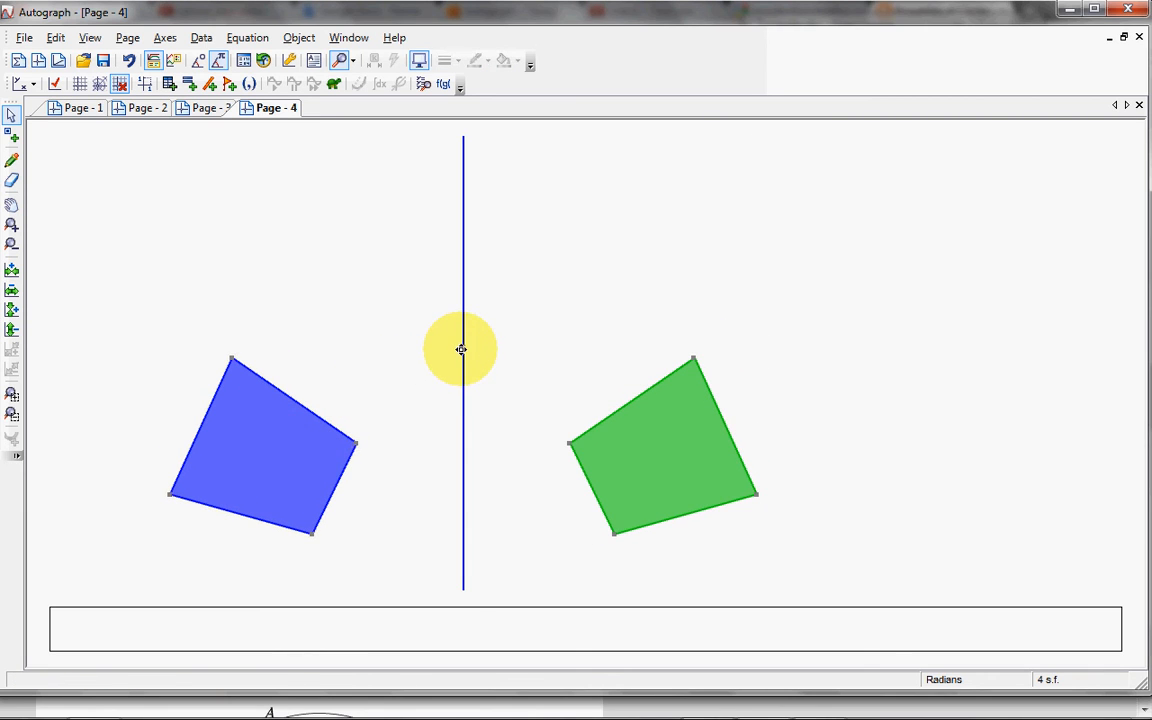
# Step: Draw a horizontal line through the point on the vertical mirror line
pyautogui.click(461, 349)
pyautogui.rightClick(461, 349)
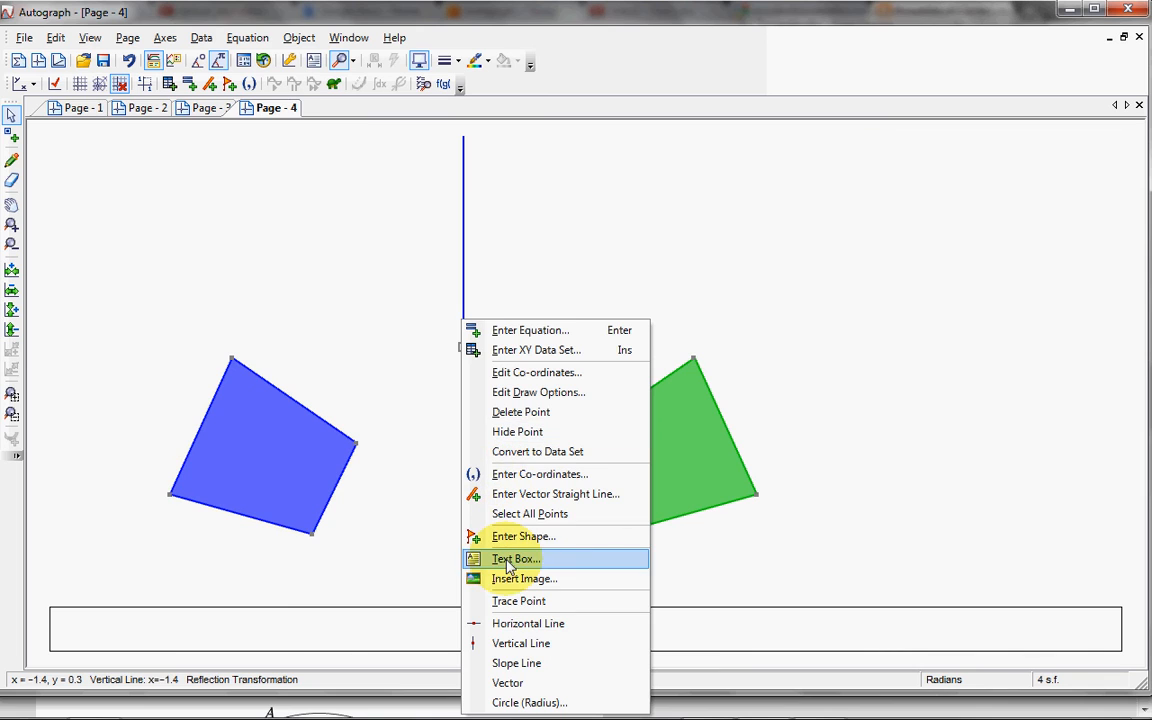
pyautogui.click(478, 624)
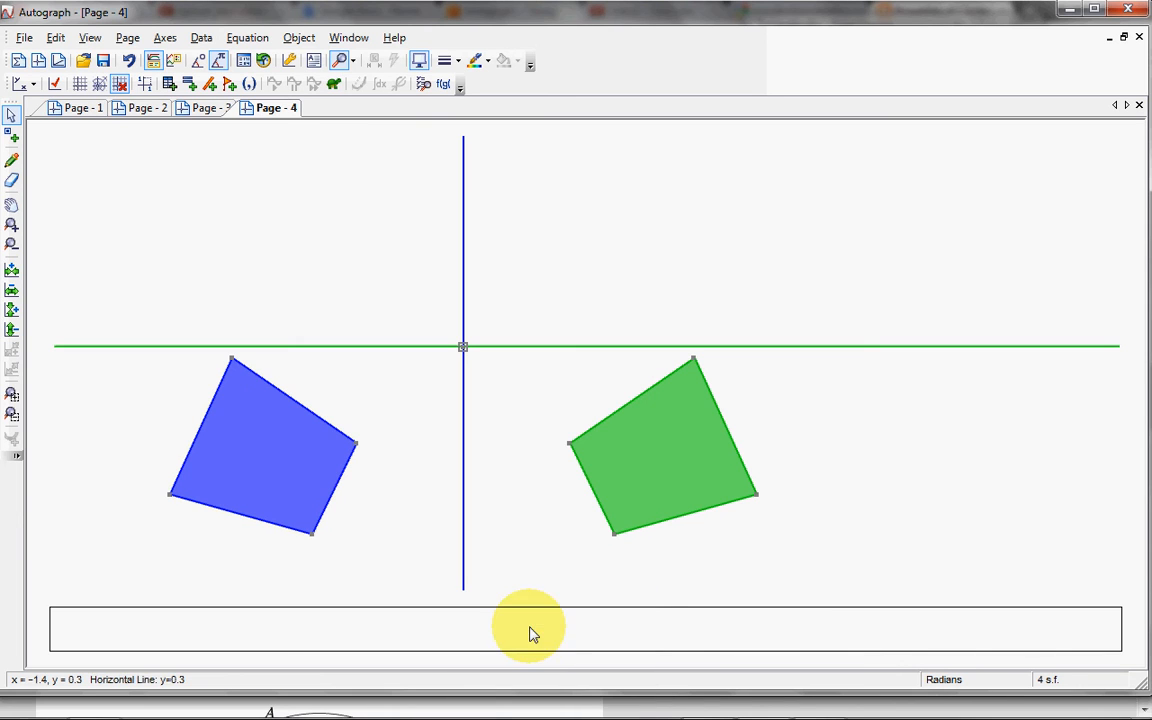
pyautogui.click(285, 451)
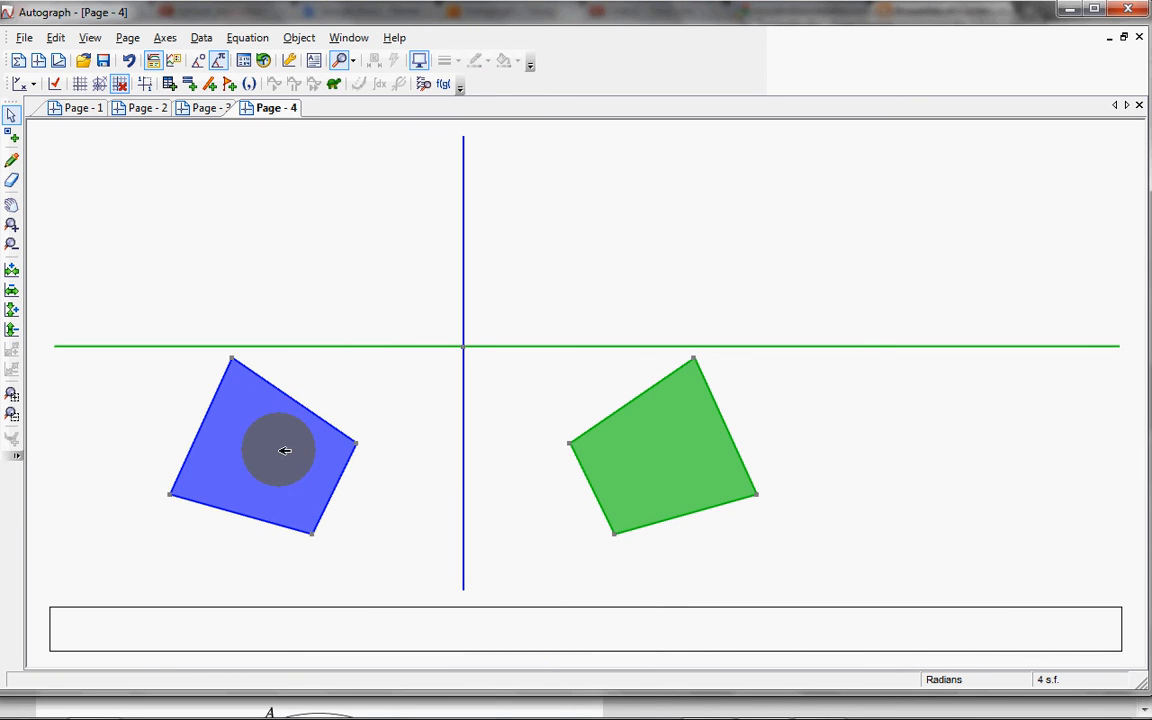
pyautogui.rightClick(285, 451)
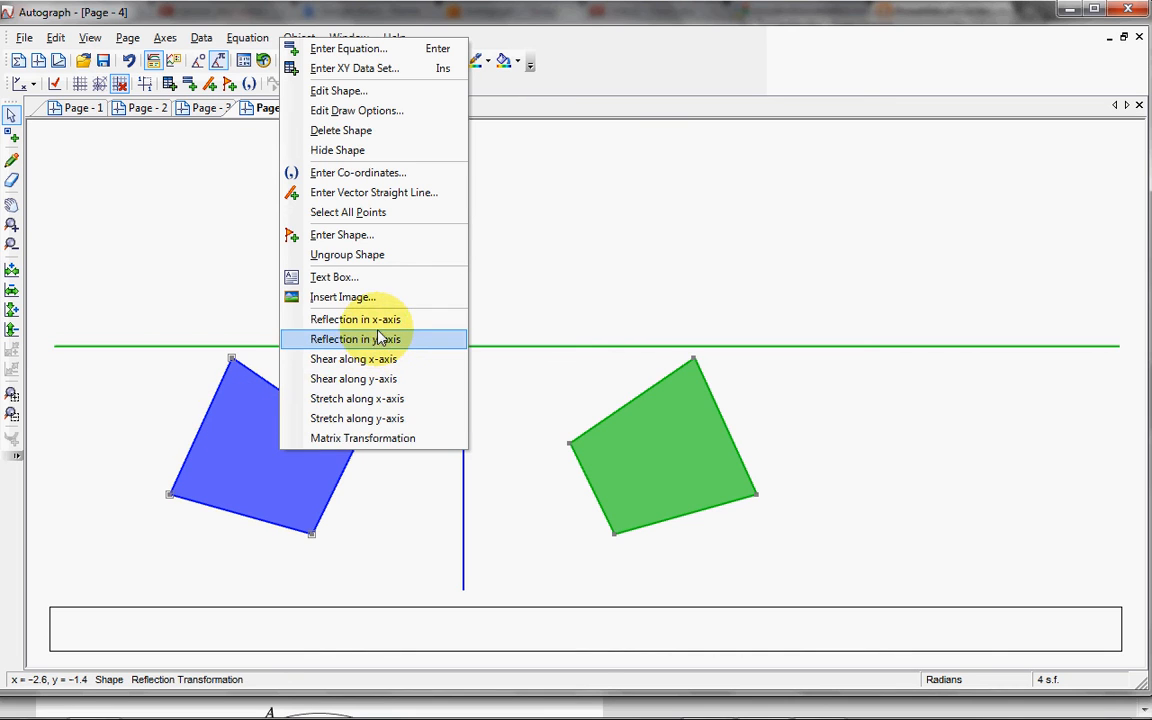
pyautogui.click(110, 406)
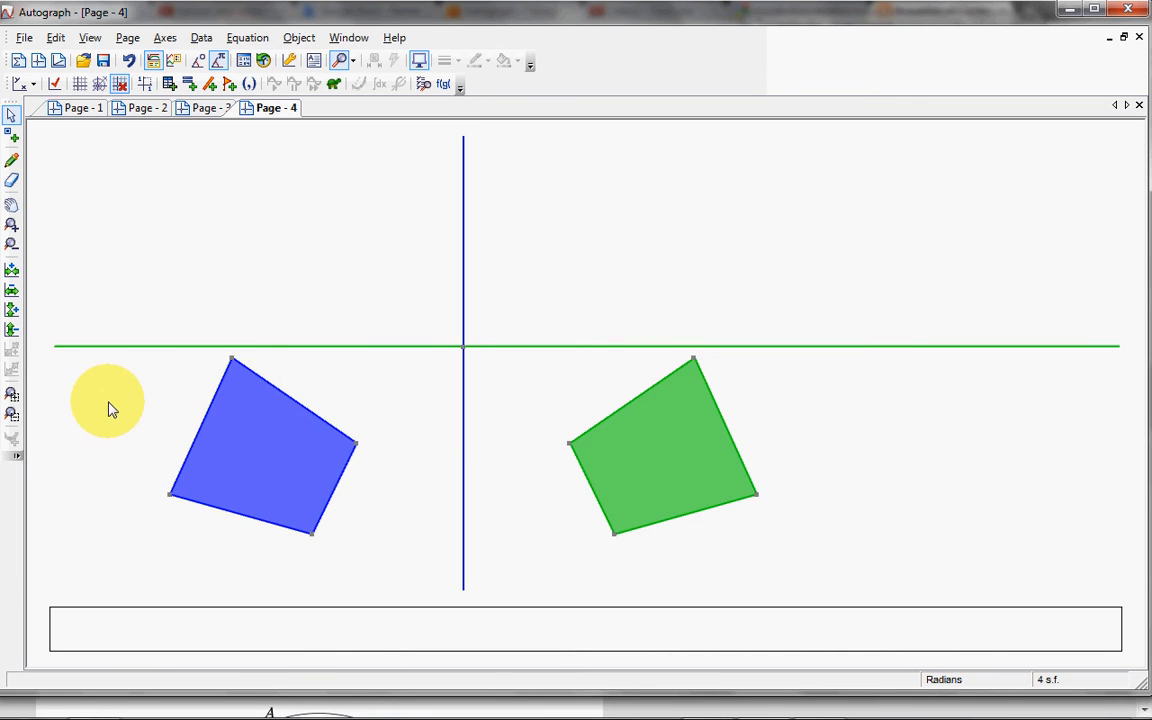
# Step: Reflect the original blue quadrilateral in the horizontal line
pyautogui.click(253, 420)
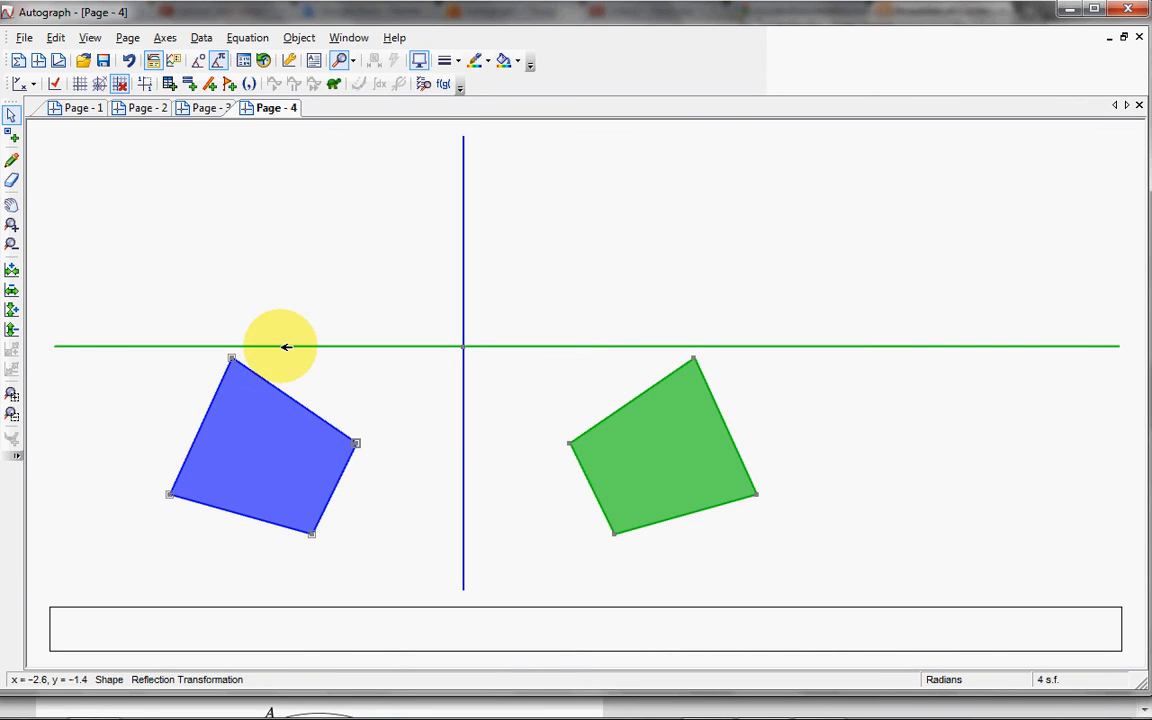
pyautogui.rightClick(286, 347)
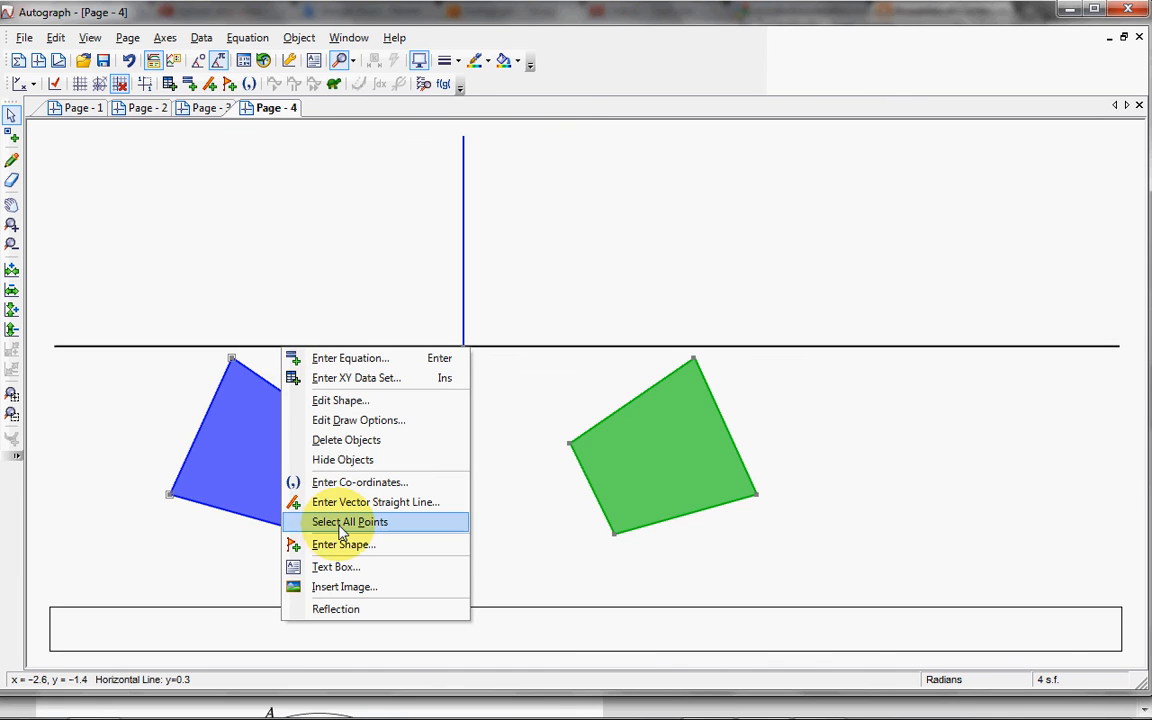
pyautogui.click(338, 609)
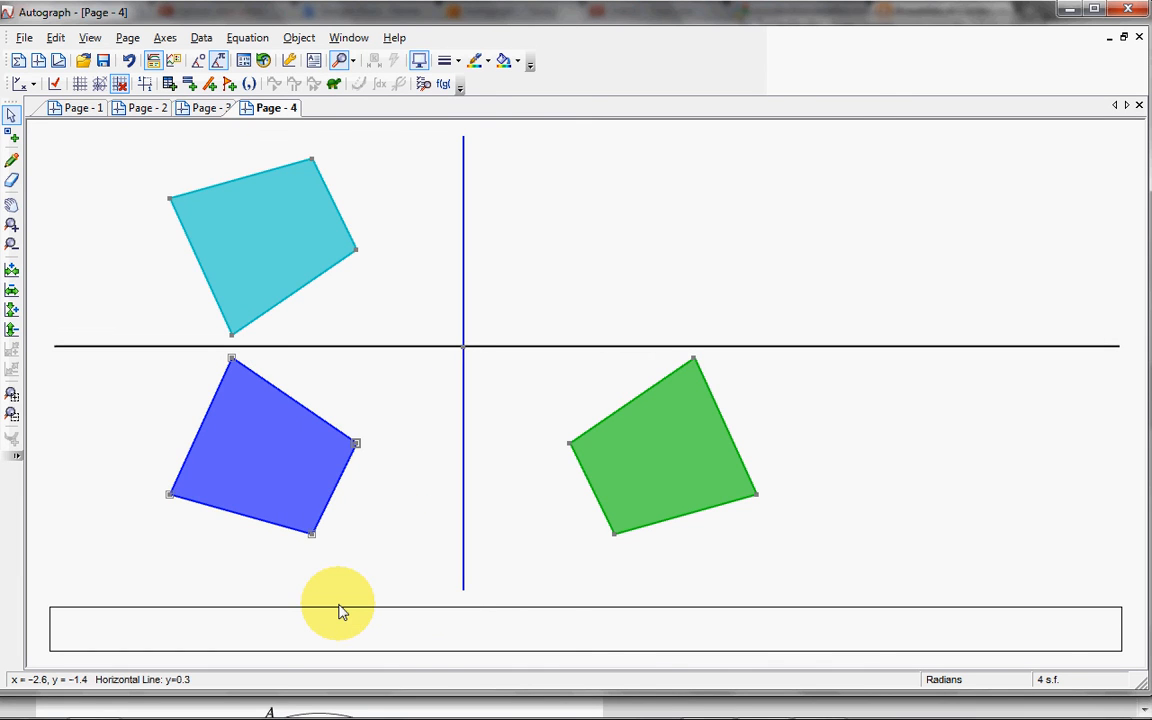
# Step: Move the blue quadrilateral until its right-hand vertex is at (−2.7, −2.5) and add the mirror lines' intersection point to the selection
pyautogui.click(355, 372)
pyautogui.moveTo(300, 453)
pyautogui.mouseDown()
pyautogui.moveTo(288, 491)
pyautogui.moveTo(342, 501)
pyautogui.moveTo(283, 478)
pyautogui.moveTo(342, 512)
pyautogui.moveTo(261, 505)
pyautogui.moveTo(272, 465)
pyautogui.moveTo(298, 473)
pyautogui.mouseUp()
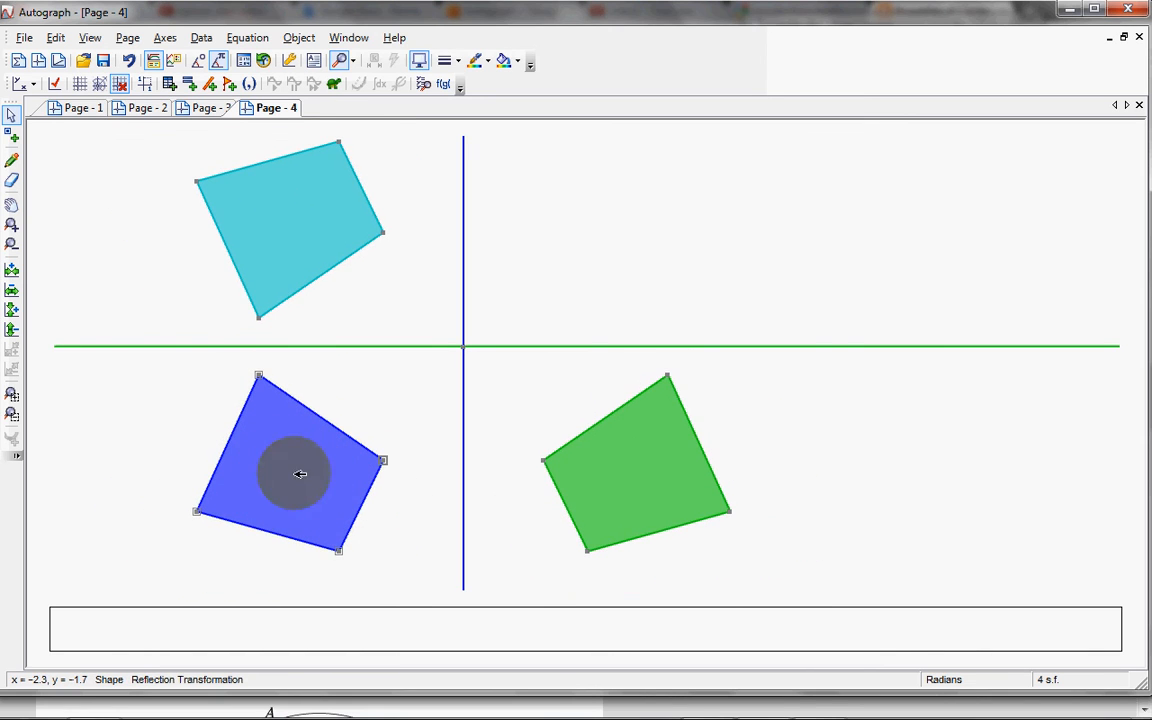
pyautogui.click(11, 245)
pyautogui.click(425, 358)
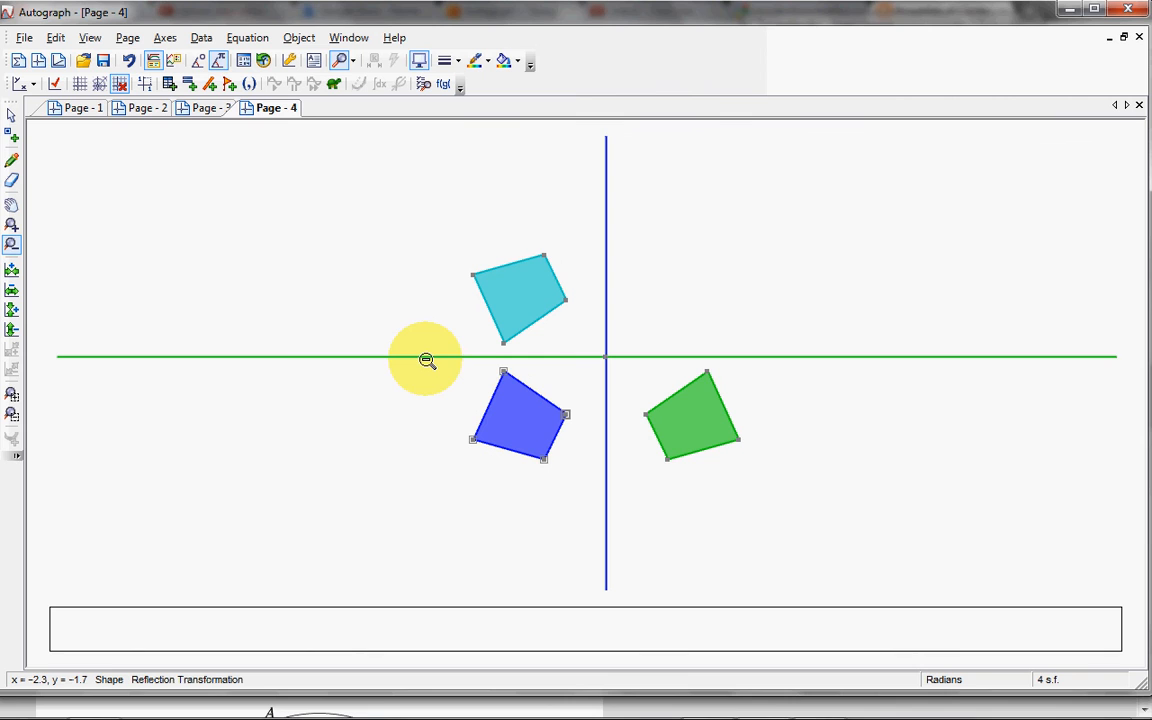
pyautogui.click(11, 115)
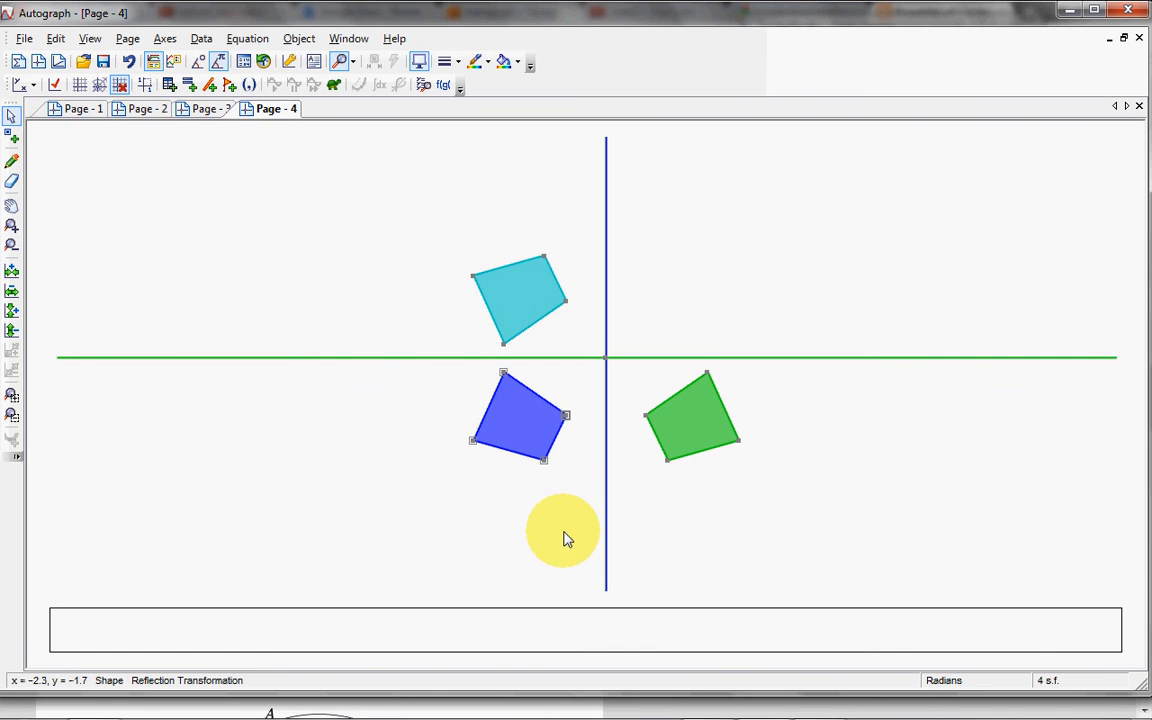
pyautogui.moveTo(527, 428); pyautogui.dragTo(489, 468)
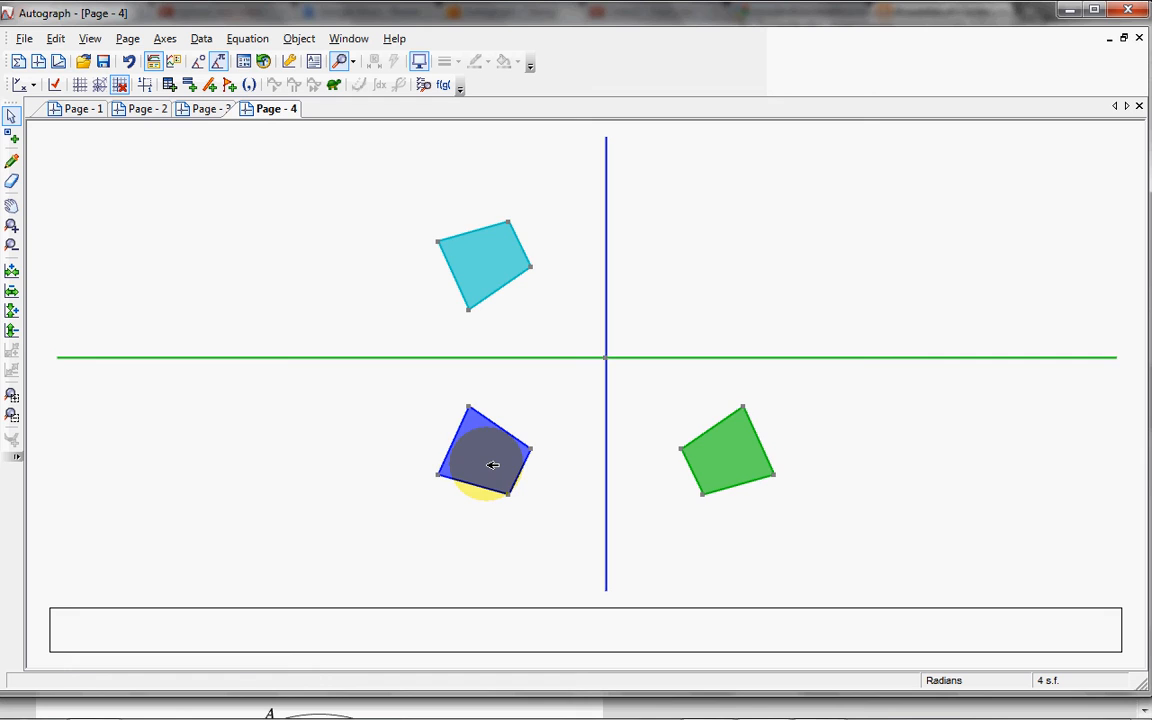
pyautogui.moveTo(492, 466); pyautogui.dragTo(510, 453)
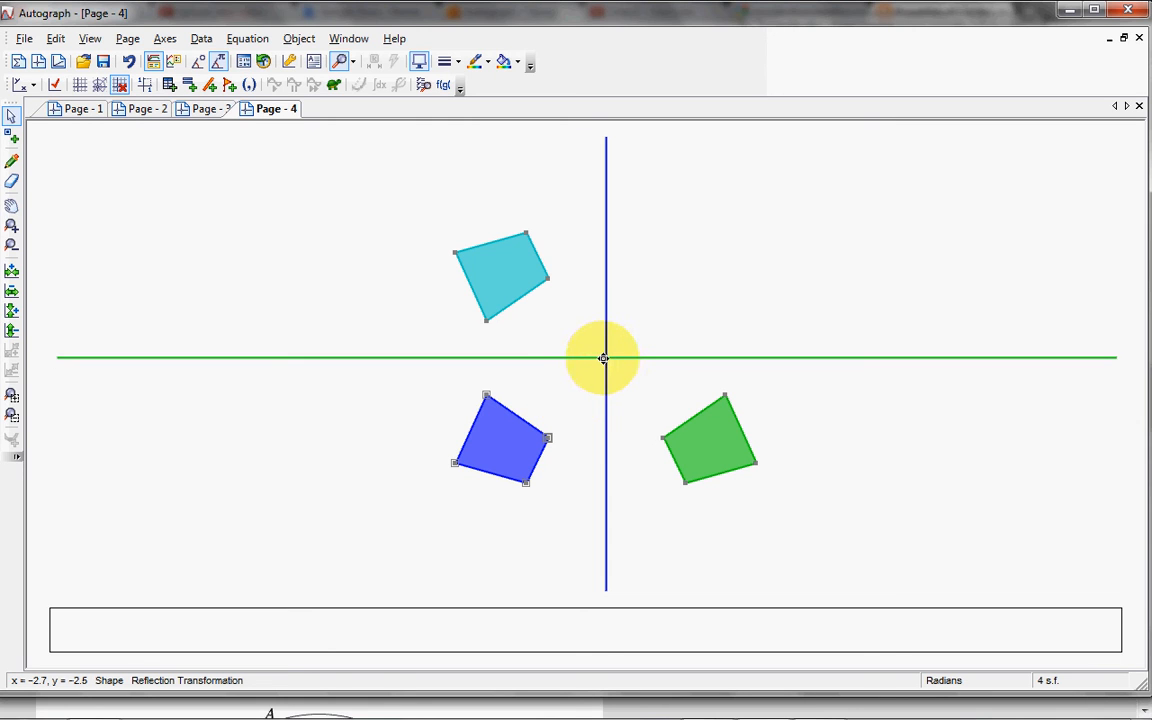
pyautogui.keyDown('shift'); pyautogui.click(603, 357); pyautogui.keyUp('shift')
pyautogui.rightClick(603, 357)
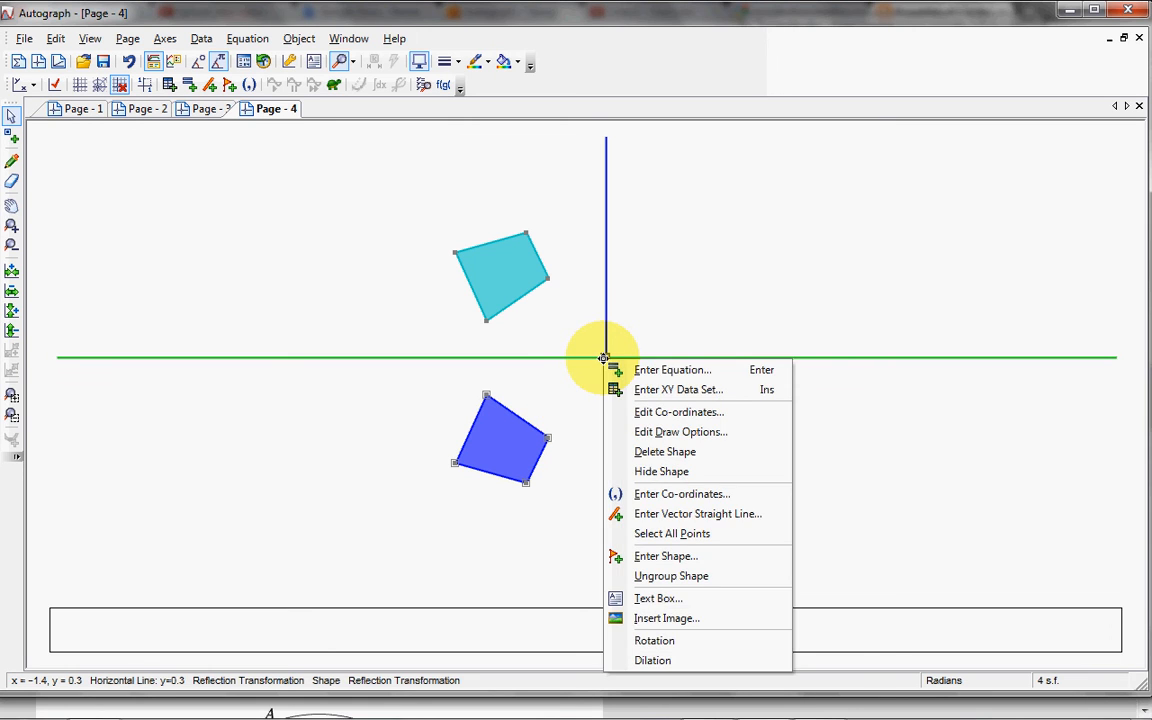
pyautogui.click(668, 640)
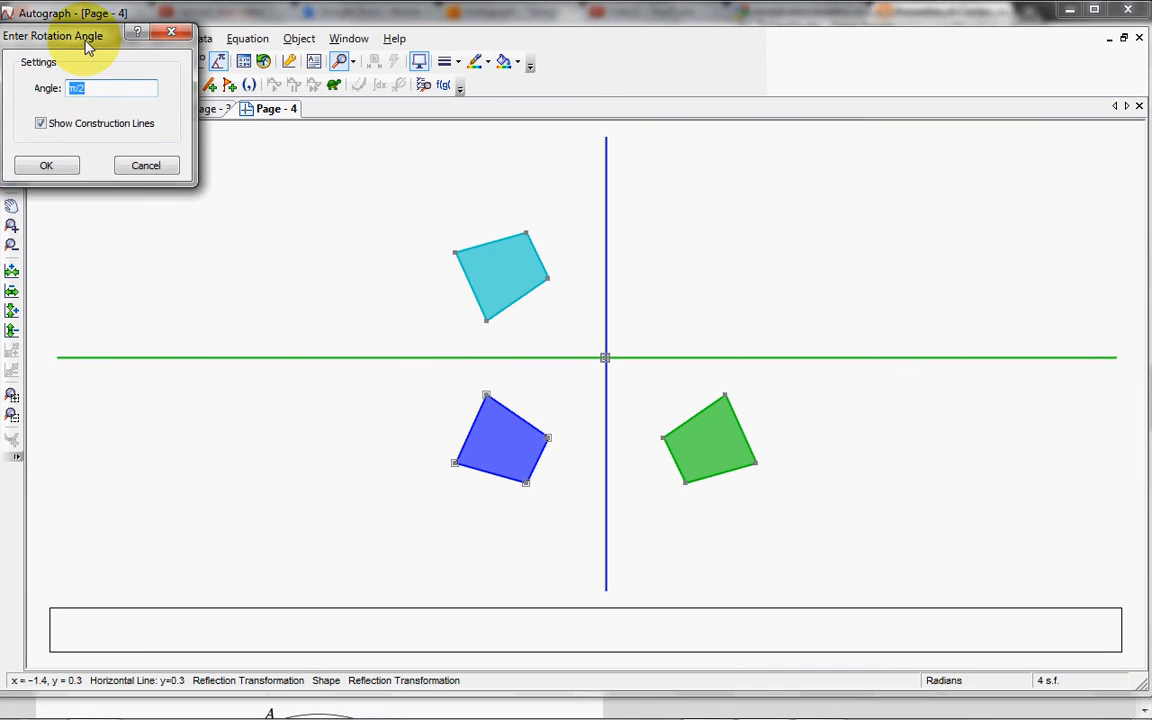
pyautogui.moveTo(88, 47); pyautogui.dragTo(172, 188)
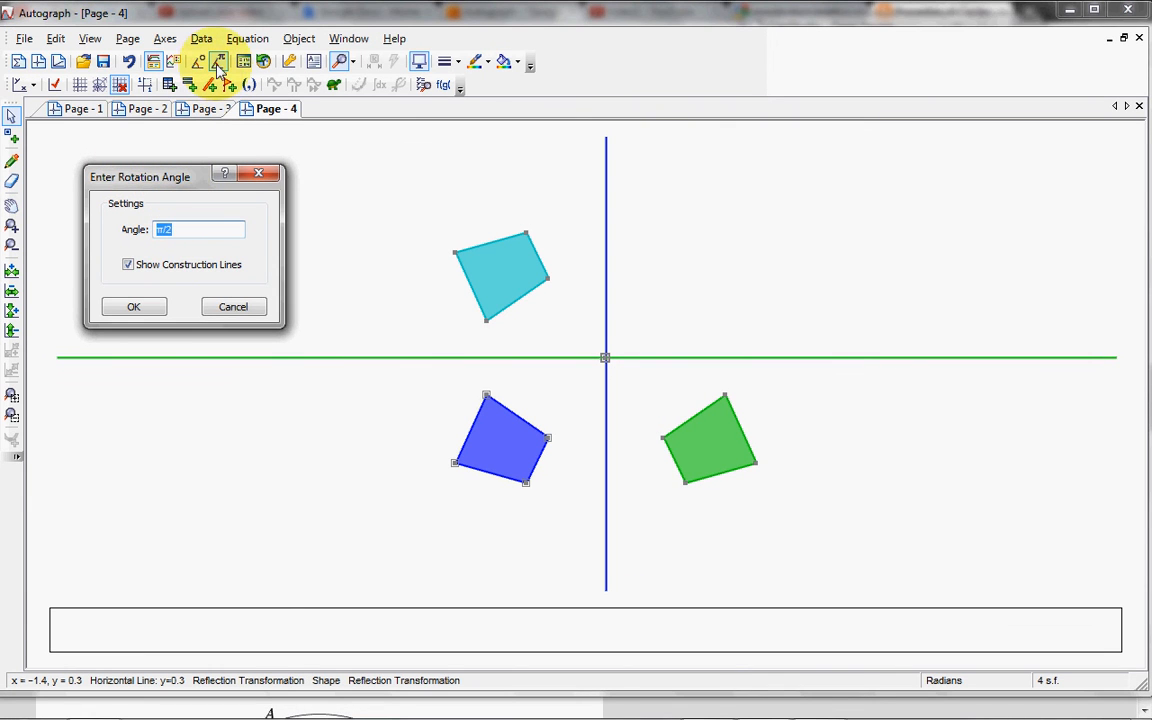
pyautogui.click(236, 306)
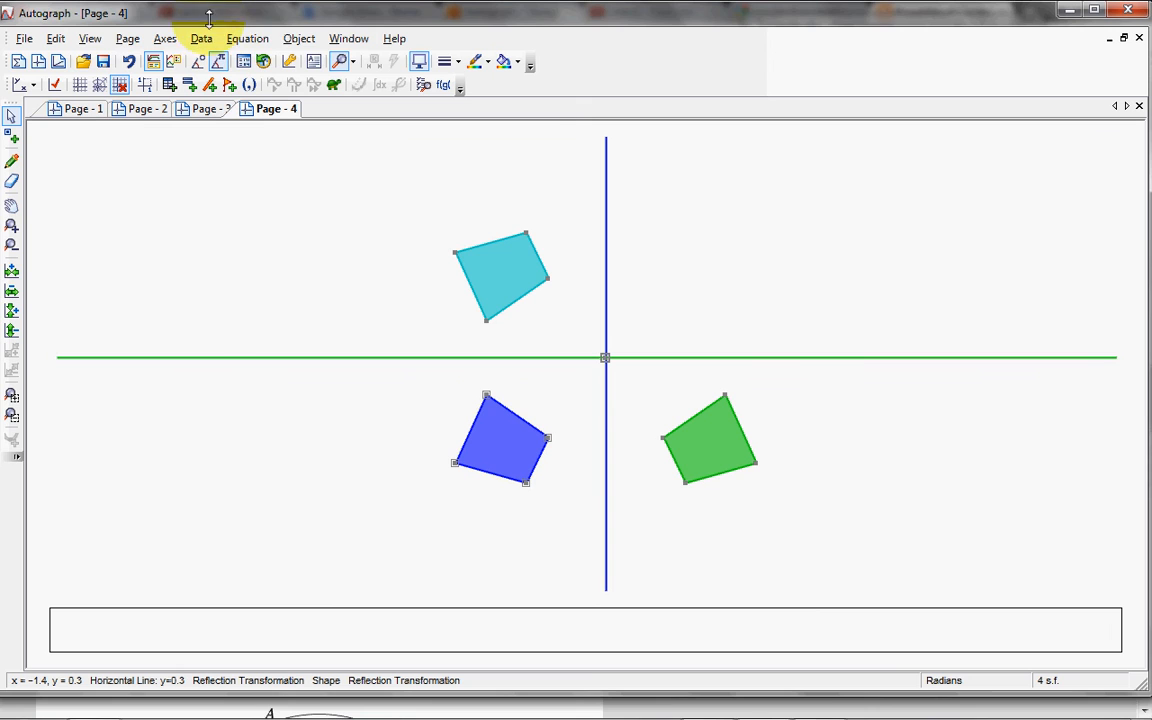
# Step: Switch the angle units to degrees and rotate the blue quadrilateral 90° about the intersection point, showing construction lines
pyautogui.rightClick(514, 437)
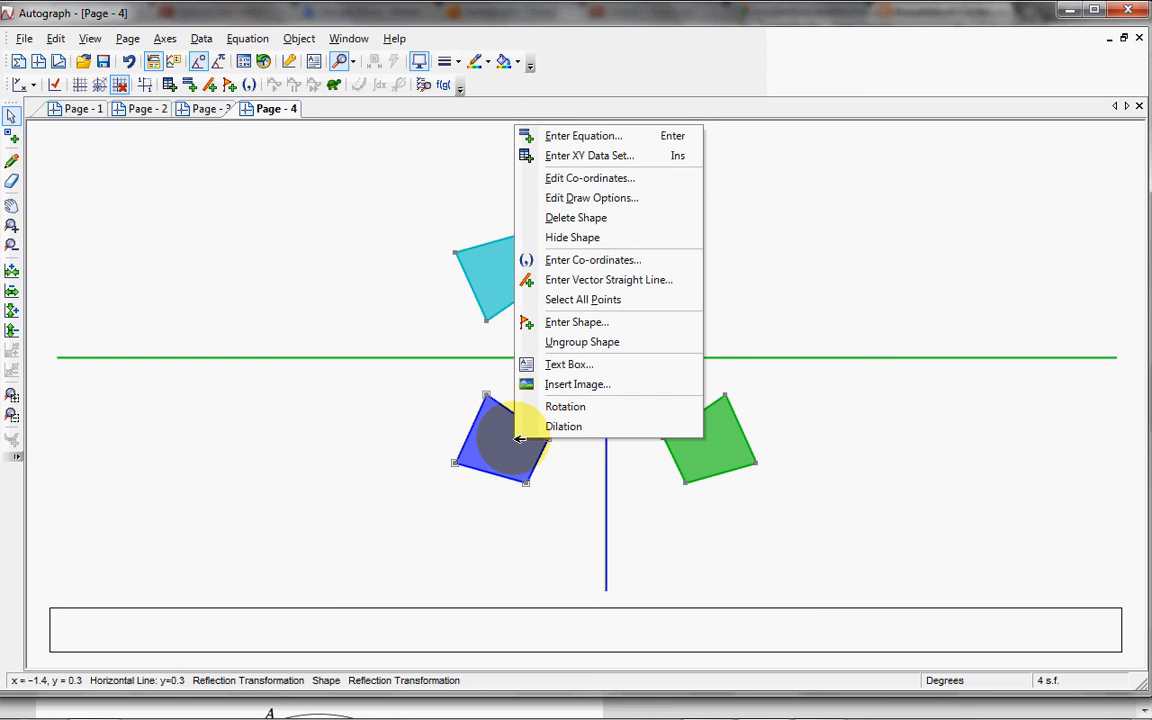
pyautogui.click(566, 410)
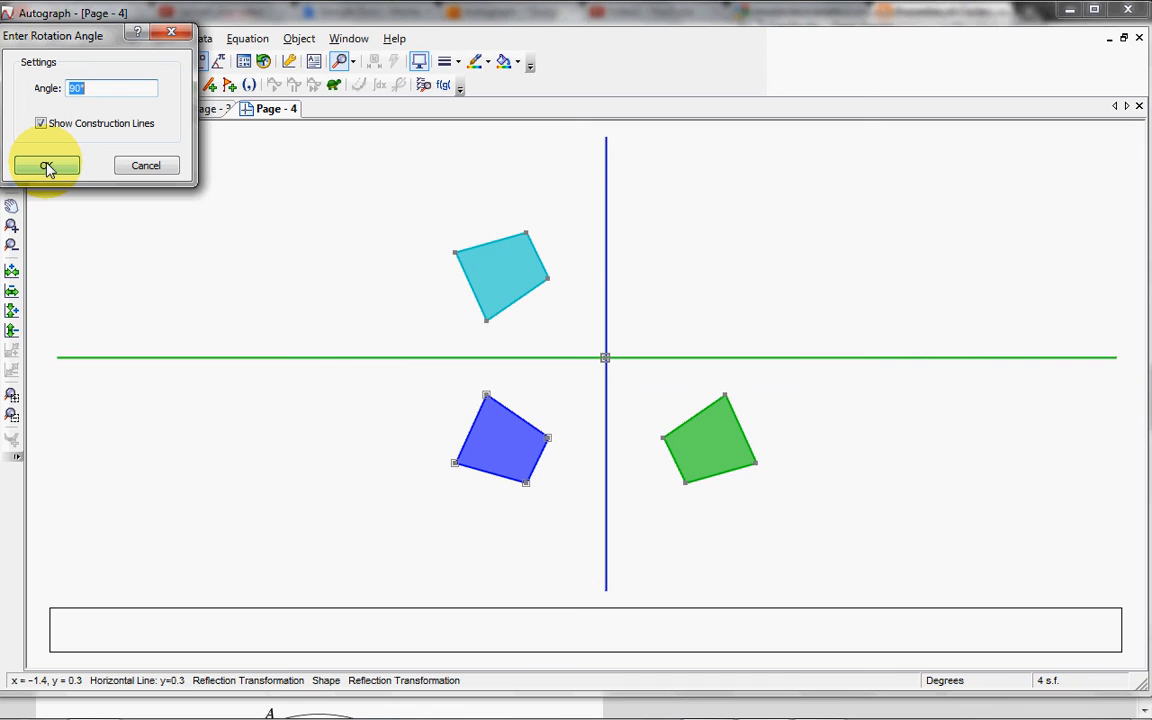
pyautogui.click(47, 167)
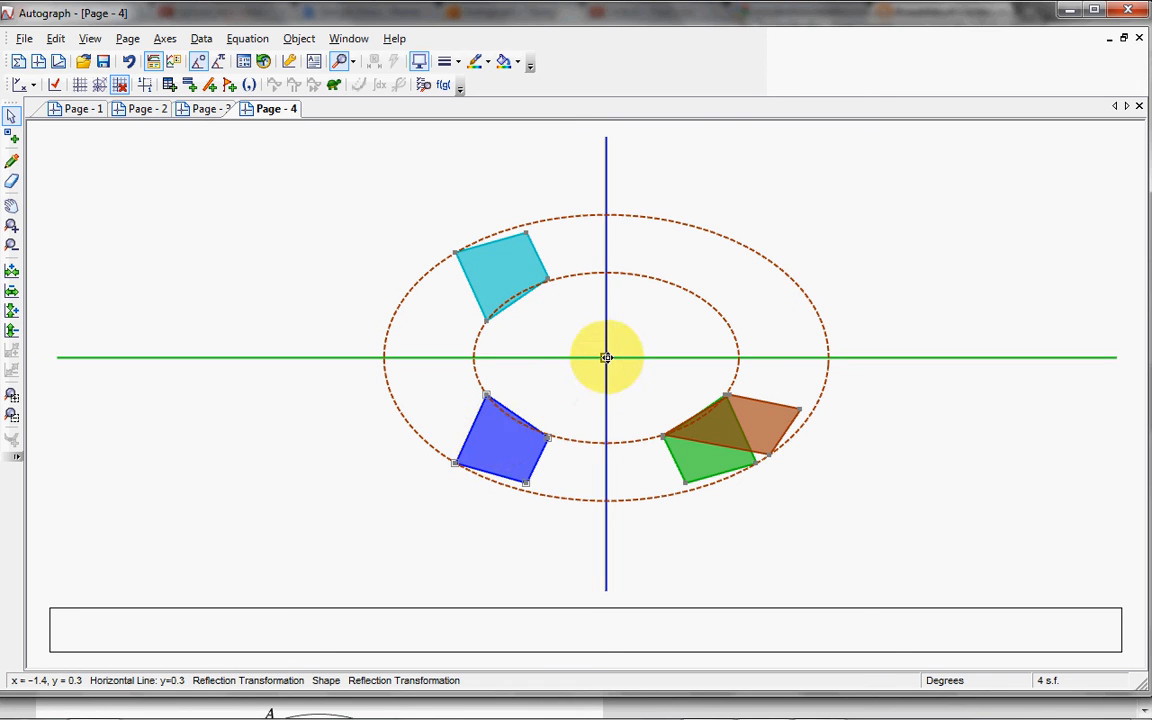
# Step: Move the blue quadrilateral farther below the horizontal line and slightly towards the vertical line
pyautogui.moveTo(505, 452); pyautogui.dragTo(505, 508)
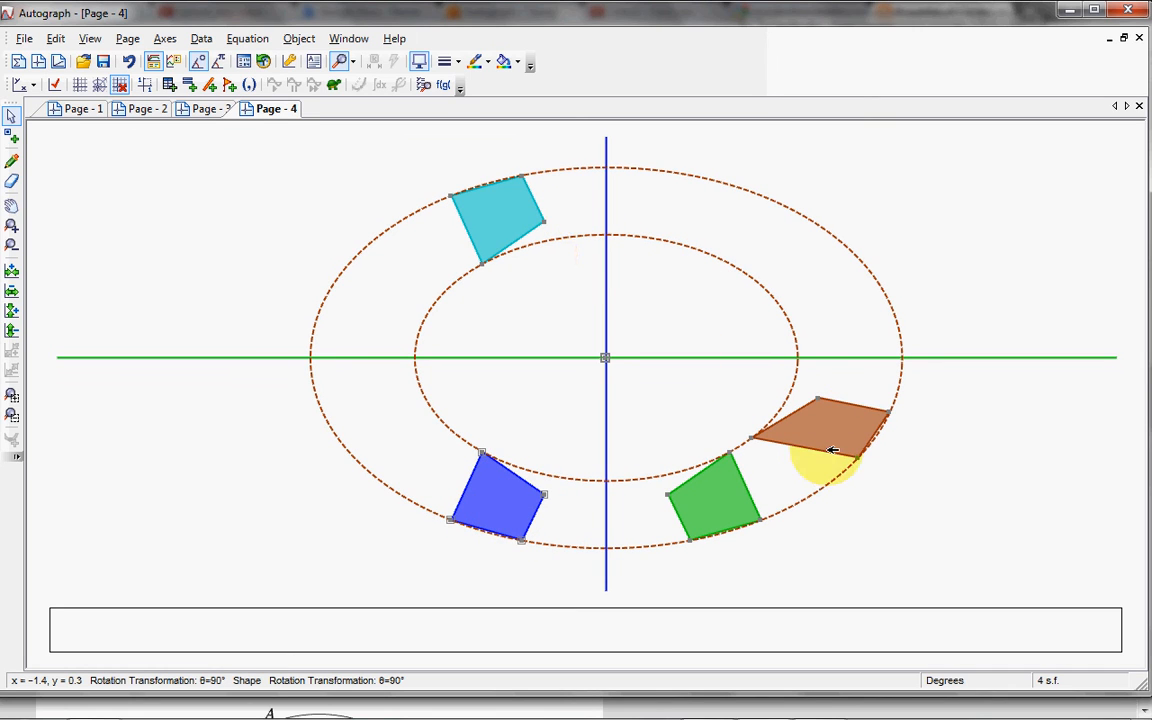
pyautogui.click(527, 424)
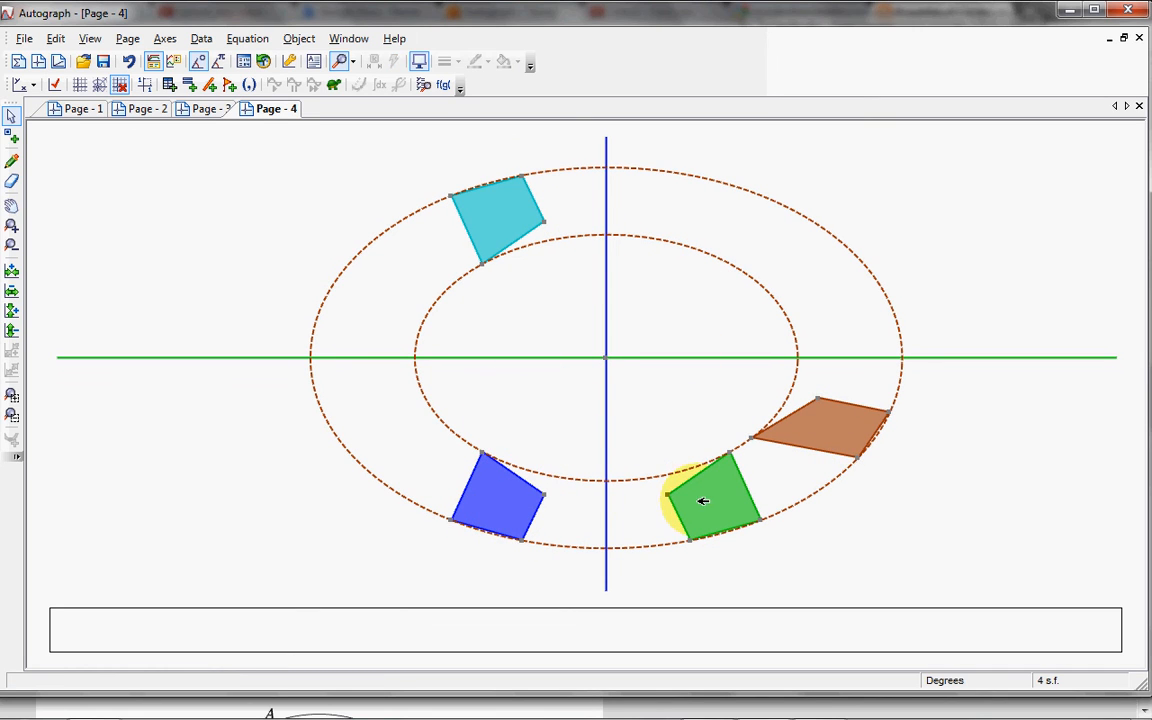
pyautogui.moveTo(517, 499); pyautogui.dragTo(527, 504)
# Step: Try to delete the cyan reflected image together with the selected original, and undo the deletion
pyautogui.click(522, 213)
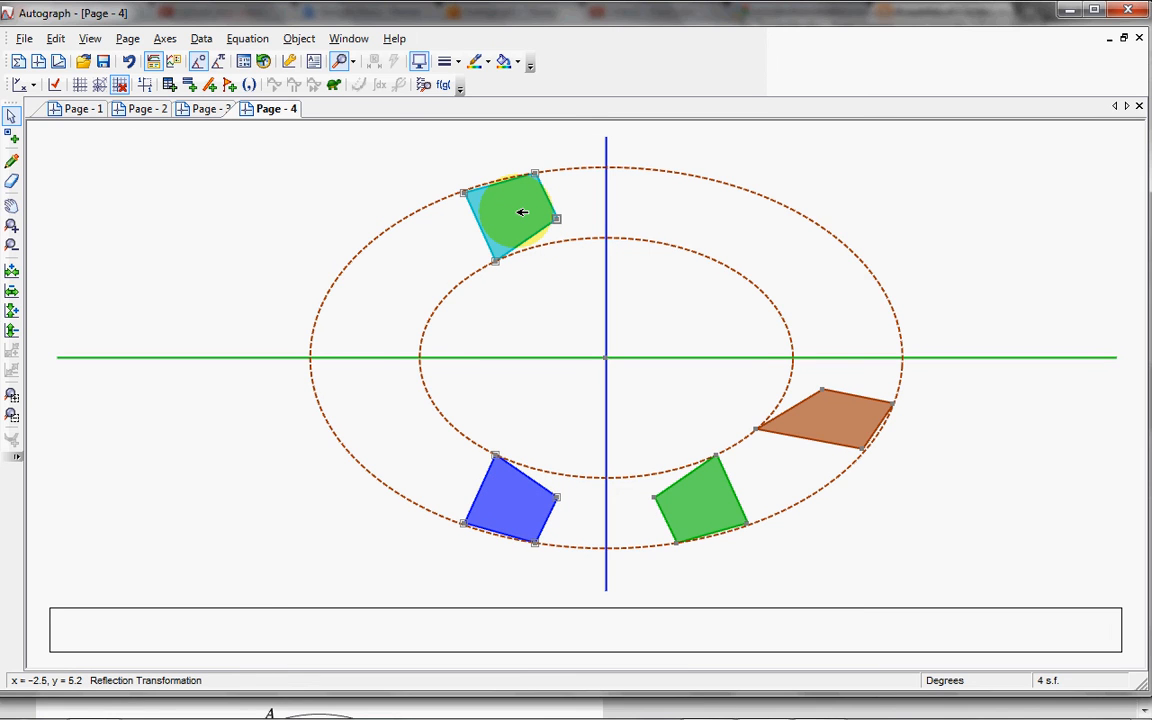
pyautogui.press('Delete')
pyautogui.click(620, 430)
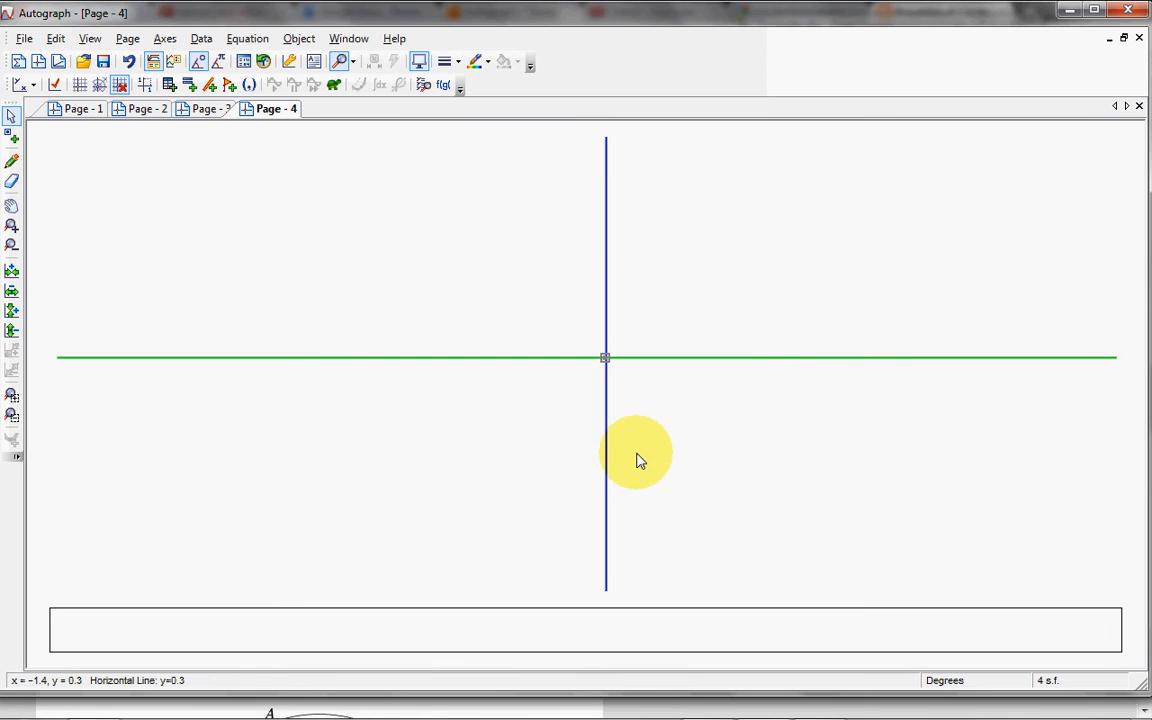
pyautogui.hotkey('ctrl', 'z')
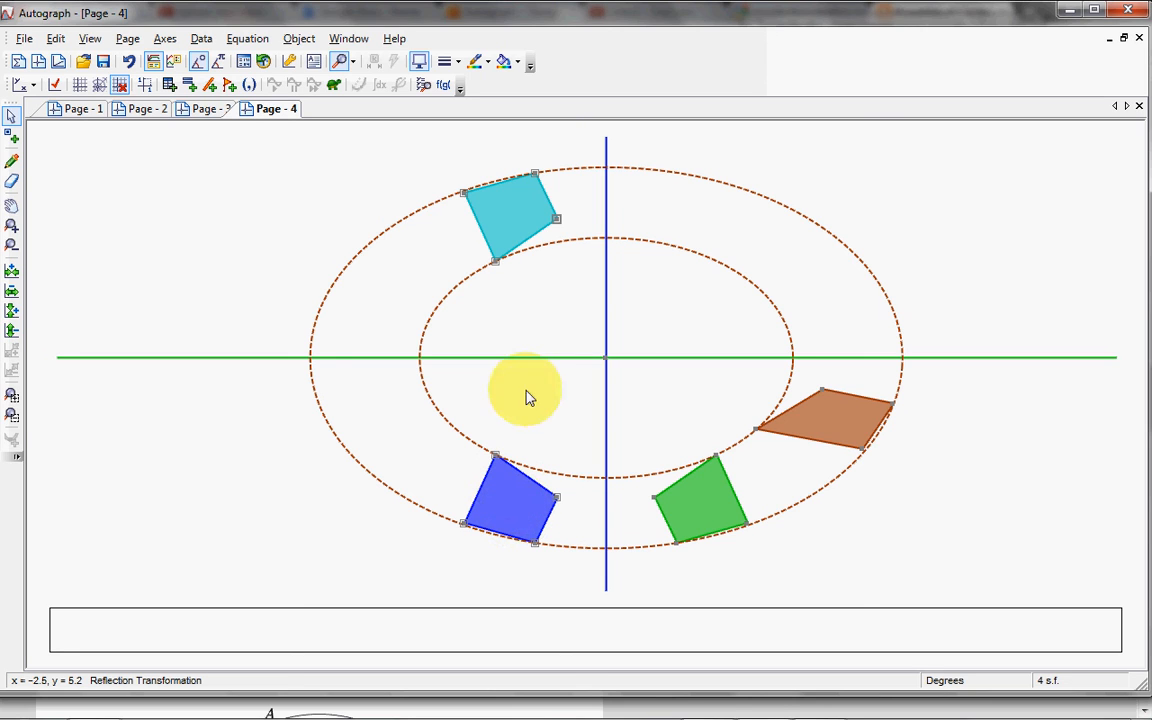
# Step: Delete the cyan reflected image and the green reflected image along with their dependent objects
pyautogui.click(535, 333)
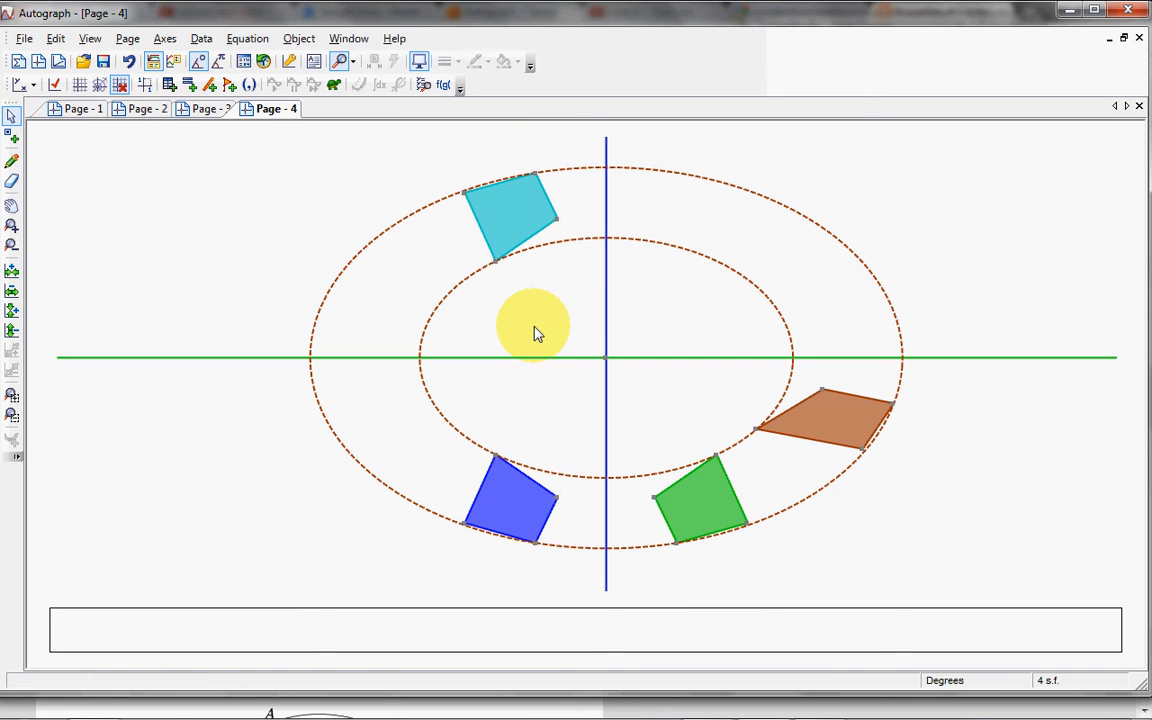
pyautogui.click(512, 214)
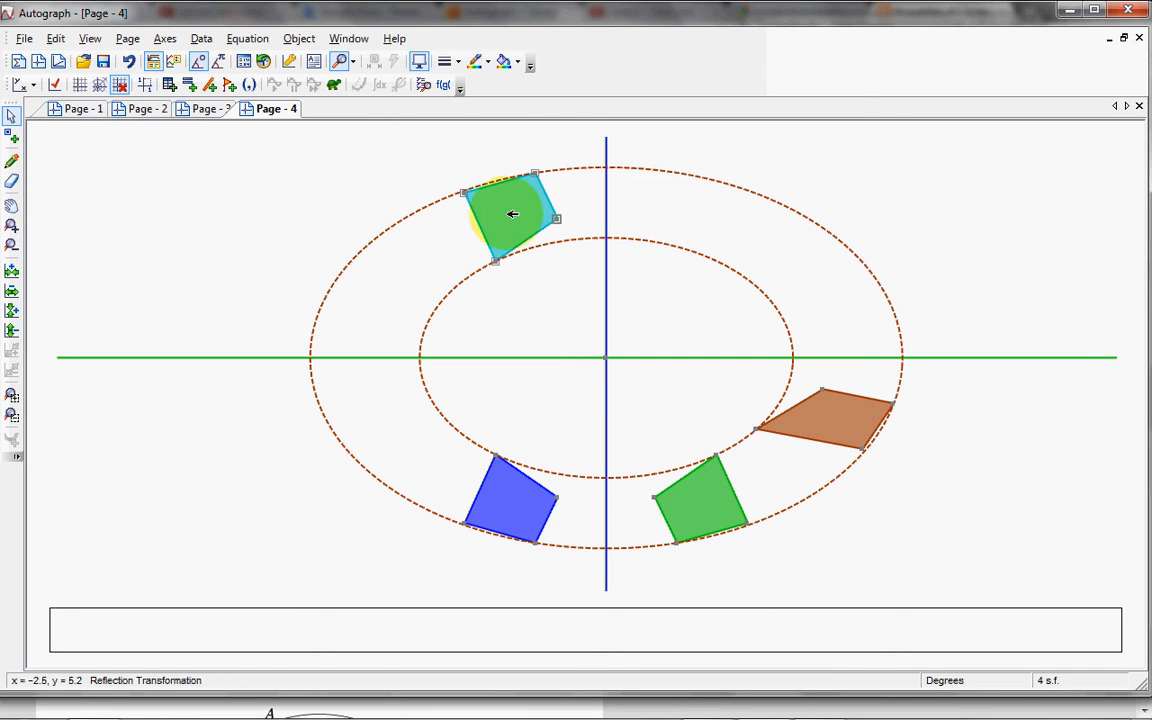
pyautogui.press('Delete')
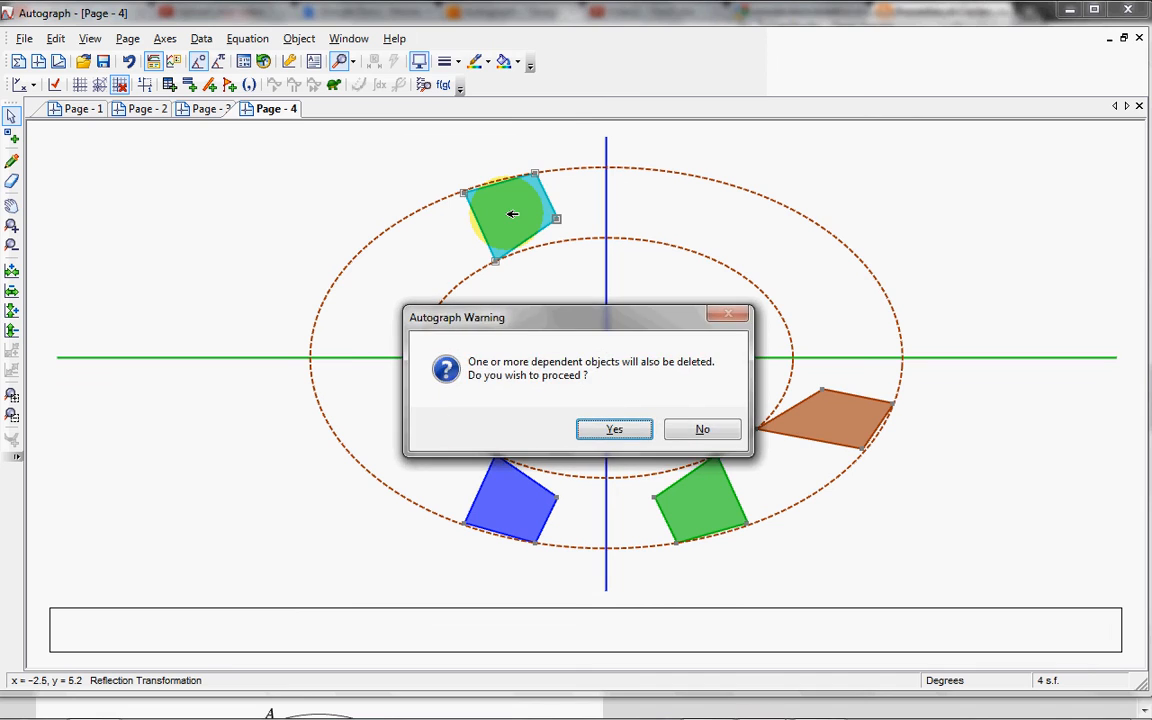
pyautogui.press('Return')
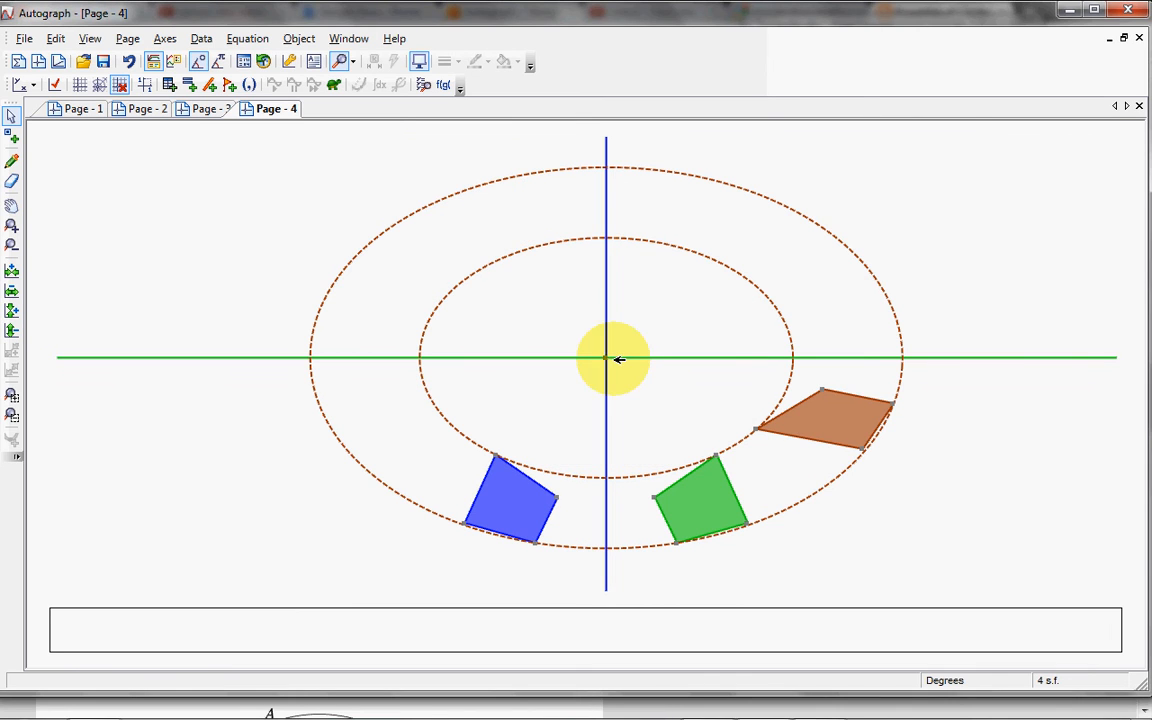
pyautogui.click(716, 502)
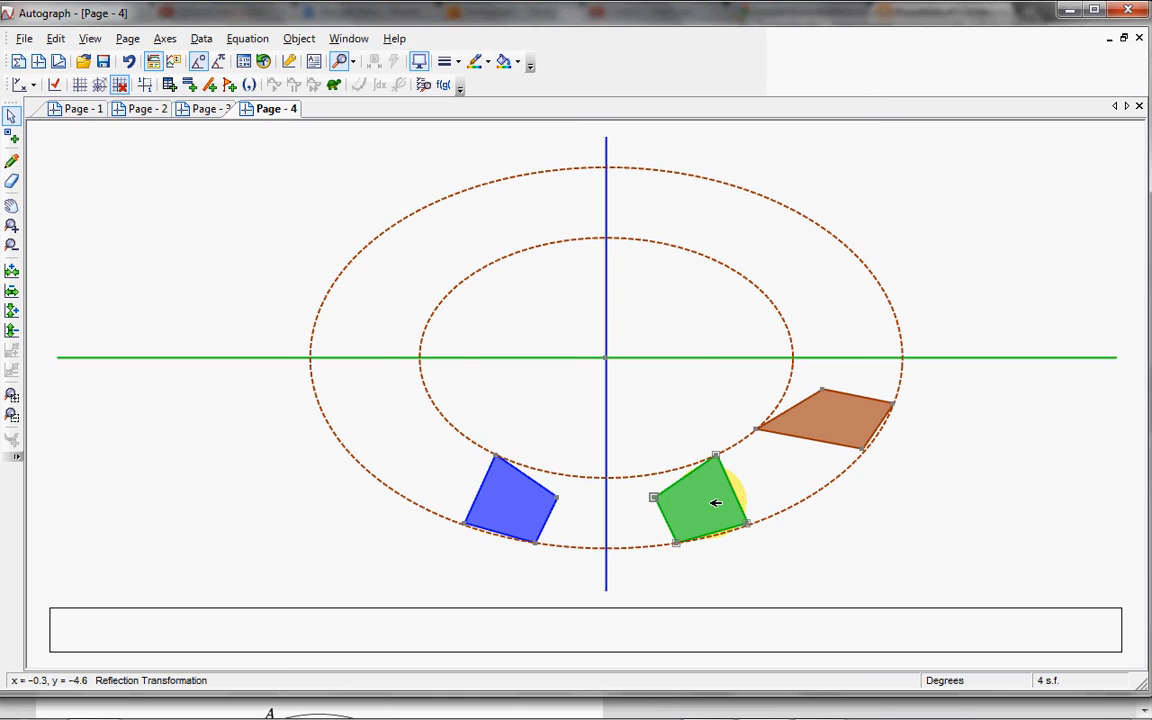
pyautogui.press('Delete')
pyautogui.press('Return')
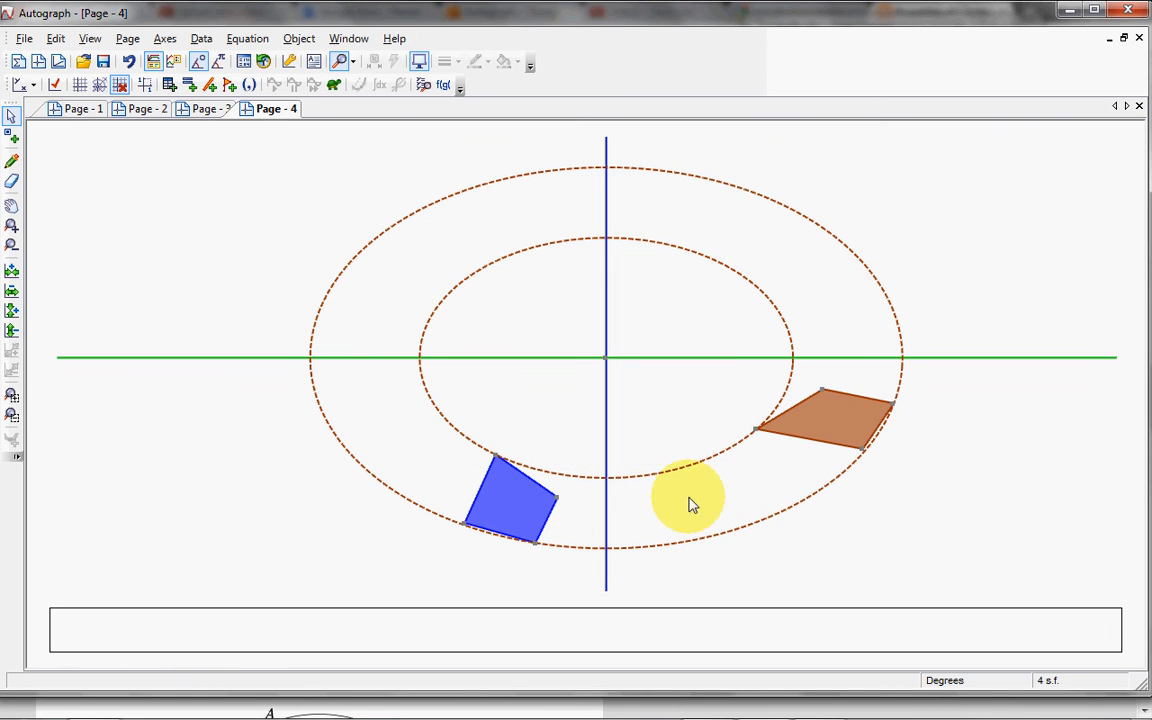
# Step: Move the blue quadrilateral up towards the horizontal line and try to move its brown rotated image
pyautogui.moveTo(501, 496); pyautogui.dragTo(504, 440)
pyautogui.click(741, 407)
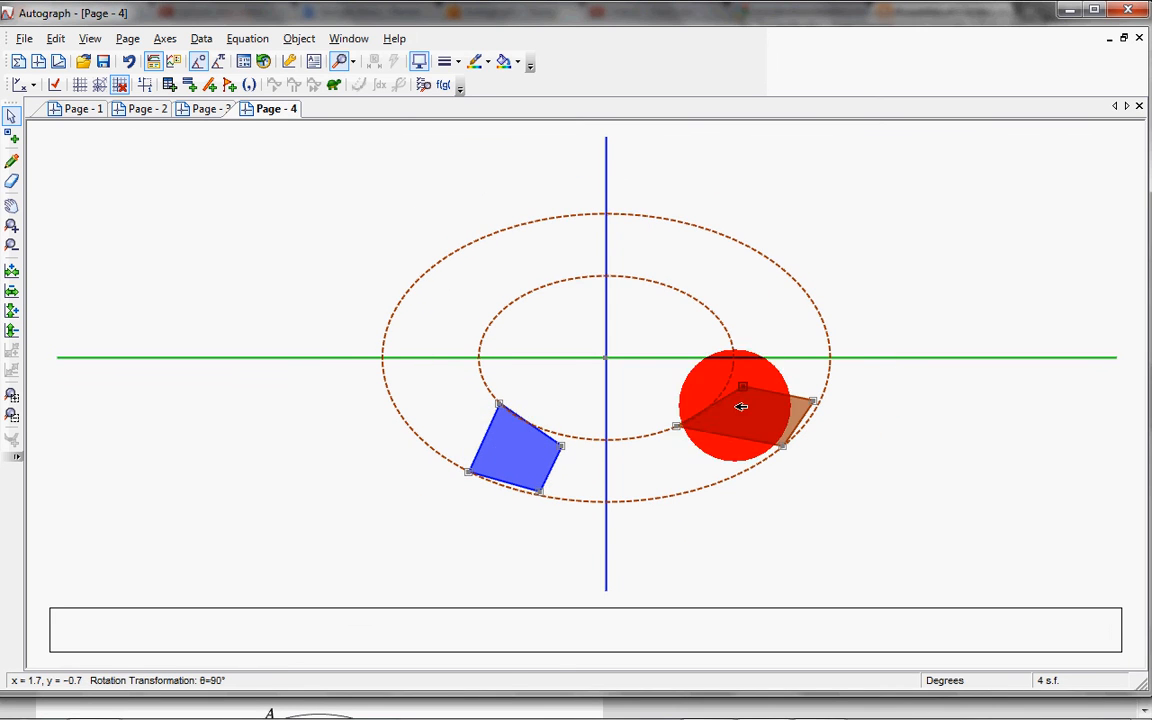
pyautogui.moveTo(741, 407); pyautogui.dragTo(753, 386)
pyautogui.click(651, 470)
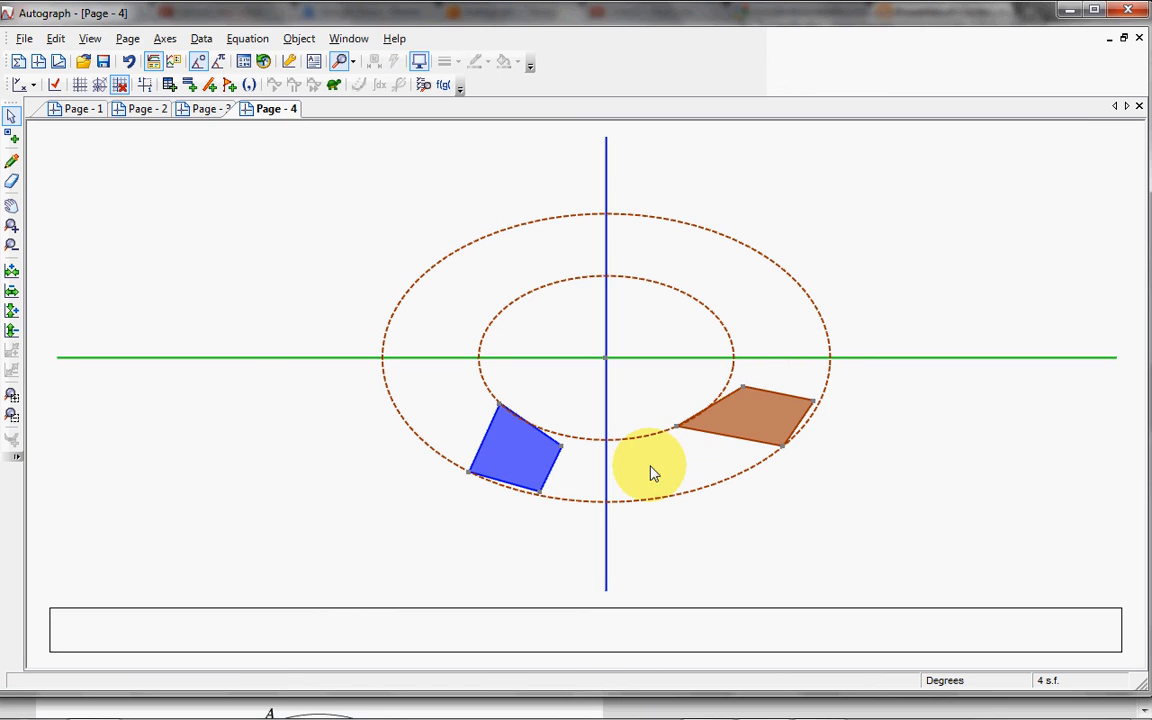
# Step: Delete the brown rotated image together with its dashed construction curves
pyautogui.click(766, 416)
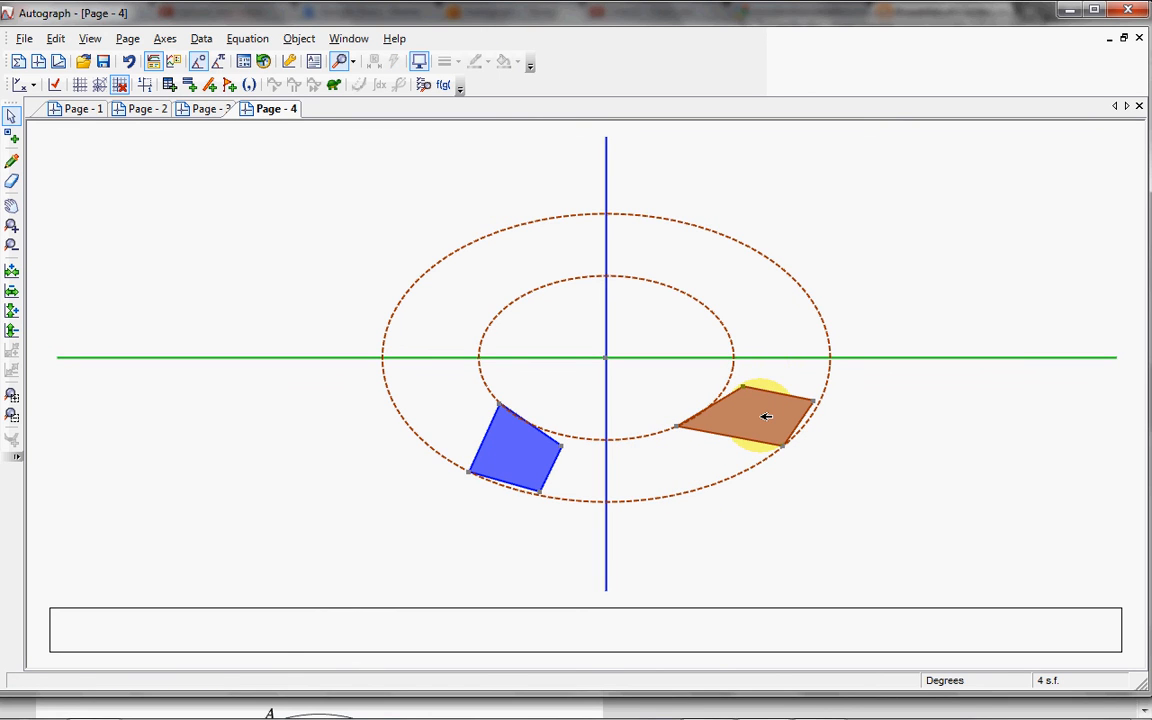
pyautogui.click(766, 416)
pyautogui.click(575, 398)
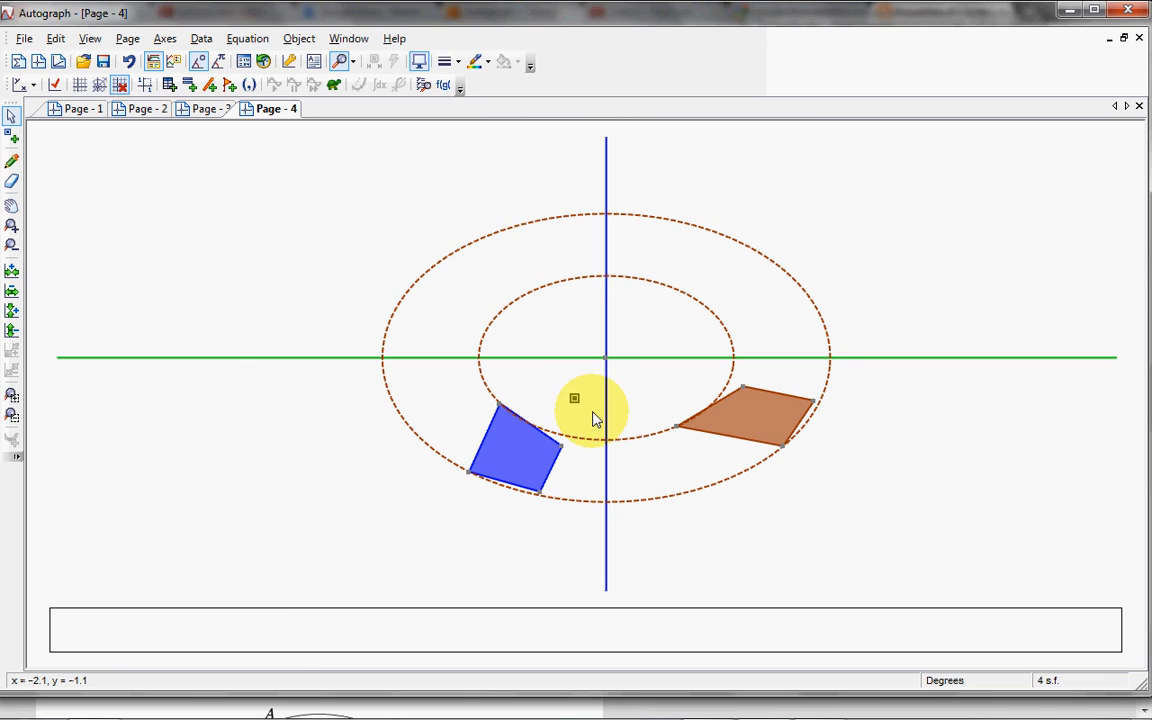
pyautogui.click(566, 406)
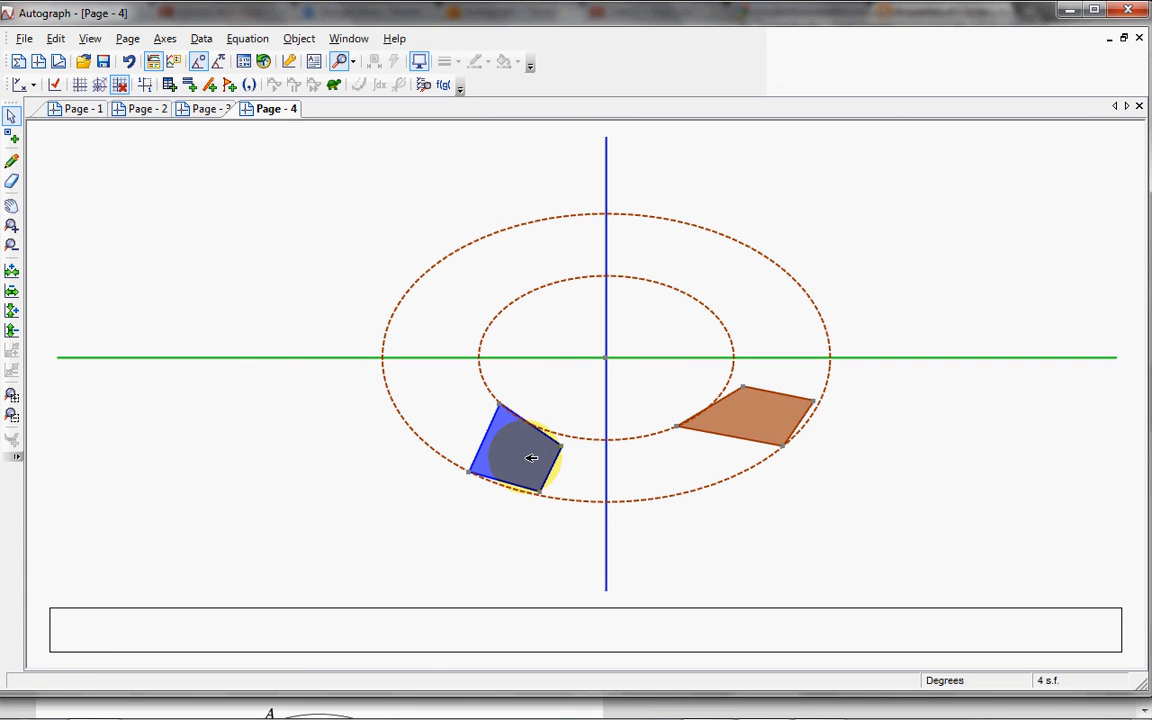
pyautogui.click(756, 418)
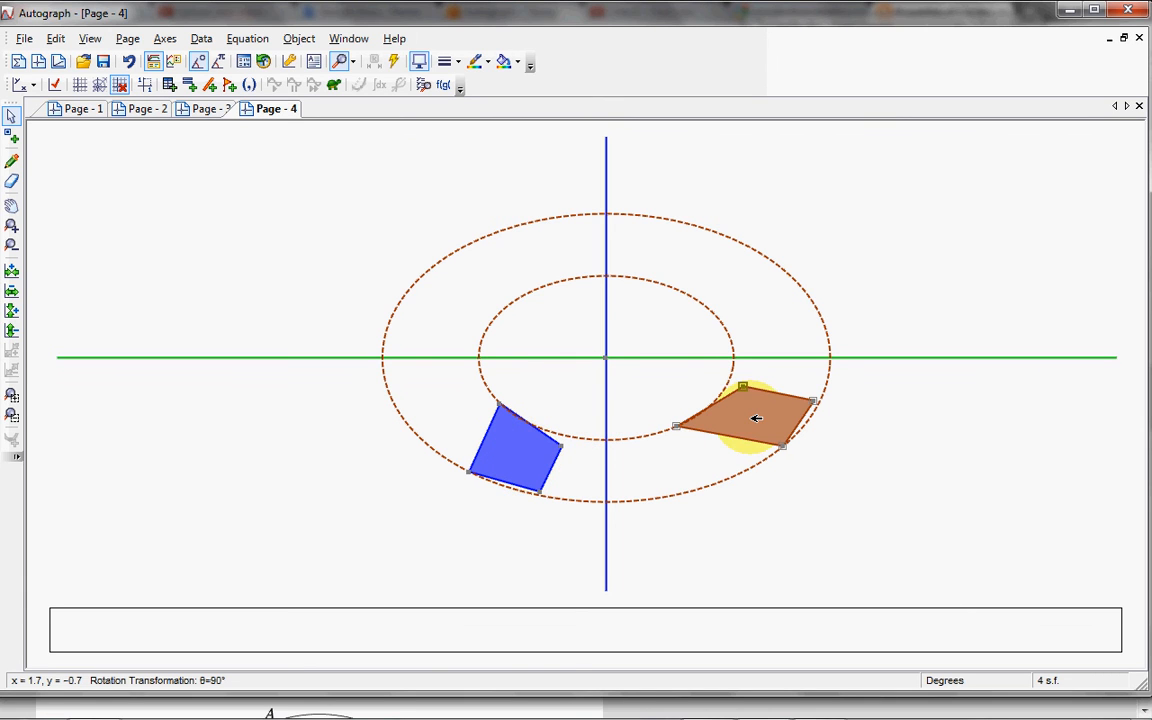
pyautogui.press('Delete')
pyautogui.press('Return')
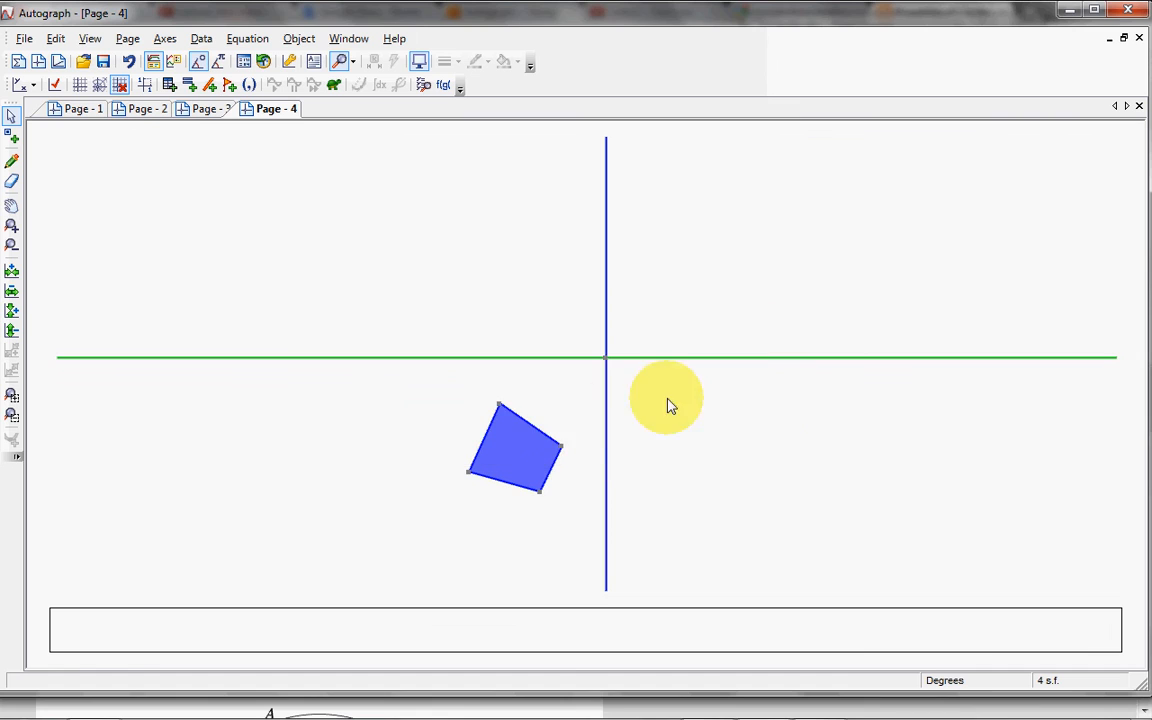
# Step: Dilate the blue quadrilateral by factor 2 about the mirror lines' intersection without construction lines, and move the original over that centre
pyautogui.click(522, 458)
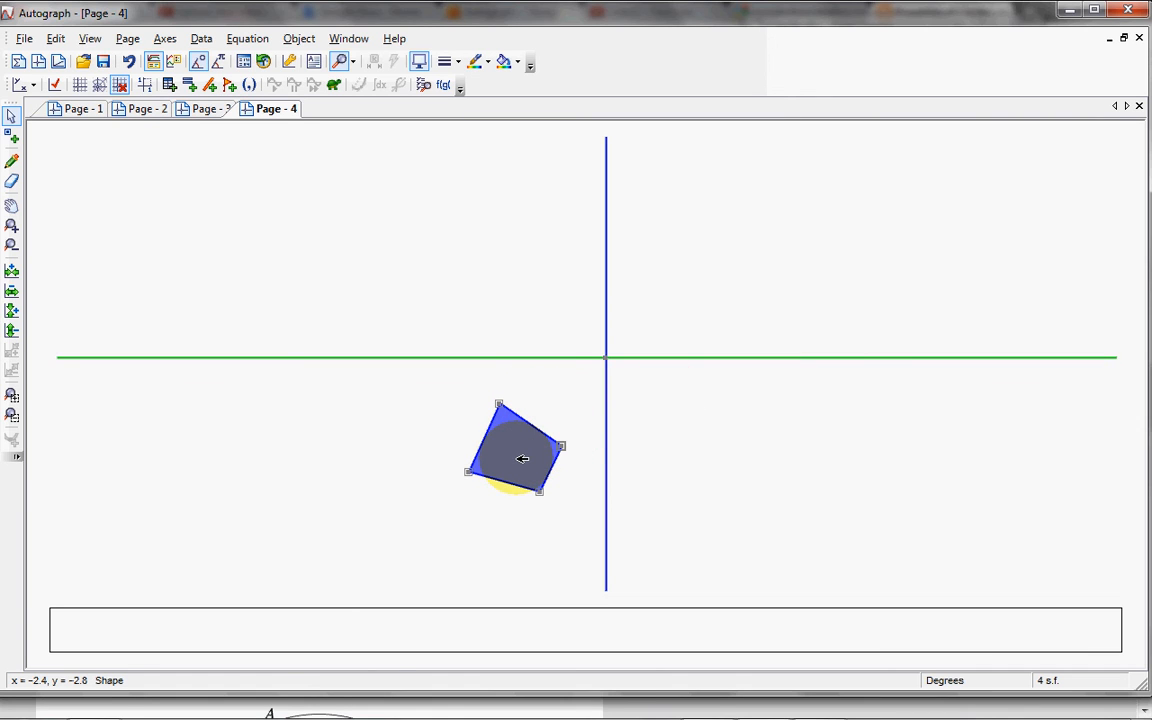
pyautogui.click(603, 358)
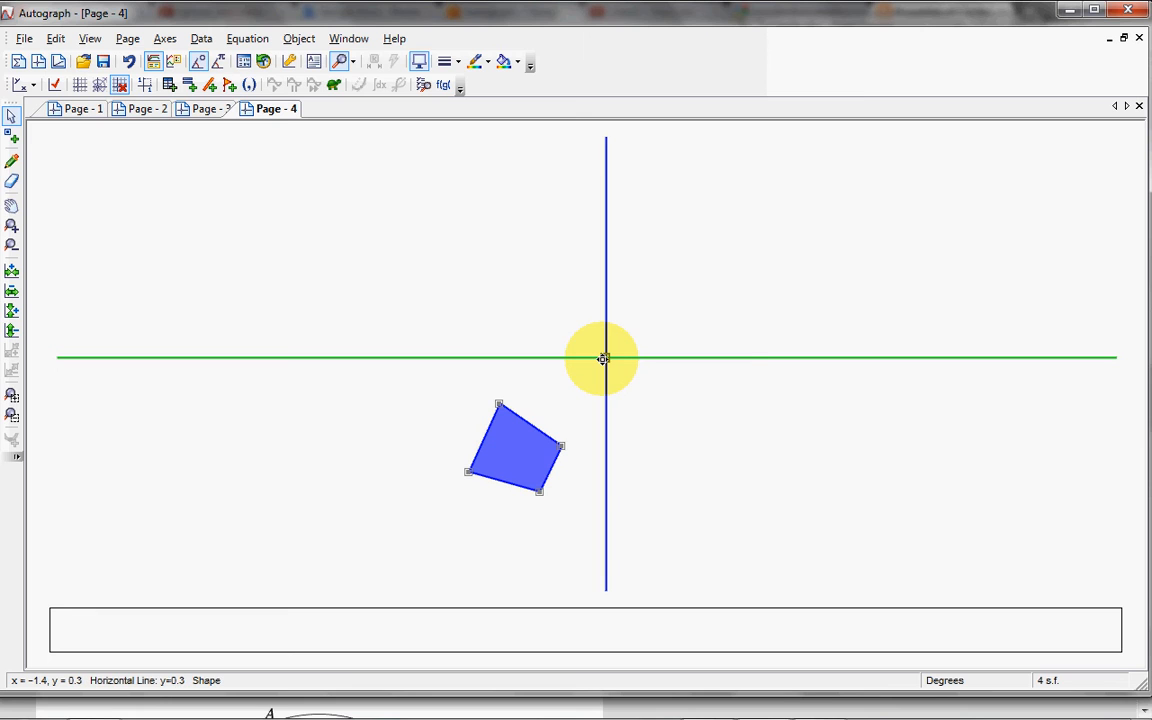
pyautogui.rightClick(603, 358)
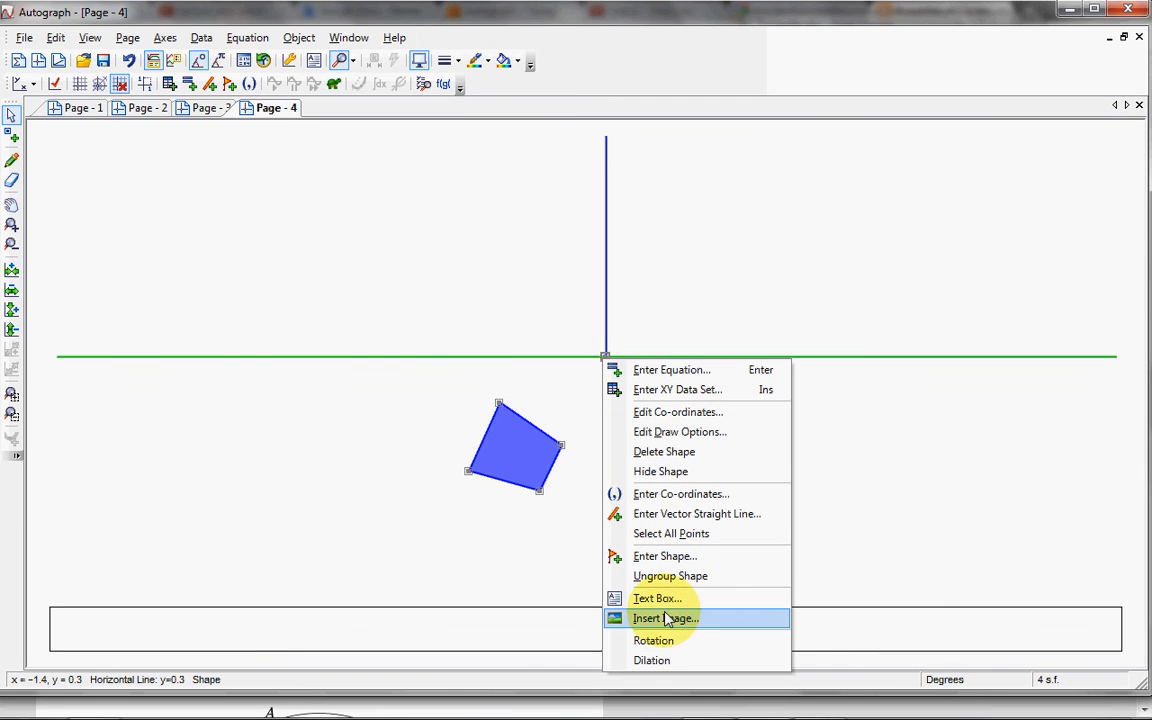
pyautogui.click(672, 665)
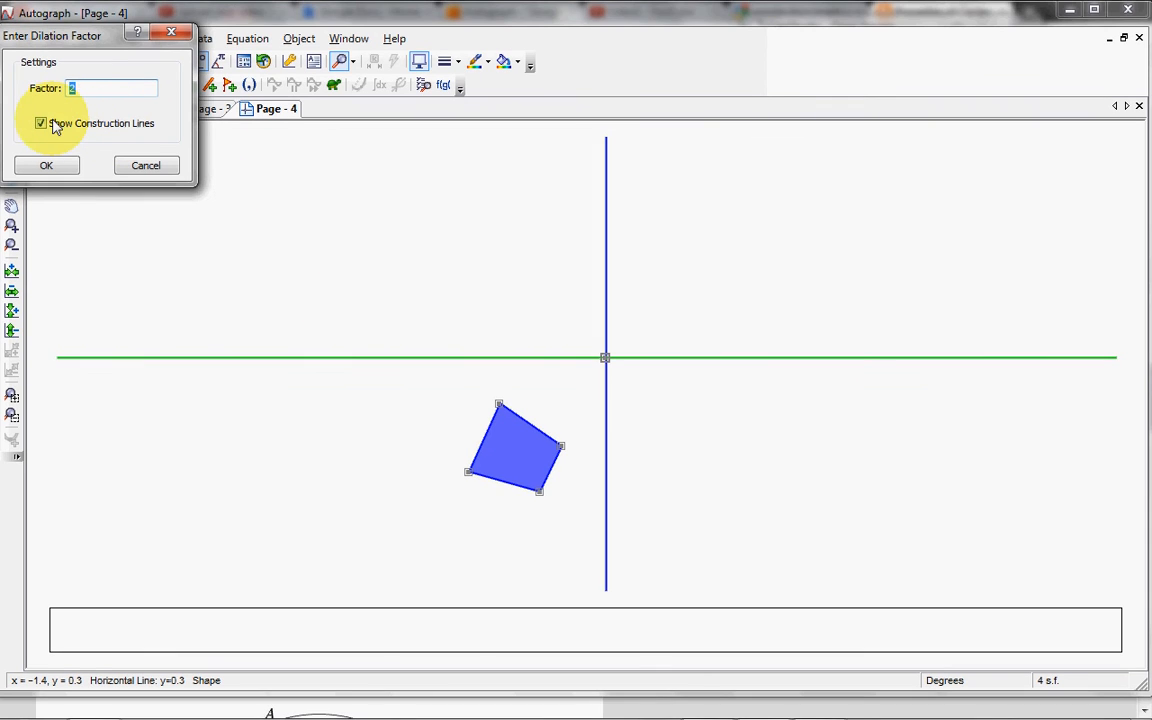
pyautogui.click(45, 126)
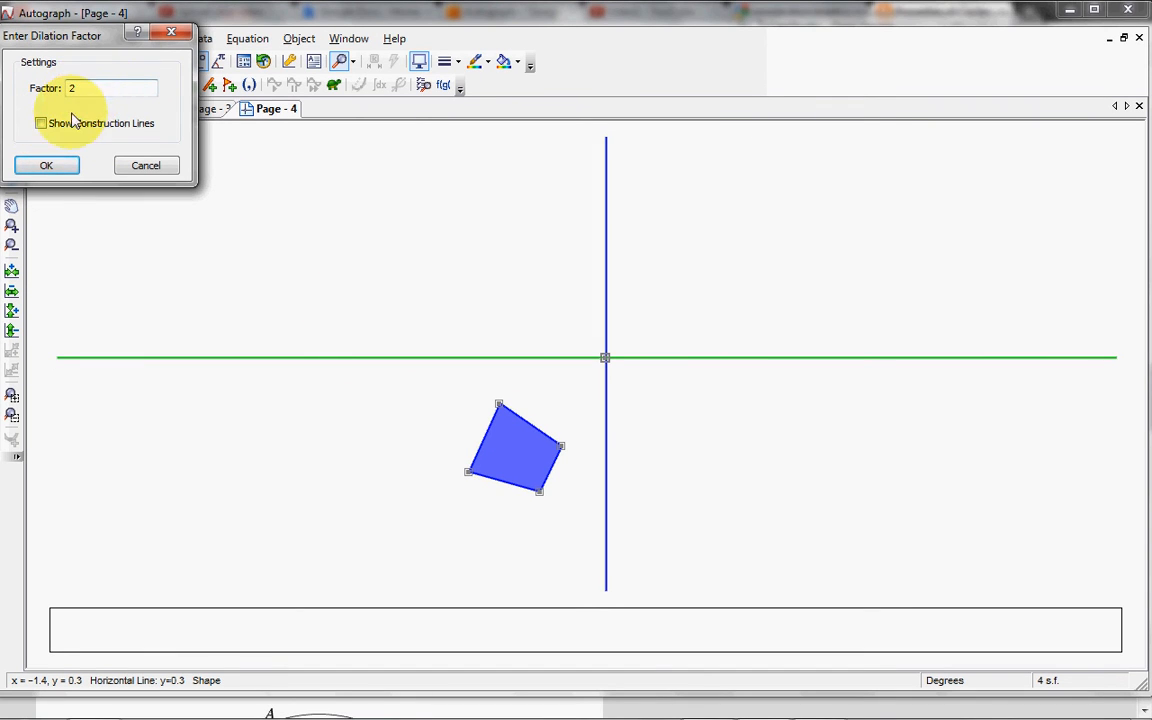
pyautogui.click(40, 168)
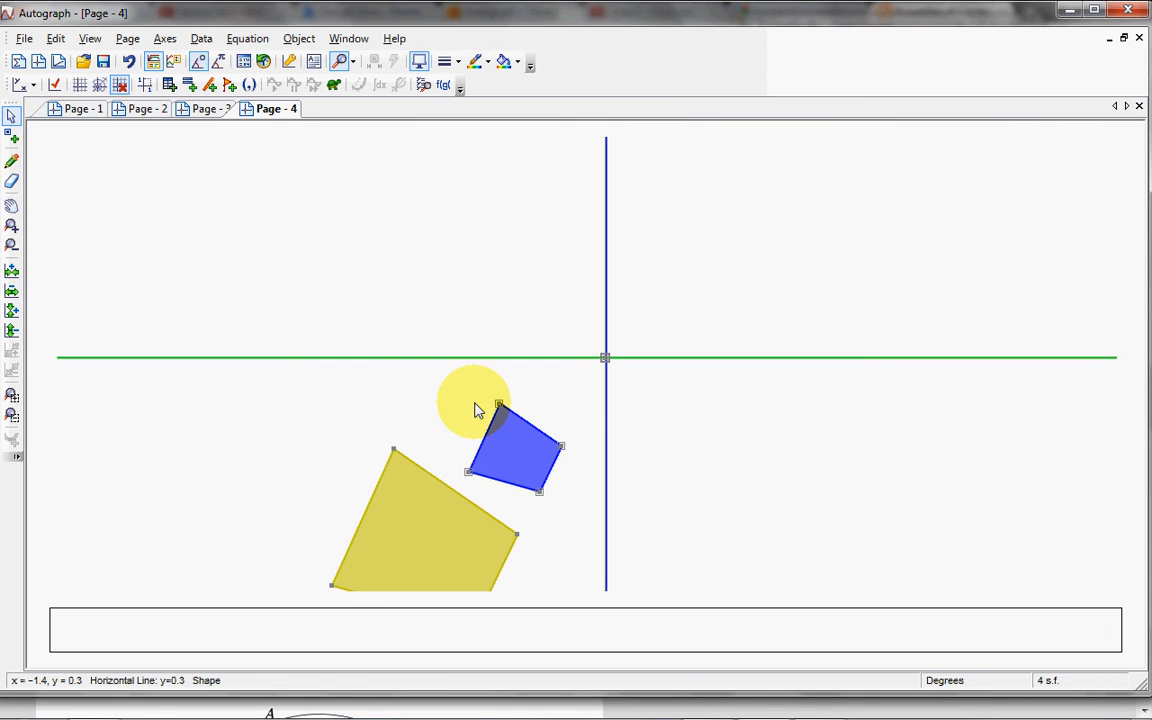
pyautogui.moveTo(524, 458); pyautogui.dragTo(609, 362)
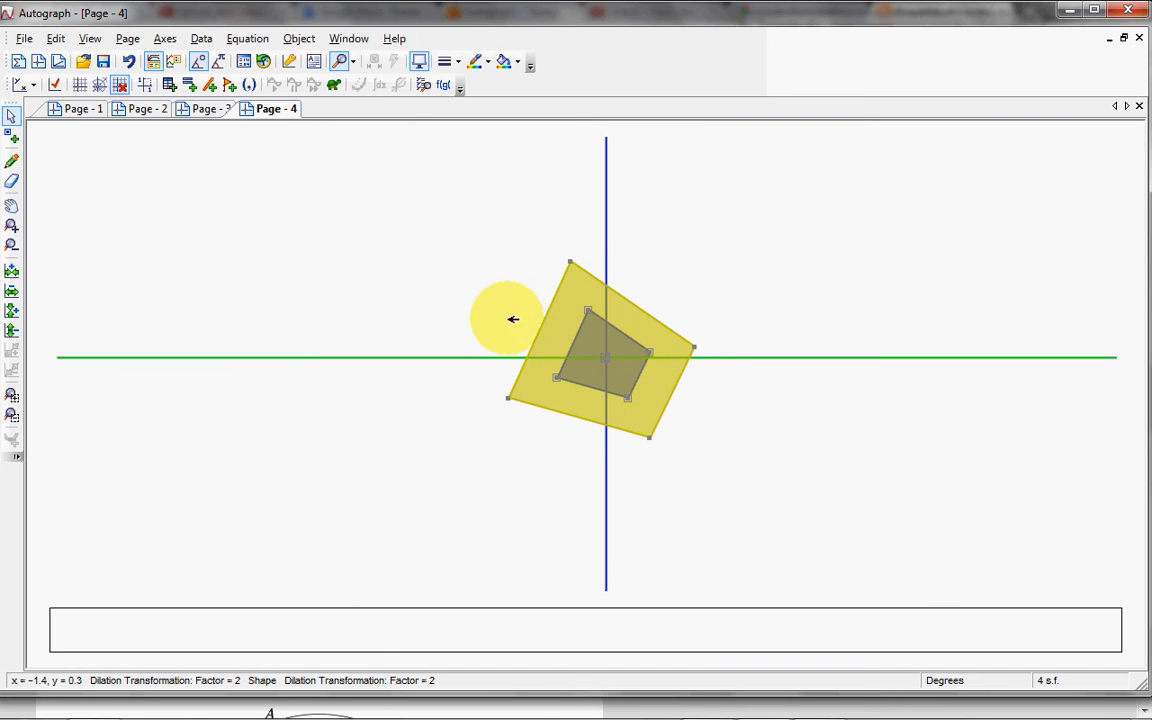